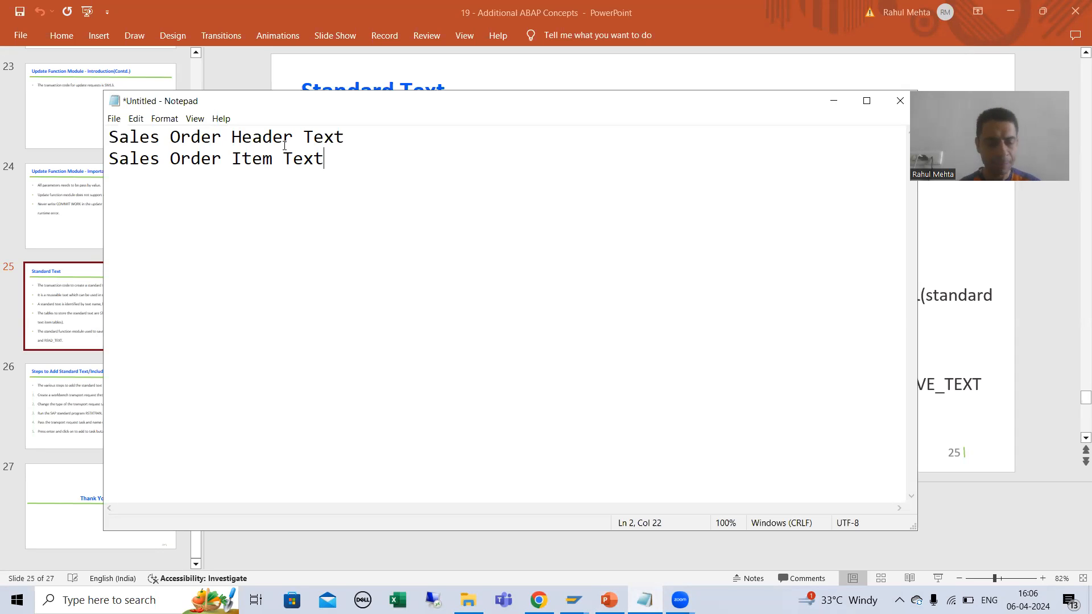
# Step: Switch to the SAP window and start transaction VA02 for changing sales documents
pyautogui.hotkey('alt', 'Tab')
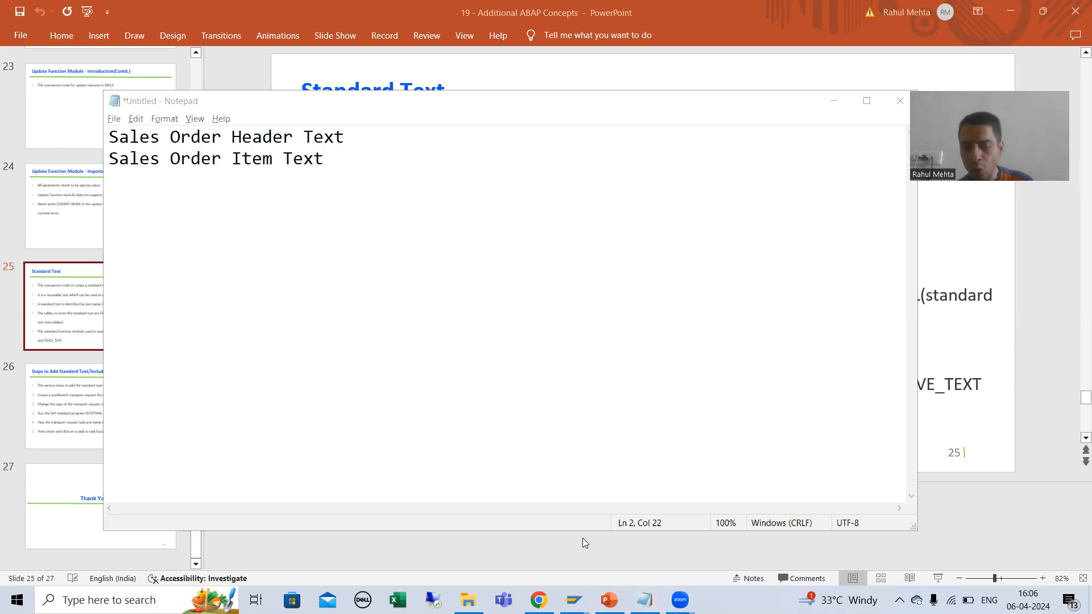
pyautogui.moveTo(574, 600)
pyautogui.click(613, 556)
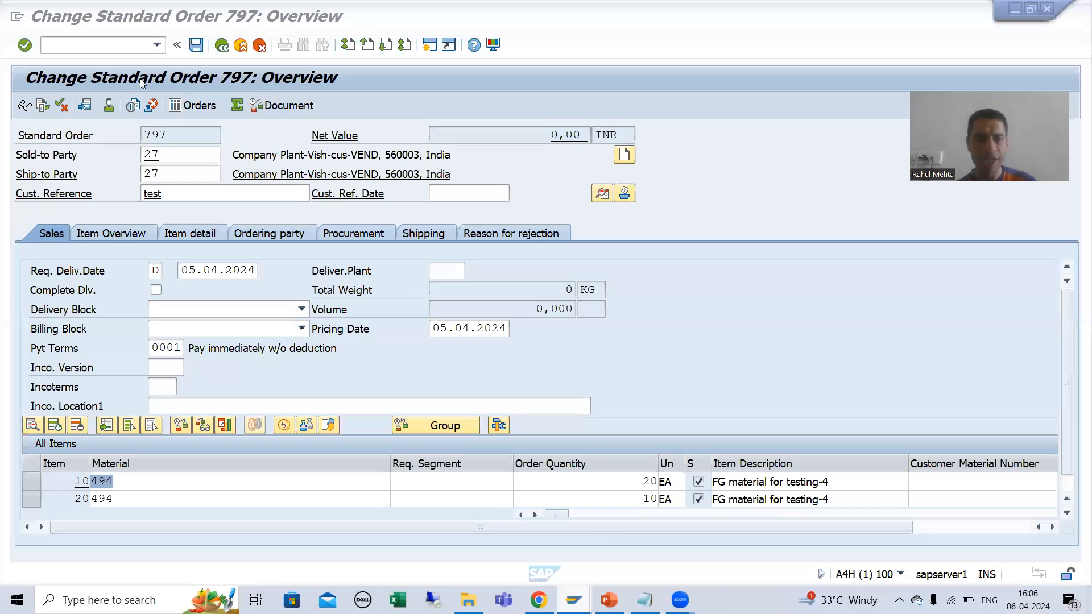
pyautogui.click(86, 43)
pyautogui.write('/nva02')
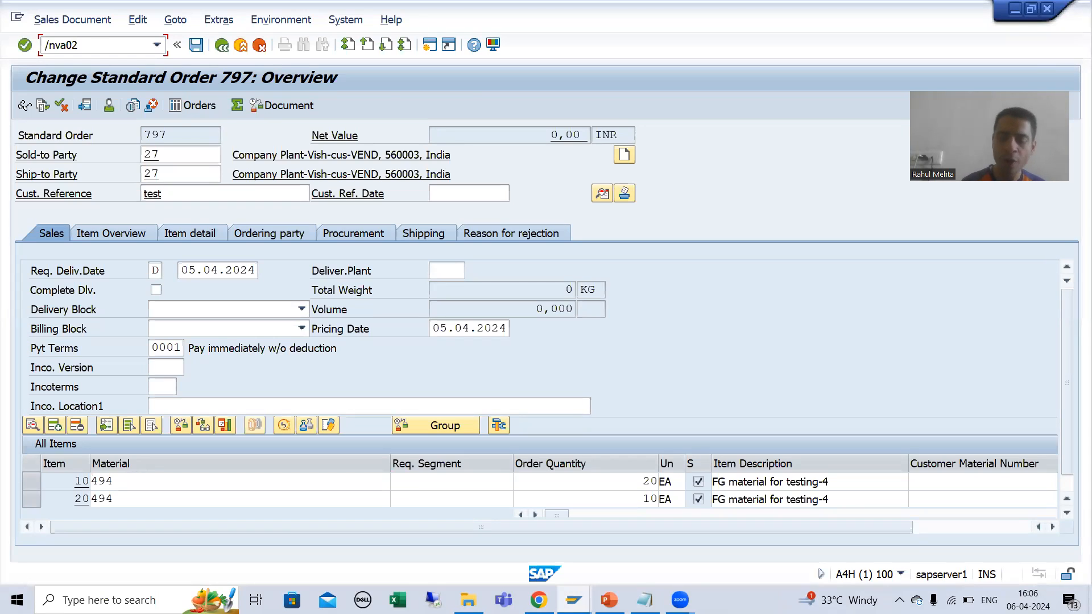
pyautogui.press('Return')
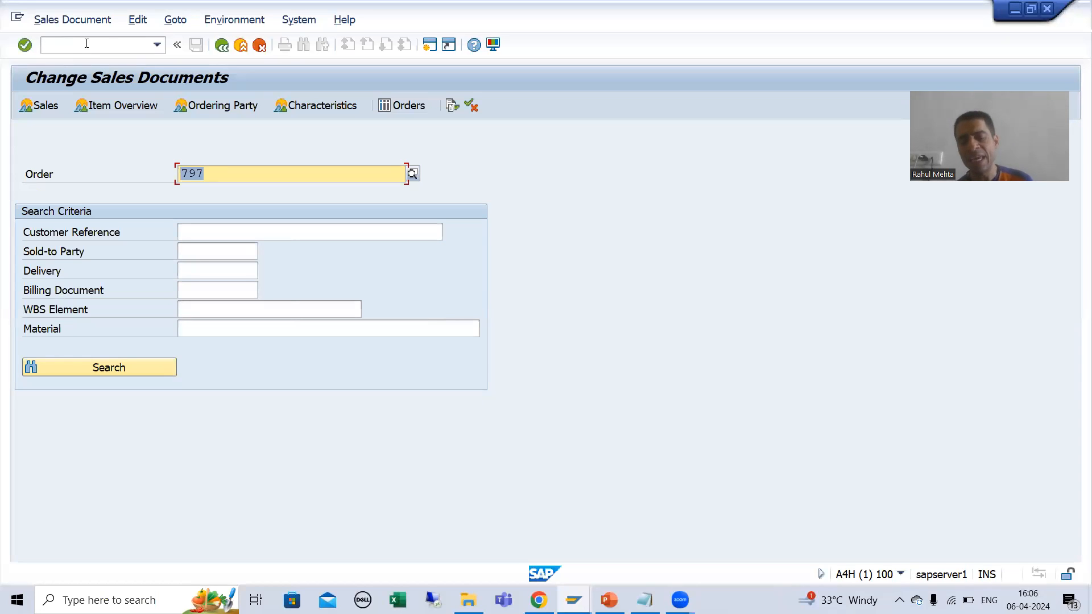
# Step: In the Notepad notes, add the table names VBAK and VBAP on separate lines below the two text types
pyautogui.click(644, 600)
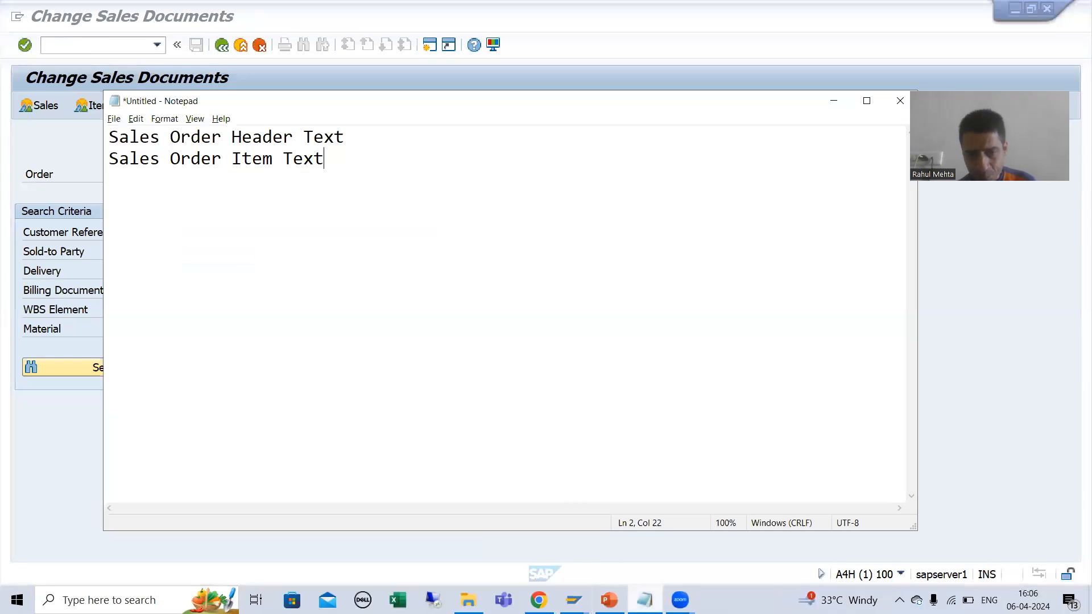
pyautogui.press('Return')
pyautogui.press('Return')
pyautogui.write('VBAK')
pyautogui.press('Return')
pyautogui.write('VBAP')
pyautogui.press('Return')
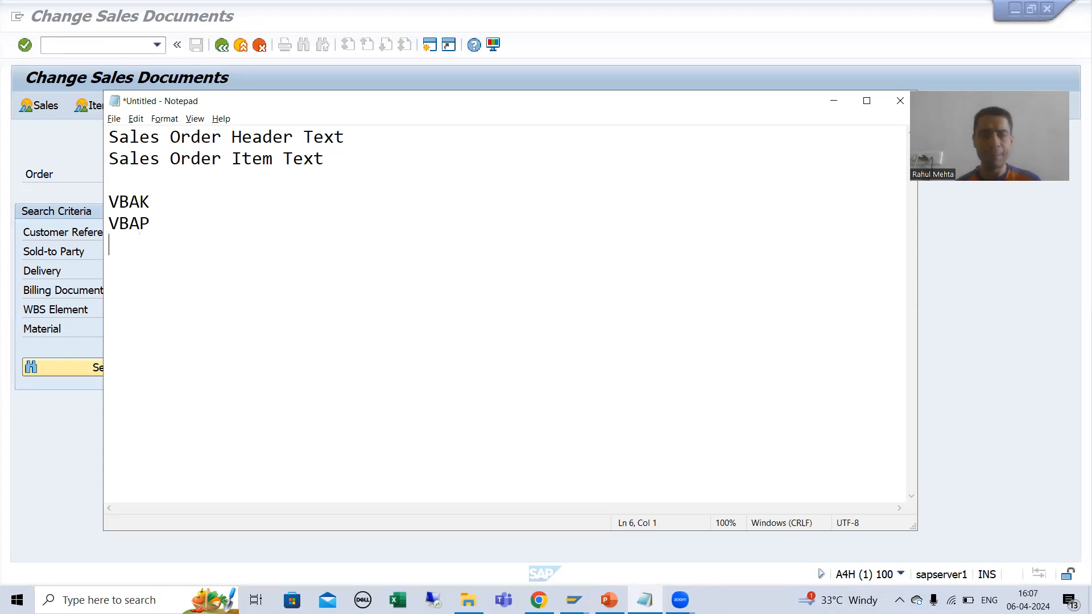
# Step: Return to SAP and open the prefilled sales order for changing
pyautogui.hotkey('alt', 'Tab')
pyautogui.click(220, 173)
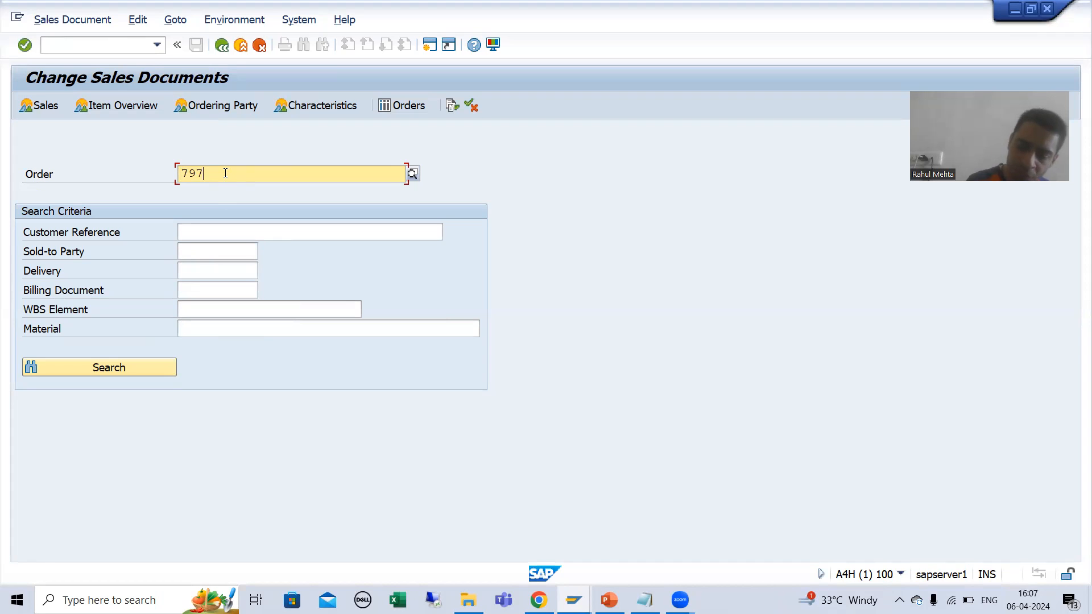
pyautogui.press('Return')
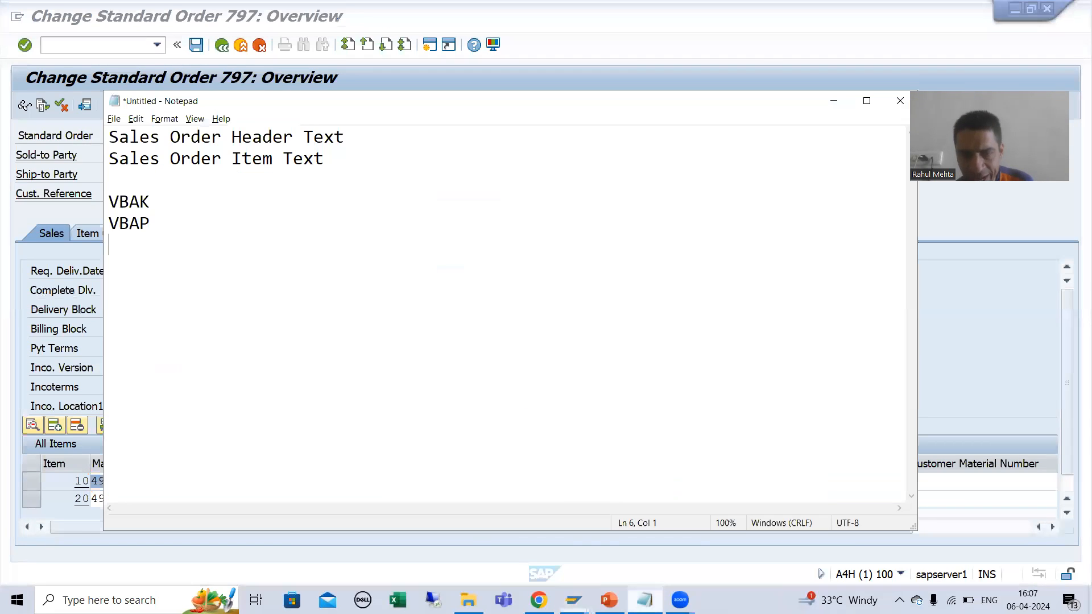
# Step: Review the Sales Order Header Text and Sales Order Item Text lines in the Notepad notes
pyautogui.click(645, 600)
pyautogui.click(251, 136)
pyautogui.click(249, 159)
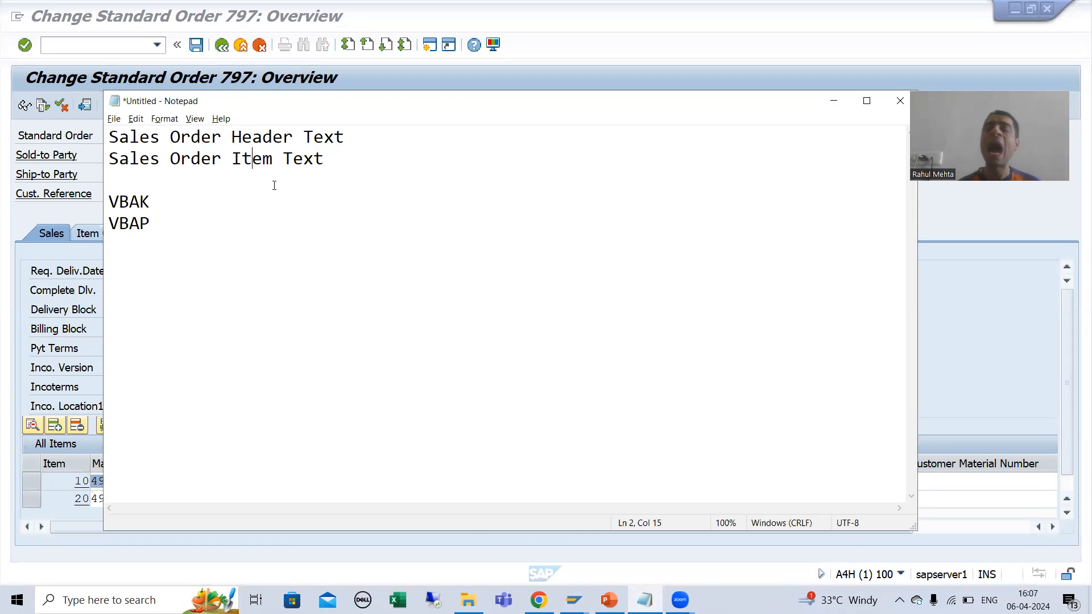
# Step: Go back to the SAP order overview and examine line items 10 and 20
pyautogui.hotkey('alt', 'Tab')
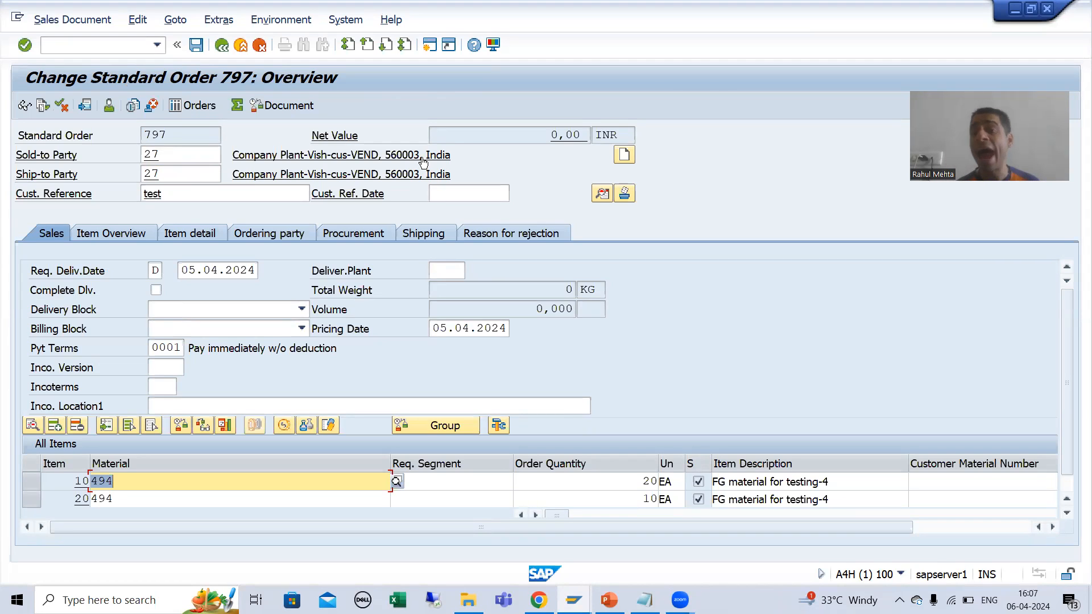
pyautogui.click(139, 480)
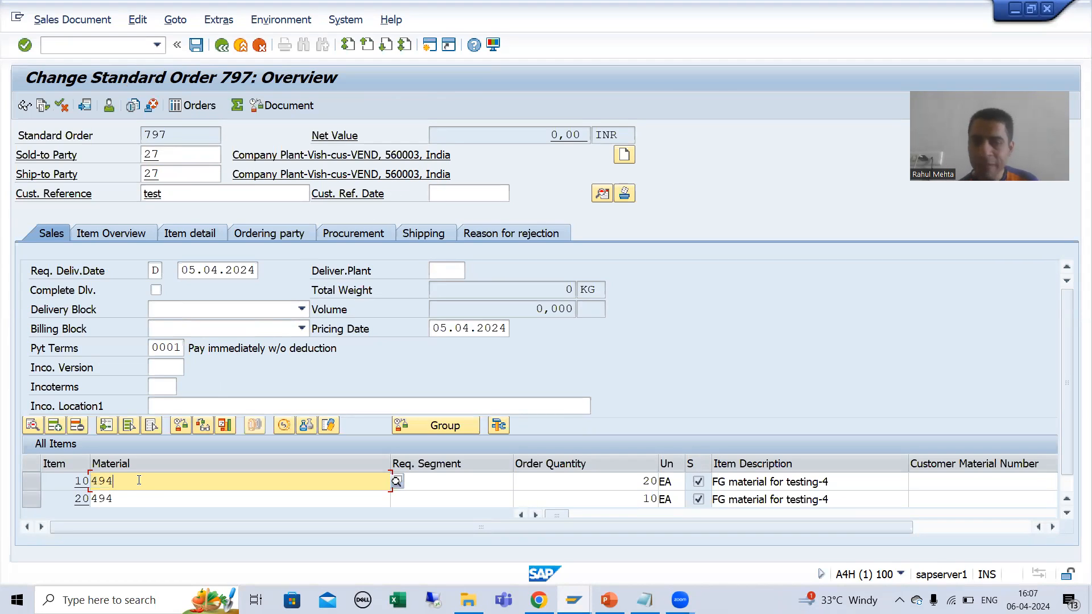
pyautogui.click(59, 481)
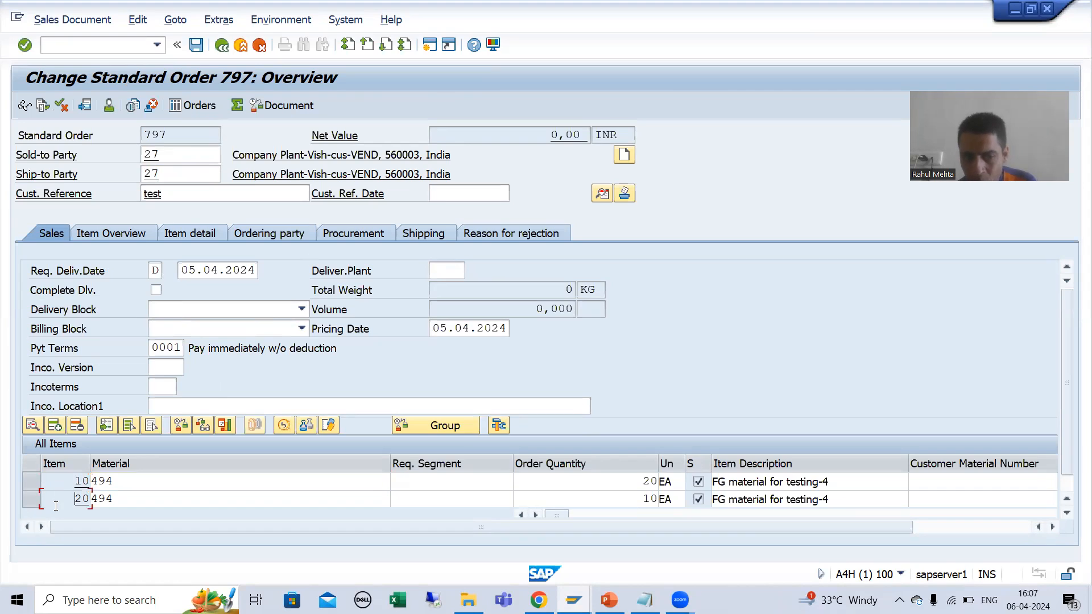
pyautogui.click(85, 503)
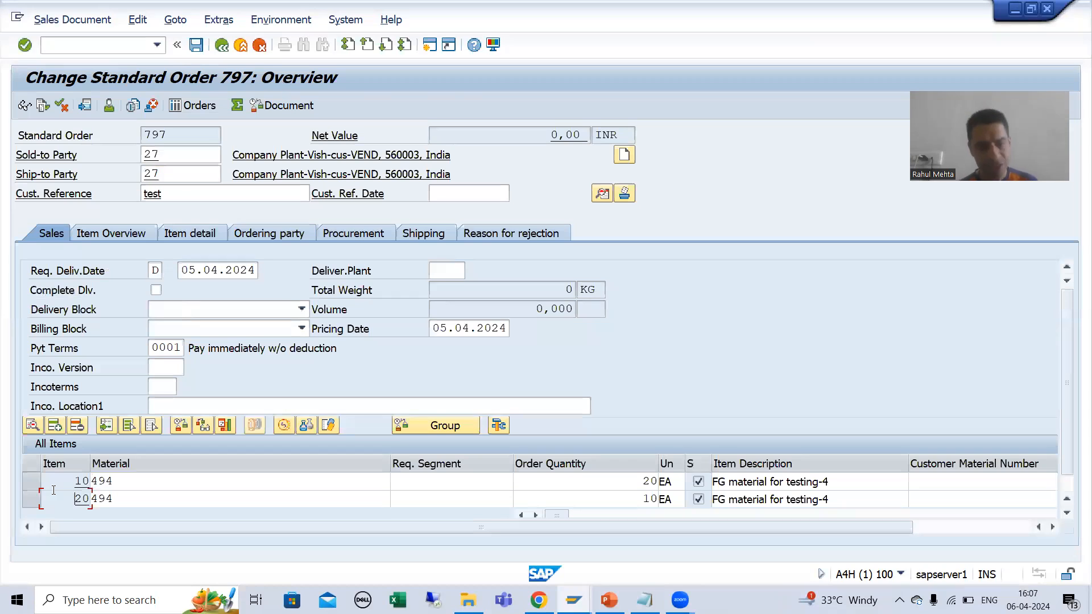
# Step: Open the order's header texts and look through the available text types, starting from Form Header
pyautogui.click(171, 25)
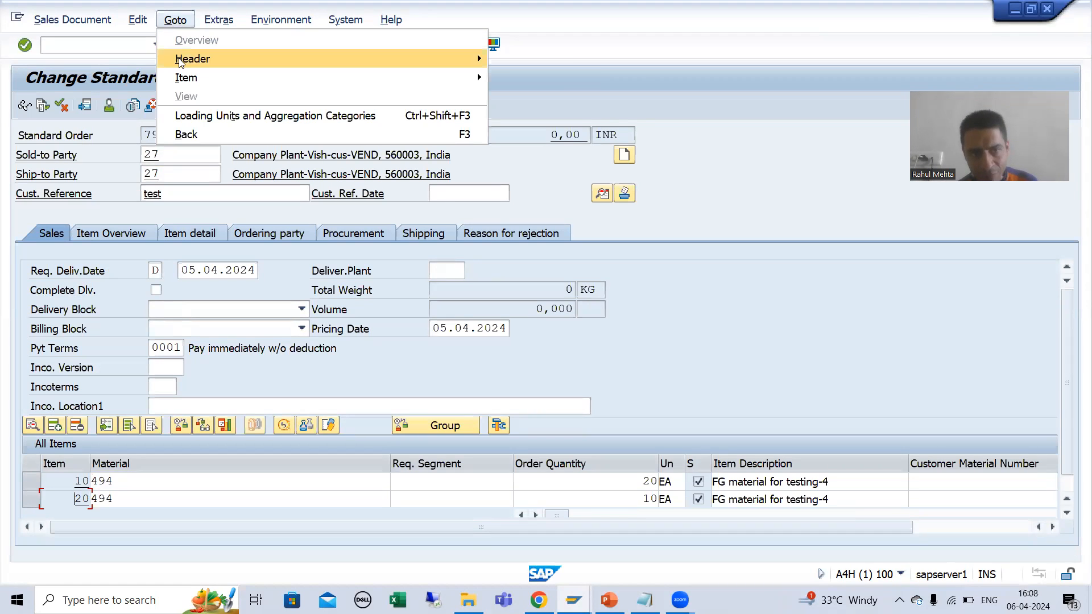
pyautogui.moveTo(180, 62)
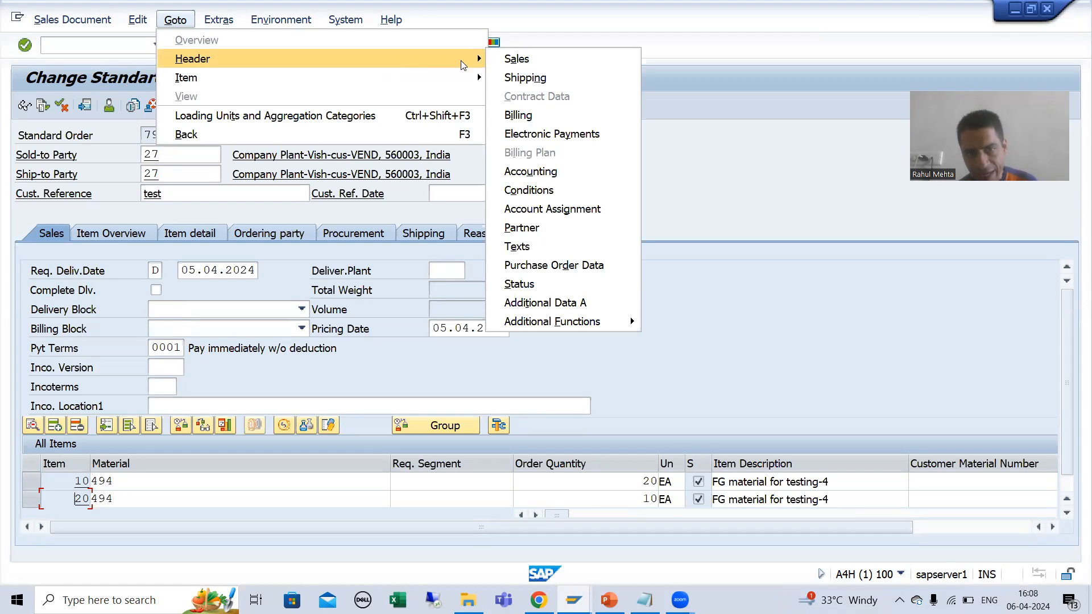
pyautogui.click(507, 249)
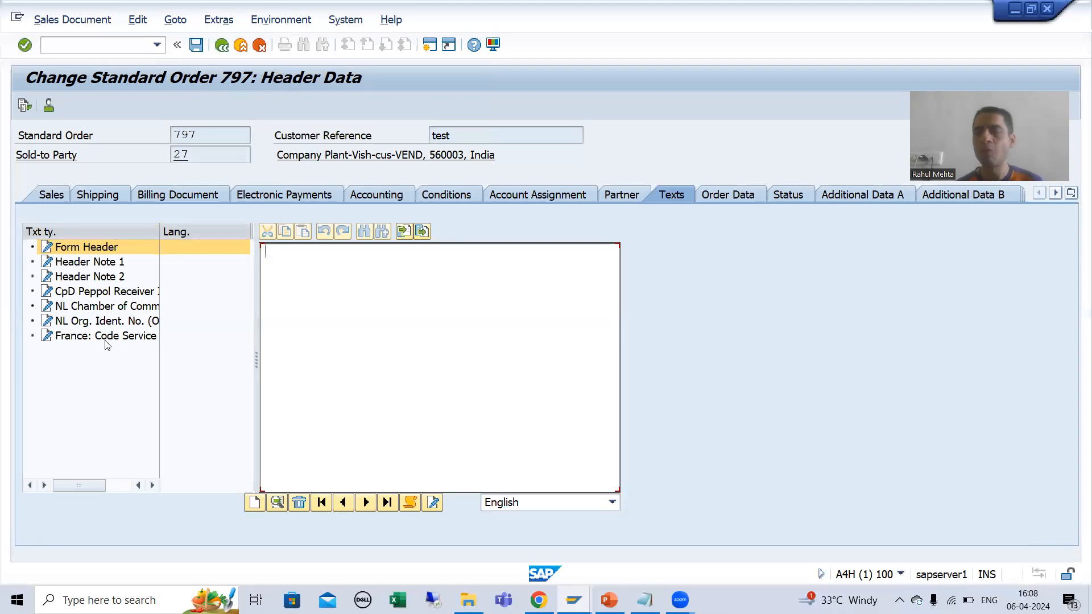
pyautogui.click(89, 250)
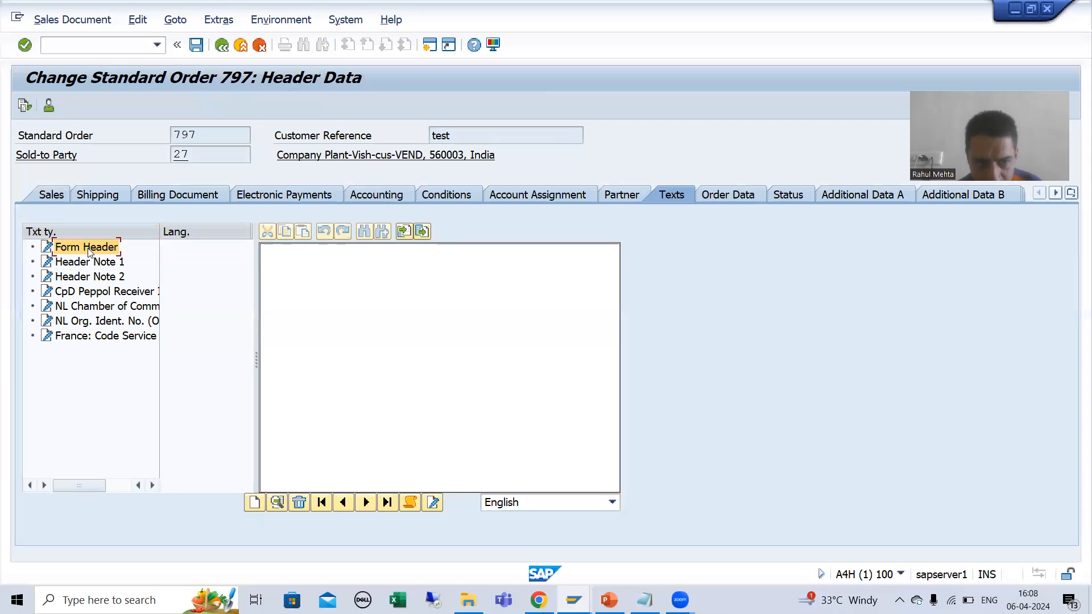
pyautogui.press('Down')
pyautogui.press('Down')
pyautogui.press('Down')
pyautogui.press('Down')
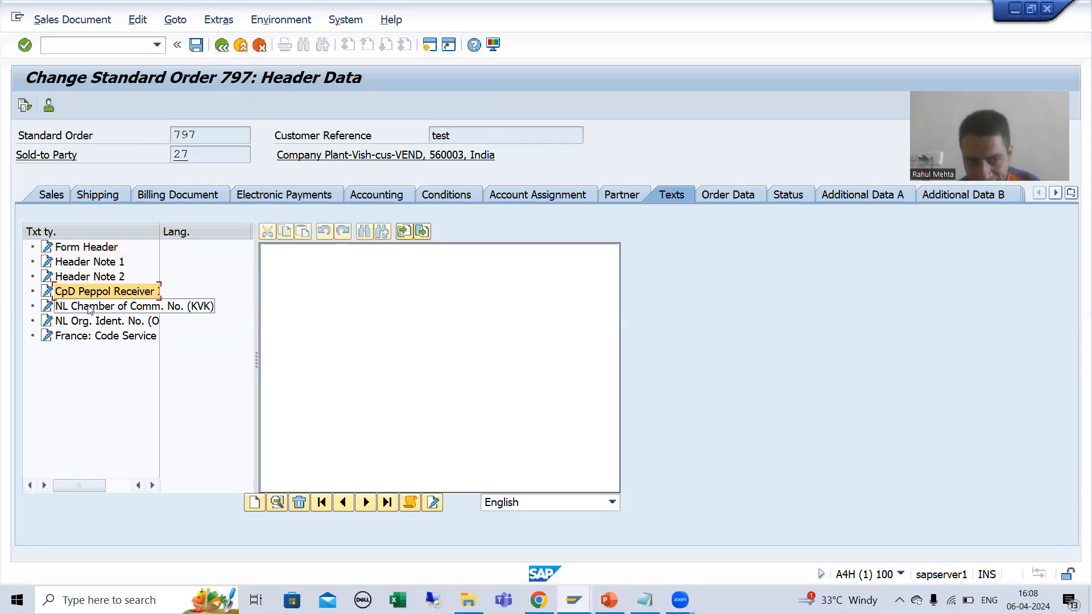
pyautogui.press('Down')
pyautogui.press('Down')
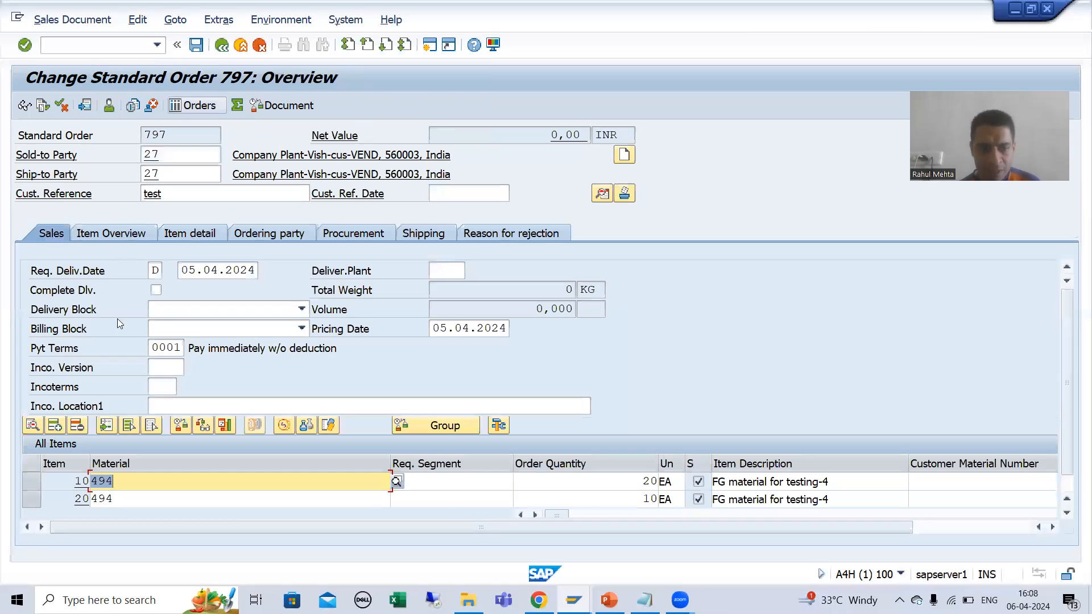
# Step: View the texts of item 10 and of item 20, returning to the order overview after each
pyautogui.click(34, 487)
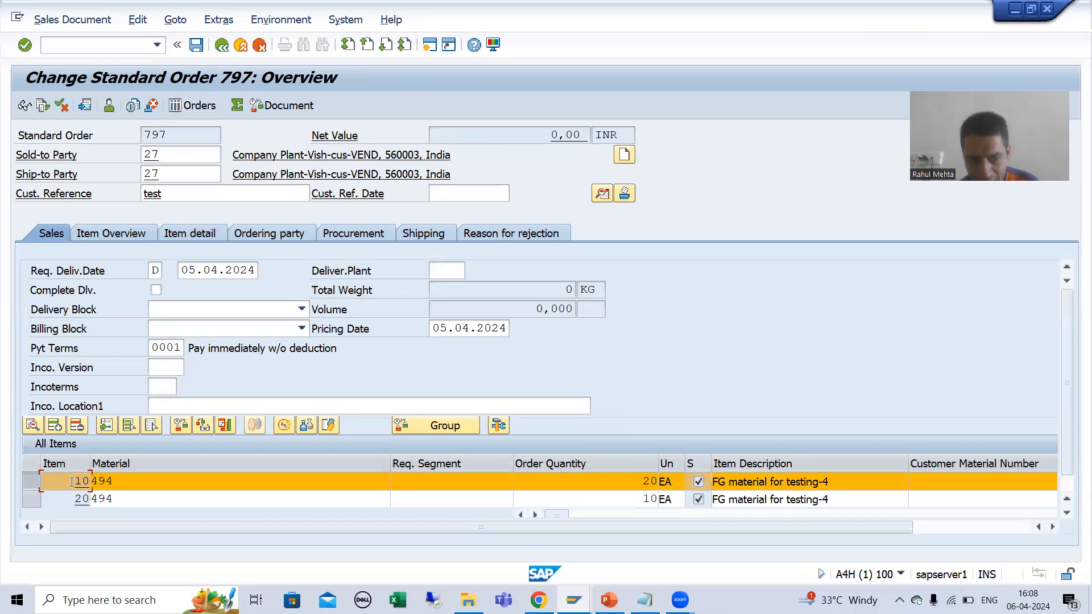
pyautogui.doubleClick(70, 480)
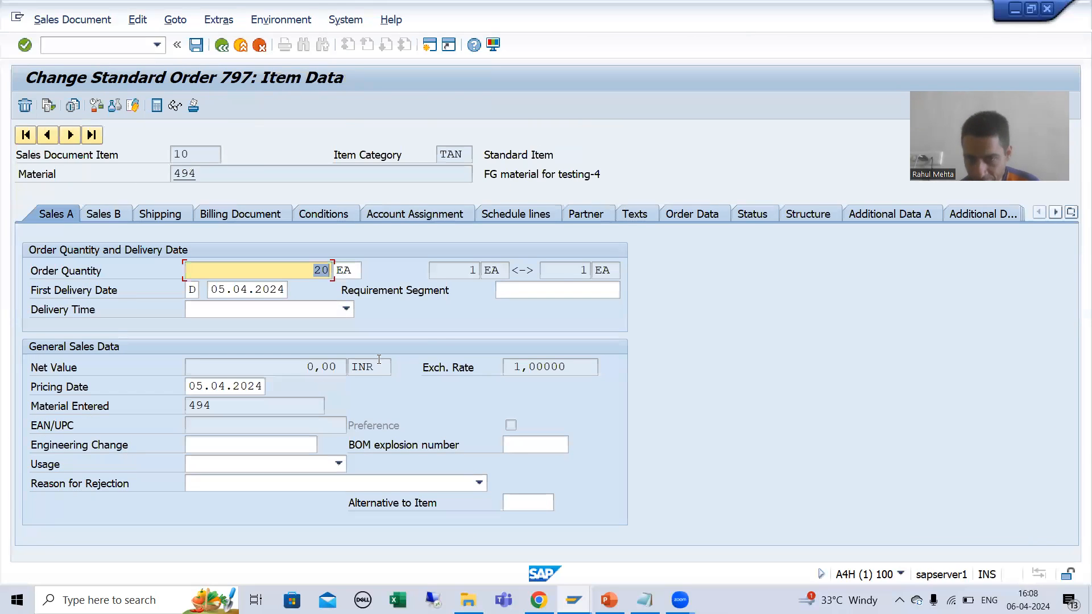
pyautogui.click(636, 214)
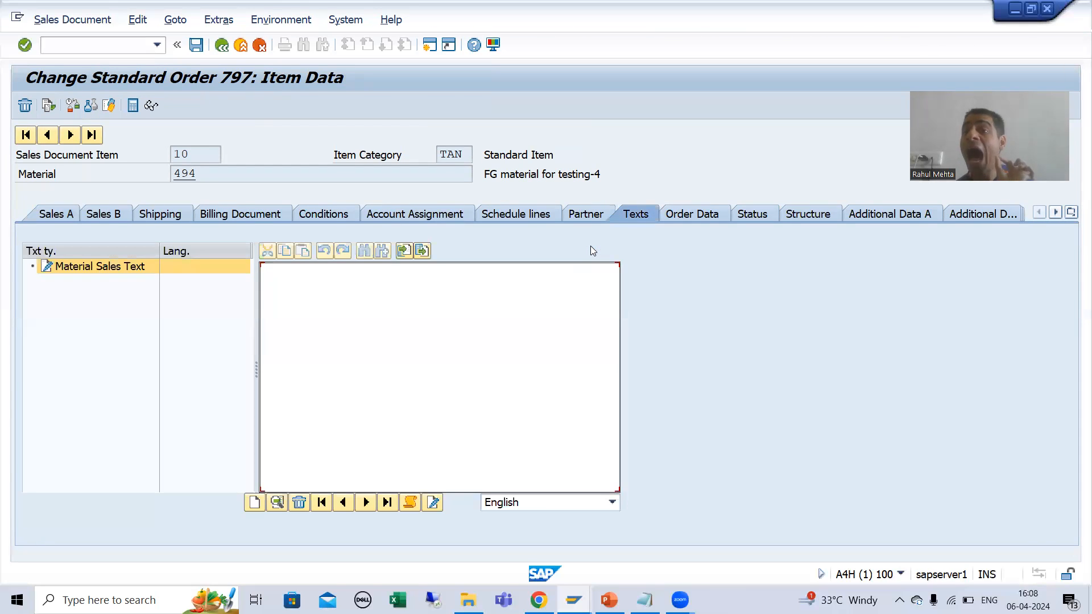
pyautogui.click(177, 154)
pyautogui.moveTo(189, 155); pyautogui.dragTo(172, 154)
pyautogui.click(221, 46)
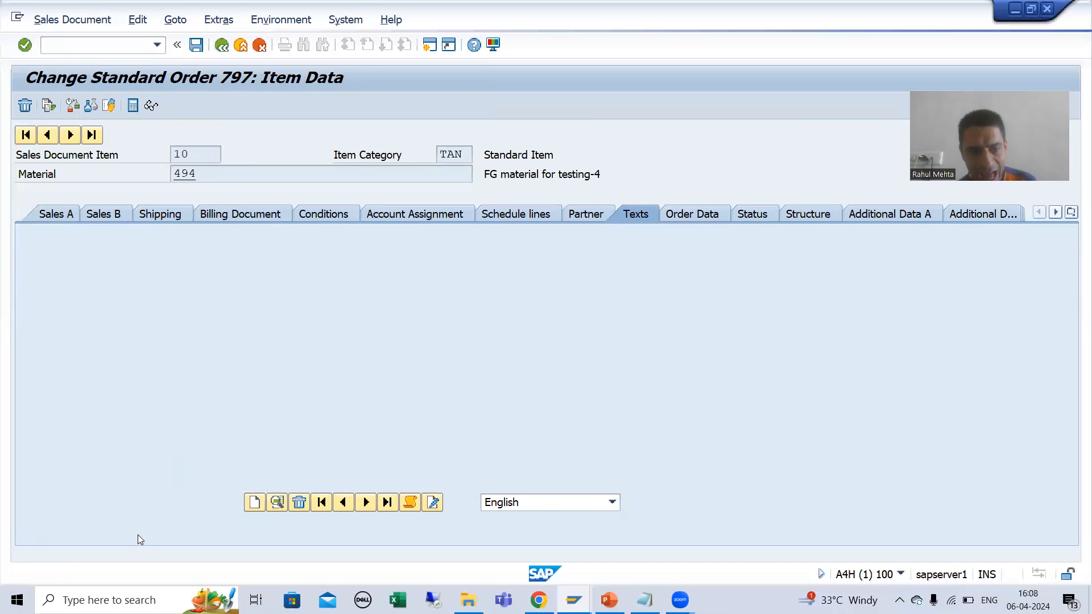
pyautogui.doubleClick(80, 498)
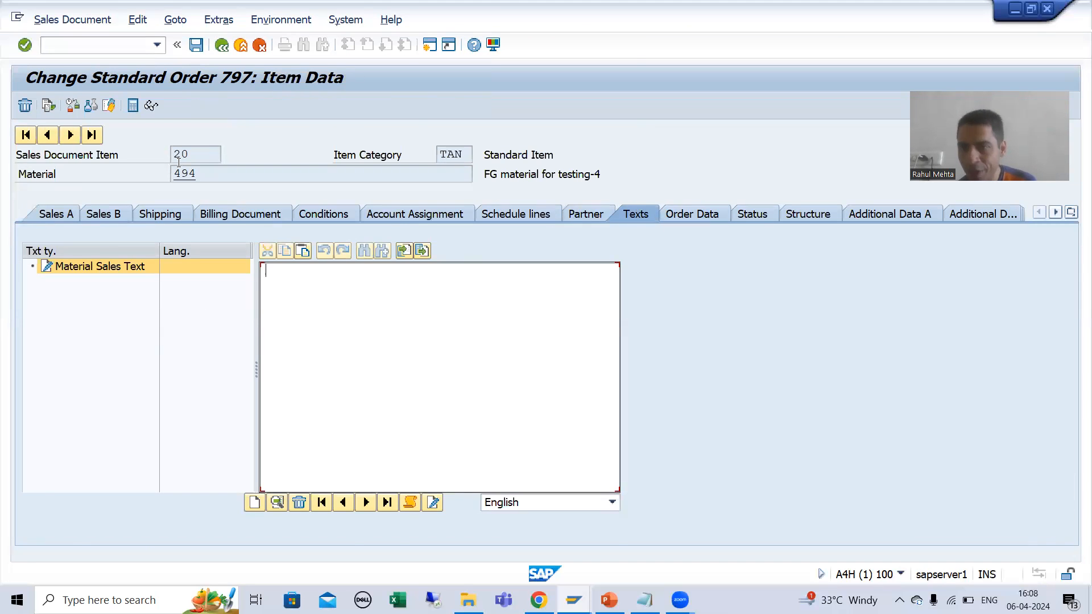
pyautogui.click(222, 46)
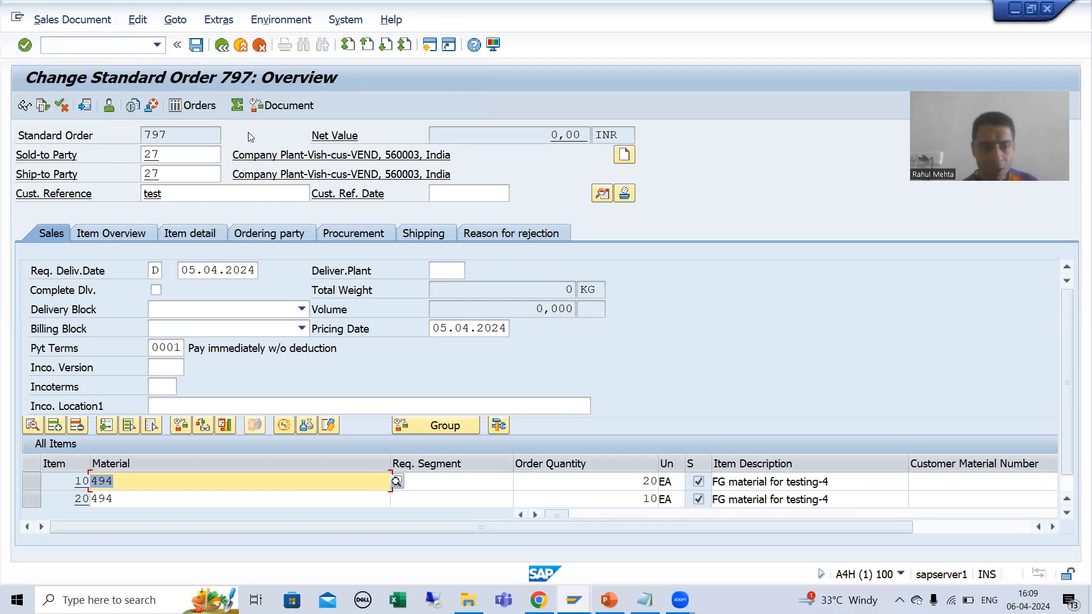
# Step: Open the order's header texts and enter "This is the Sales Order" as the Form Header text
pyautogui.click(175, 20)
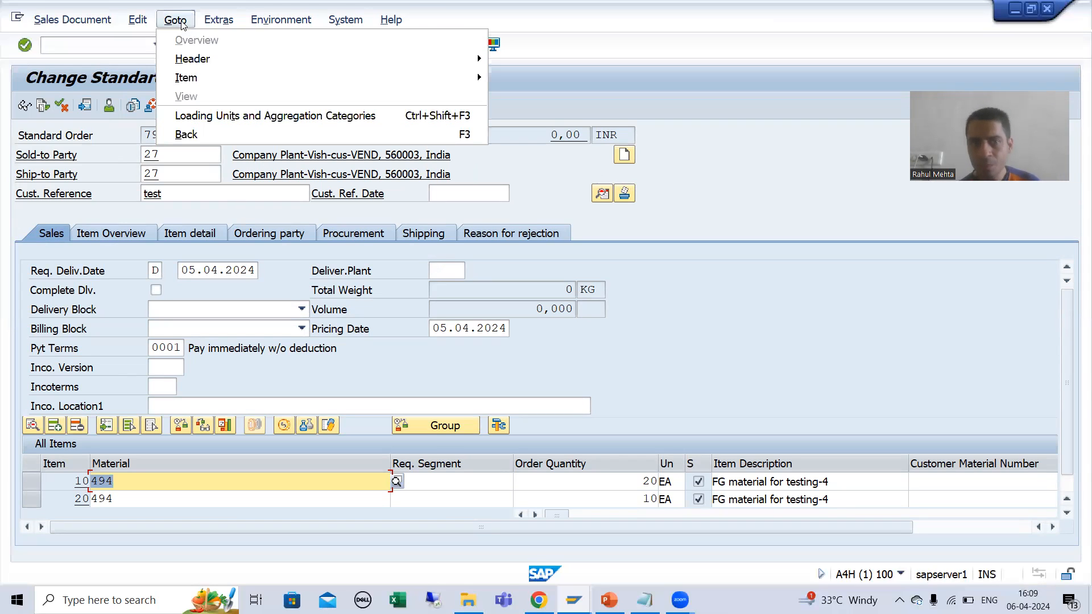
pyautogui.moveTo(266, 59)
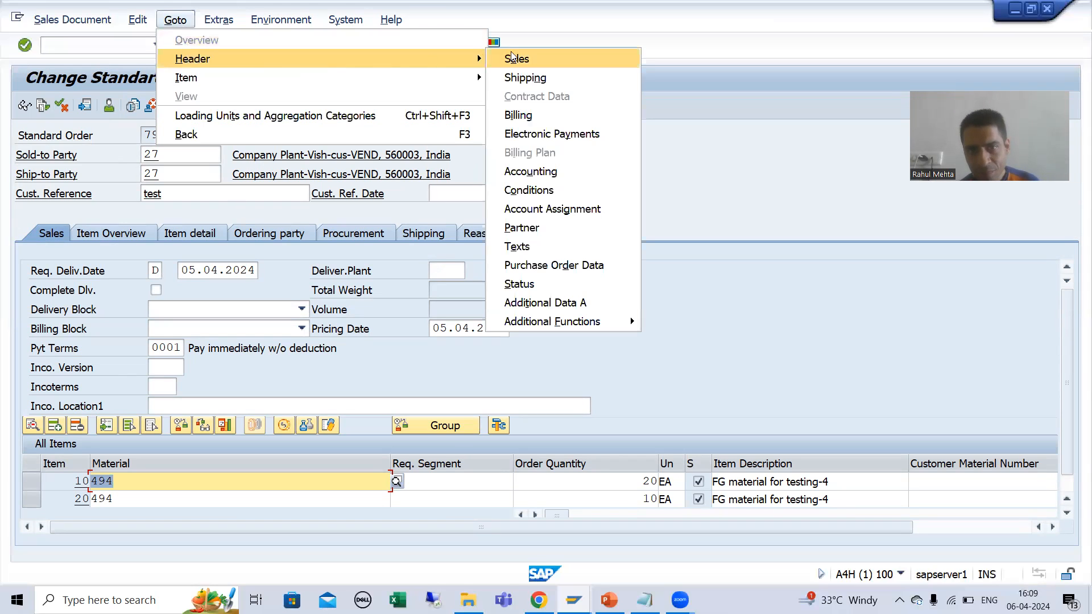
pyautogui.click(517, 248)
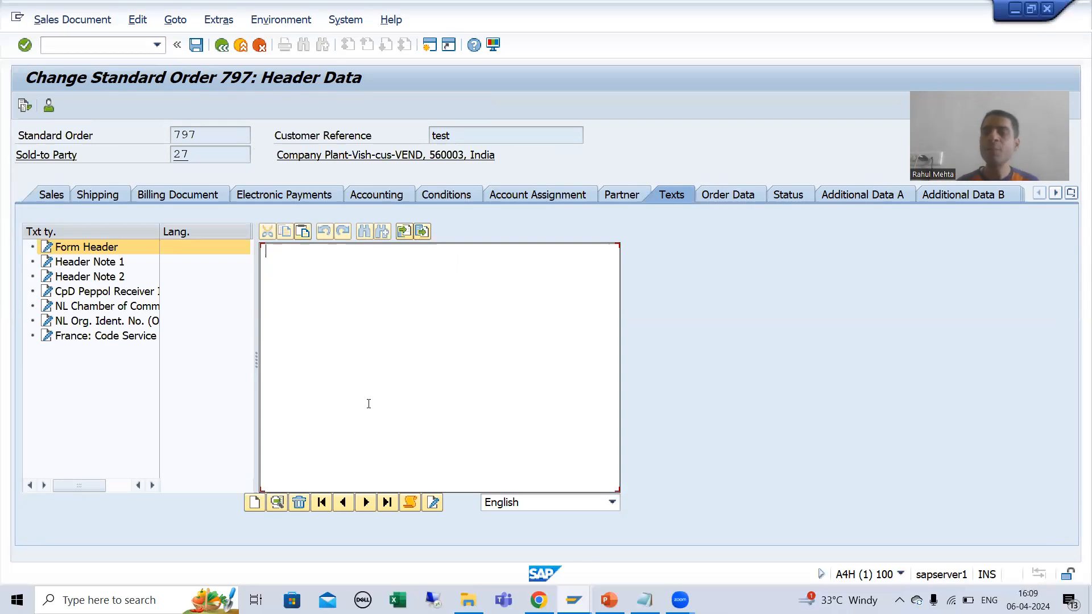
pyautogui.write('This is the Sales Order fo')
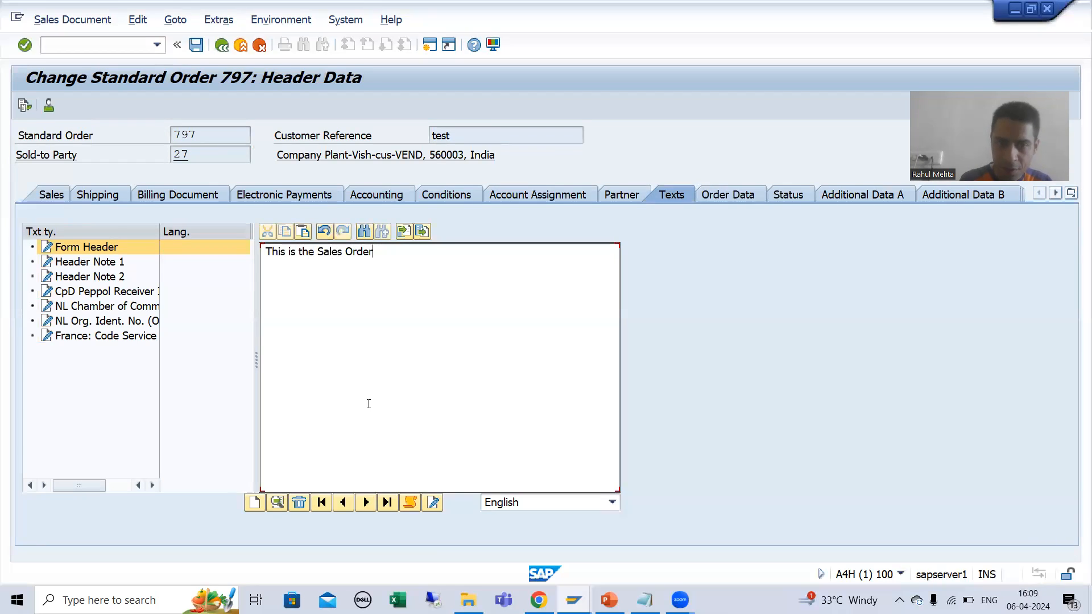
# Step: End the first sentence of the Form Header text with a period and add "This is the Order Header." on the same line
pyautogui.write('THis')
pyautogui.press('BackSpace')
pyautogui.press('BackSpace')
pyautogui.press('BackSpace')
pyautogui.write('his is ')
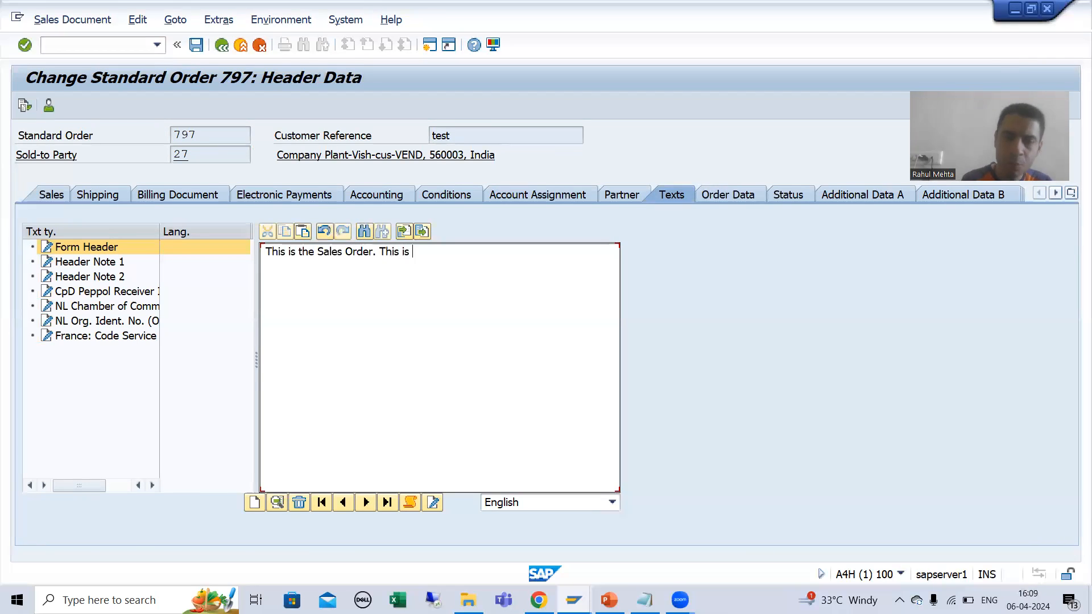
pyautogui.write('the Order Hea')
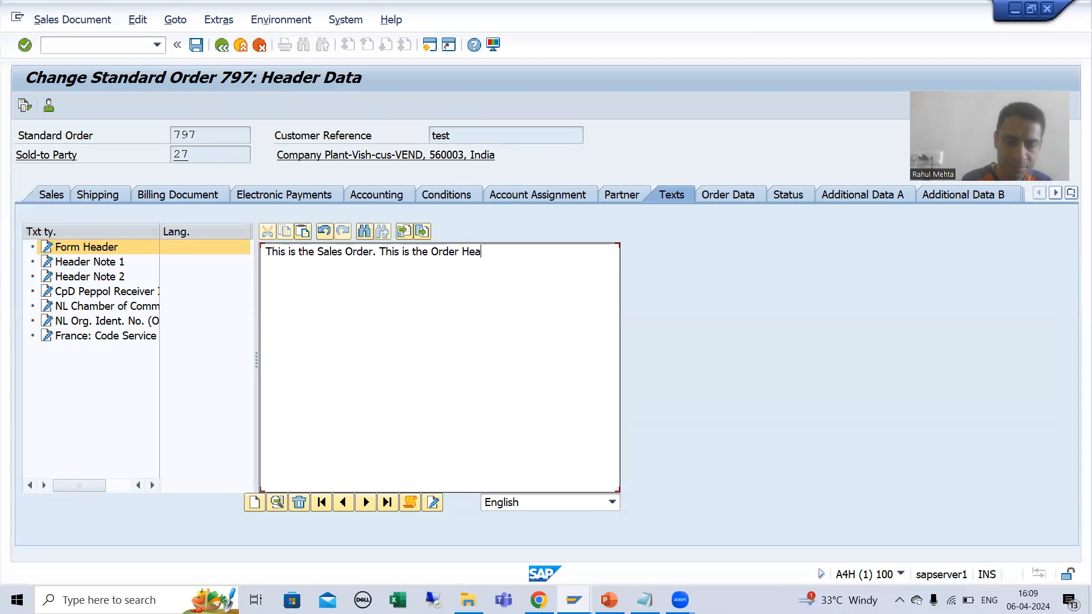
pyautogui.write('der.')
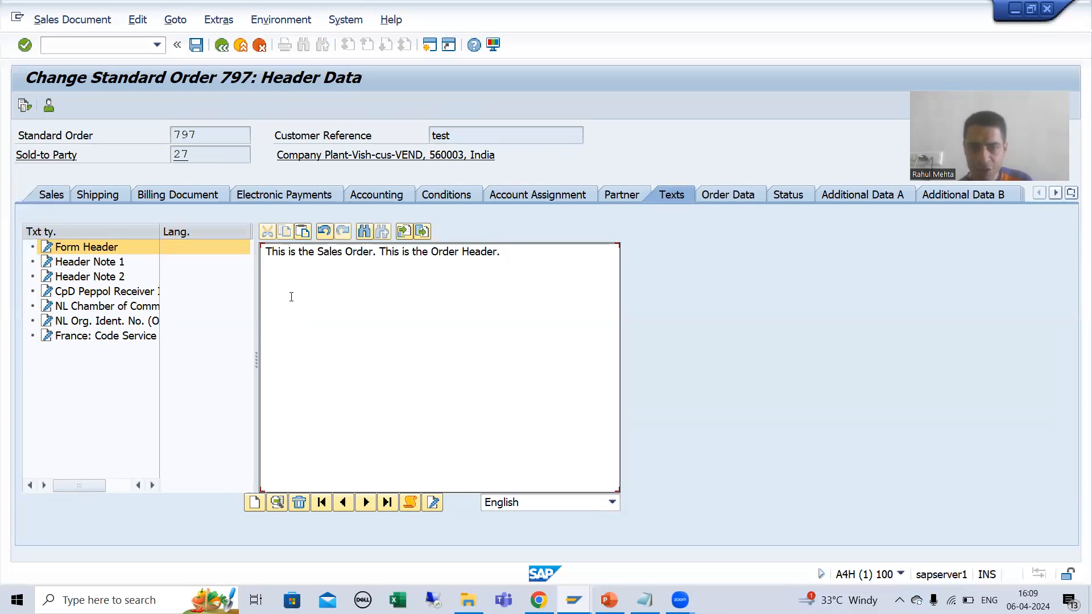
# Step: Copy the sentence "This is the Order Header." and paste it twice on each of two new lines in the Form Header text
pyautogui.moveTo(382, 252); pyautogui.dragTo(455, 251)
pyautogui.click(380, 252)
pyautogui.moveTo(380, 252); pyautogui.dragTo(523, 251)
pyautogui.hotkey('ctrl', 'c')
pyautogui.click(512, 253)
pyautogui.press('Return')
pyautogui.hotkey('ctrl', 'v')
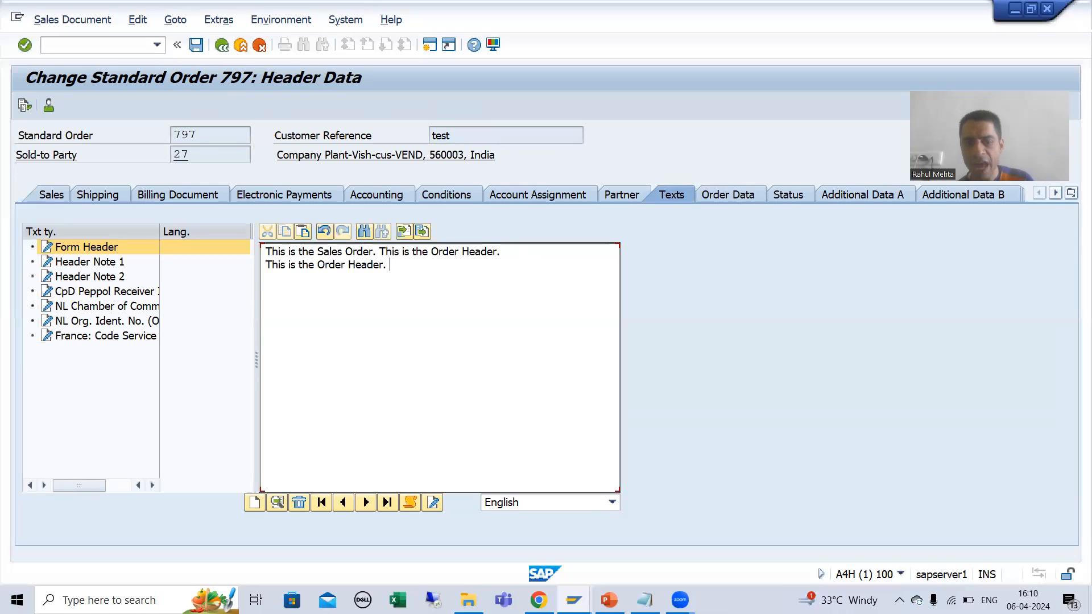
pyautogui.hotkey('ctrl', 'v')
pyautogui.press('Return')
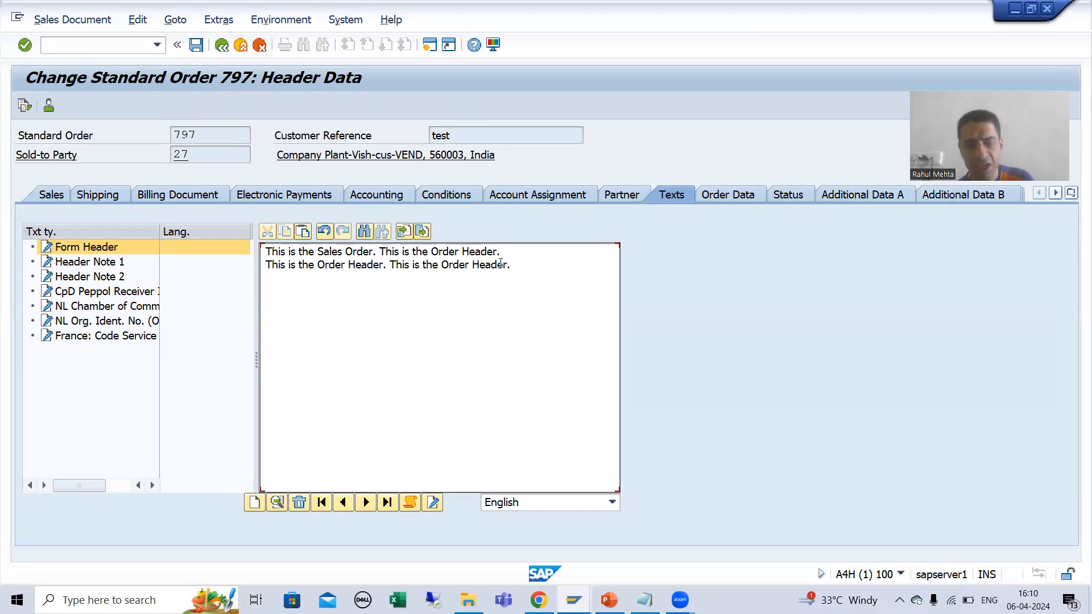
pyautogui.hotkey('ctrl', 'v')
# Step: Add two more lines to the Form Header text, each with the copied sentence twice, and save the order despite its incompleteness
pyautogui.hotkey('ctrl', 'v')
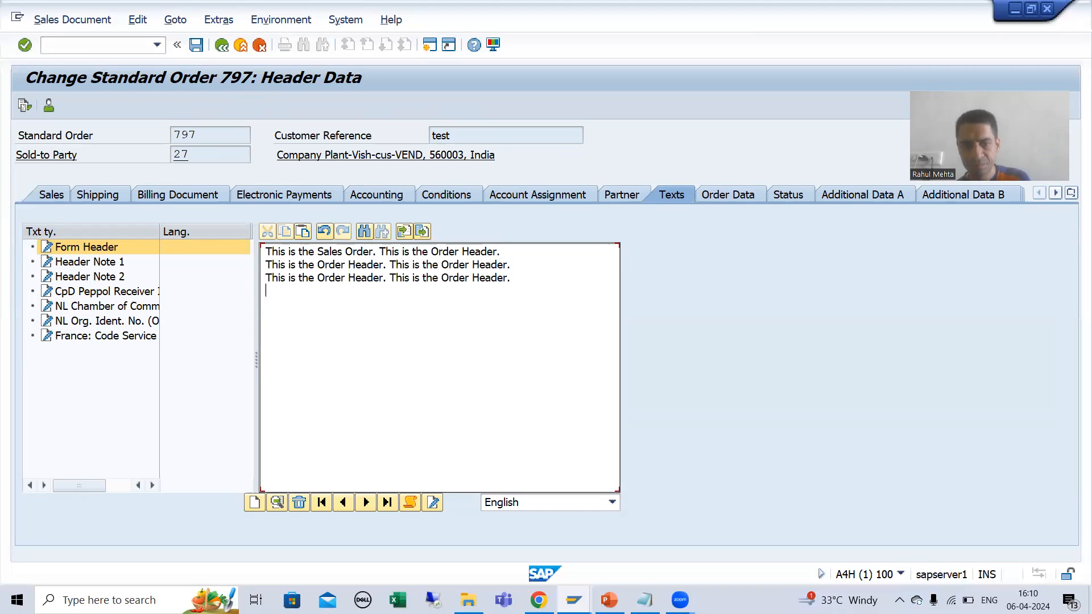
pyautogui.hotkey('ctrl', 'v')
pyautogui.hotkey('ctrl', 'v')
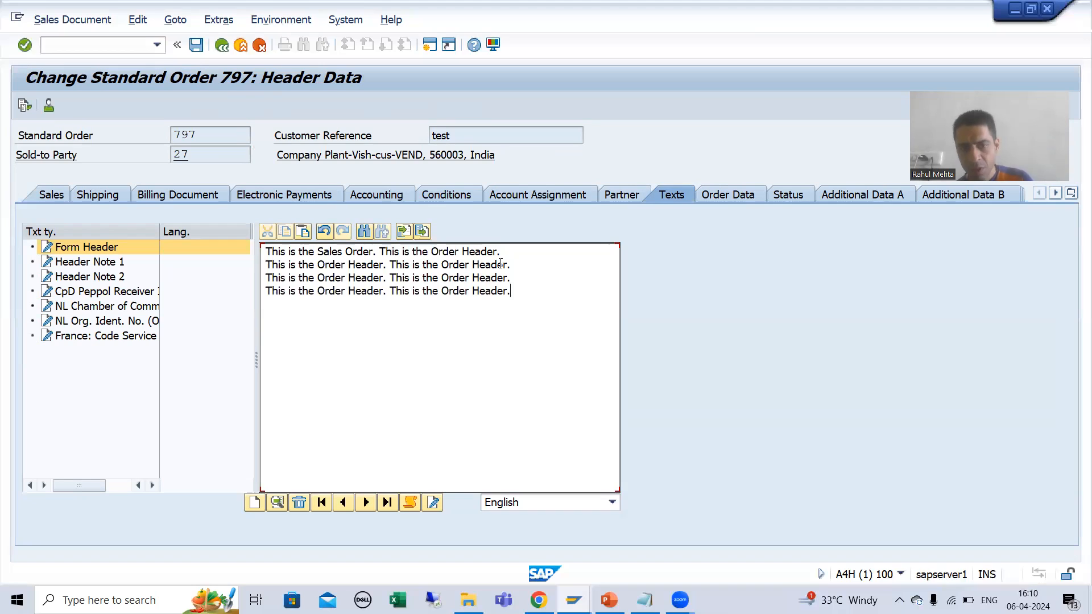
pyautogui.hotkey('ctrl', 'v')
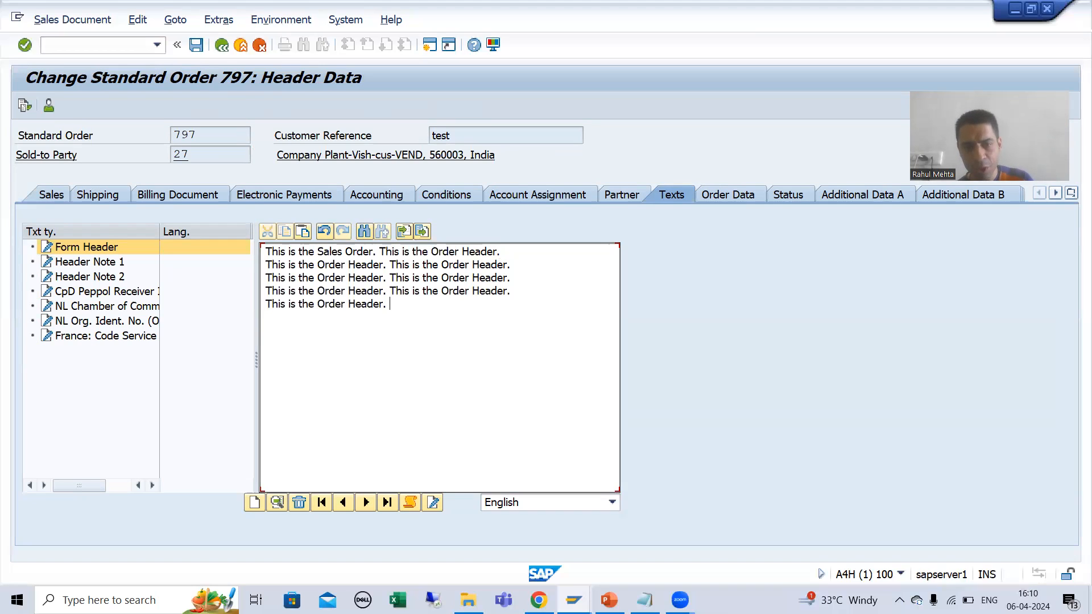
pyautogui.hotkey('ctrl', 'v')
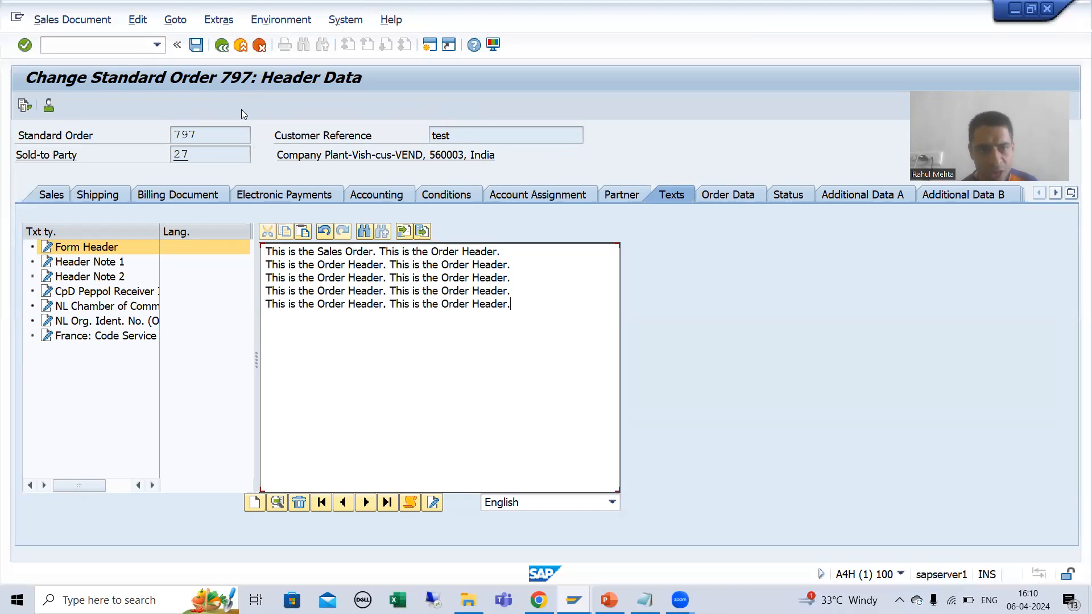
pyautogui.hotkey('ctrl', 's')
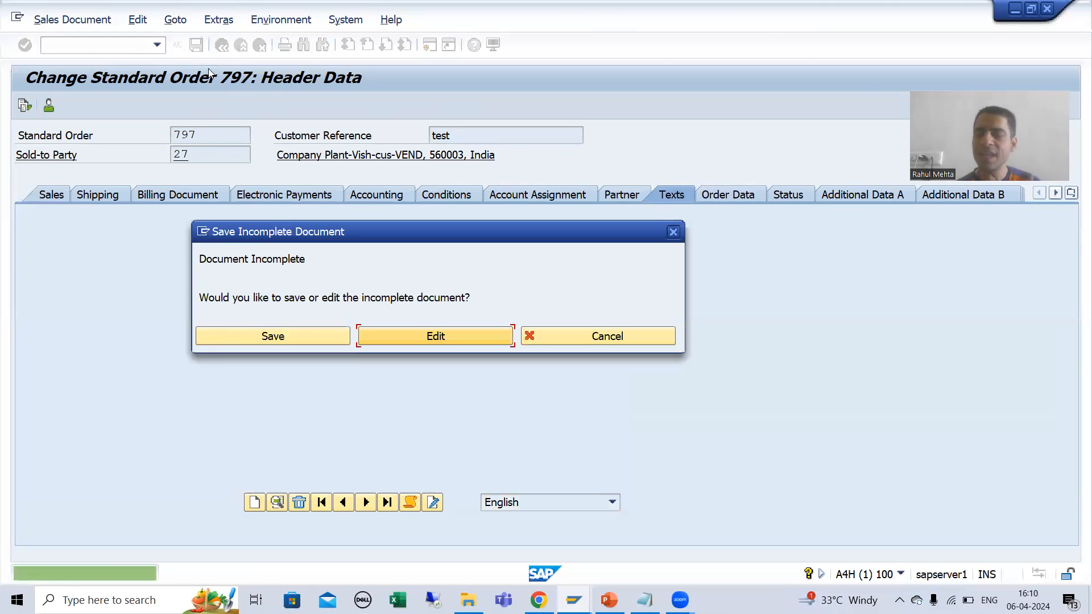
pyautogui.click(257, 332)
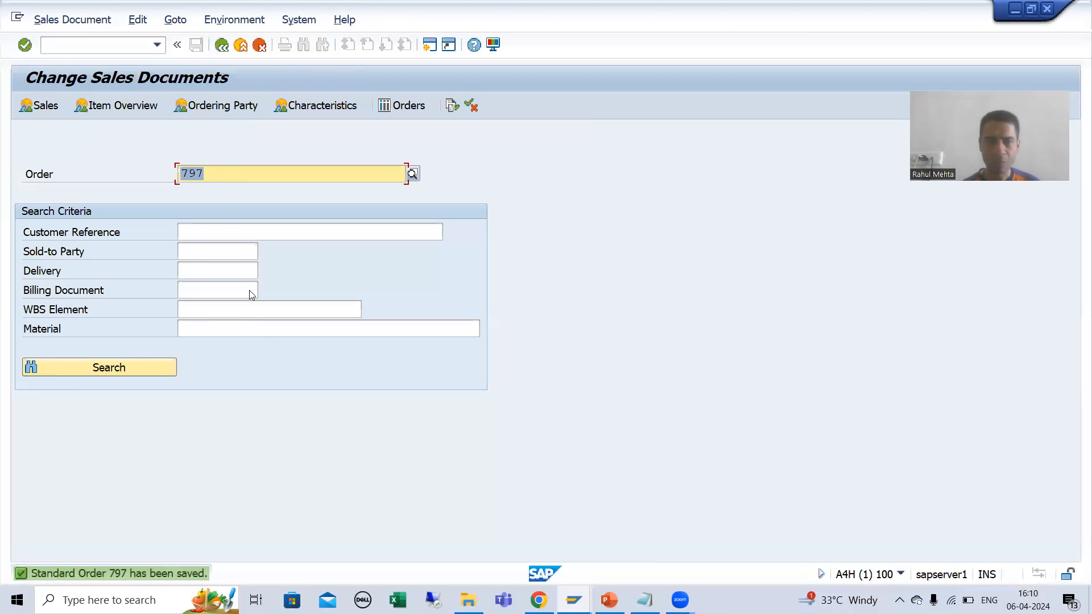
# Step: Reopen the same sales order and open the texts of item 10
pyautogui.click(225, 174)
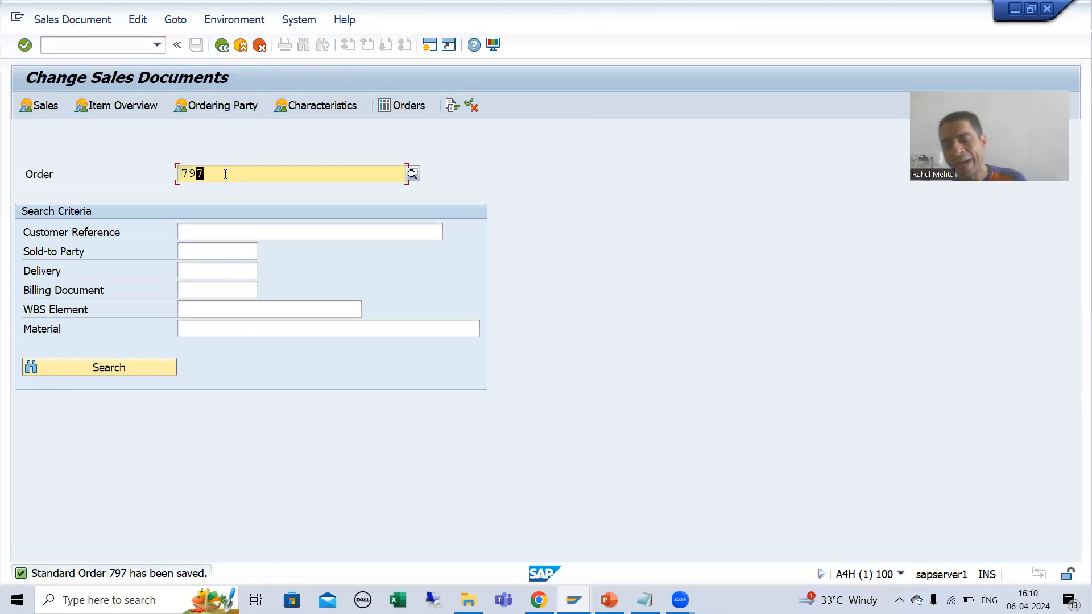
pyautogui.press('Return')
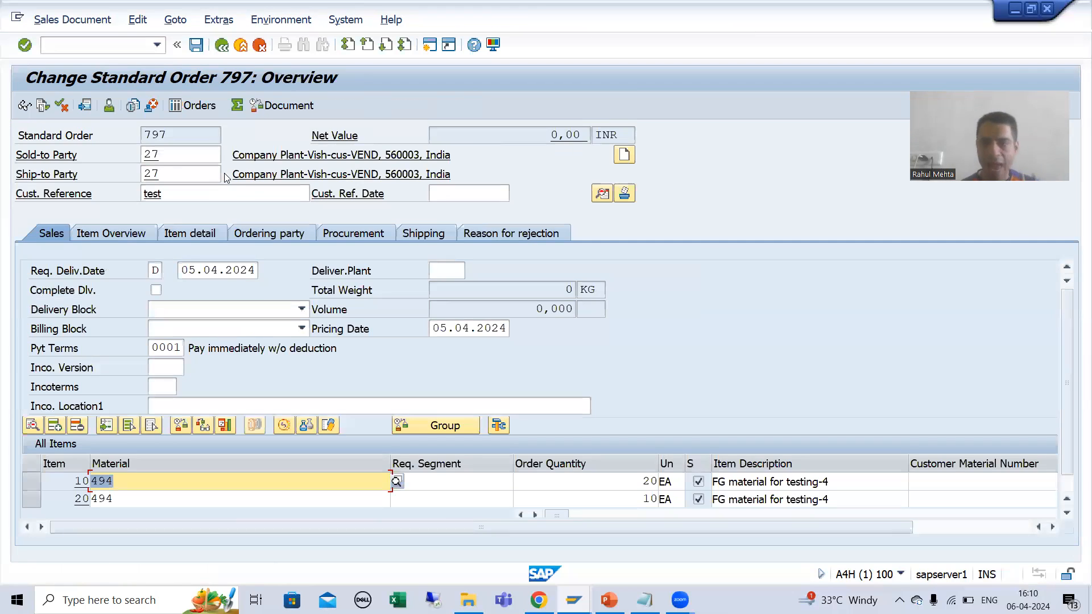
pyautogui.doubleClick(72, 481)
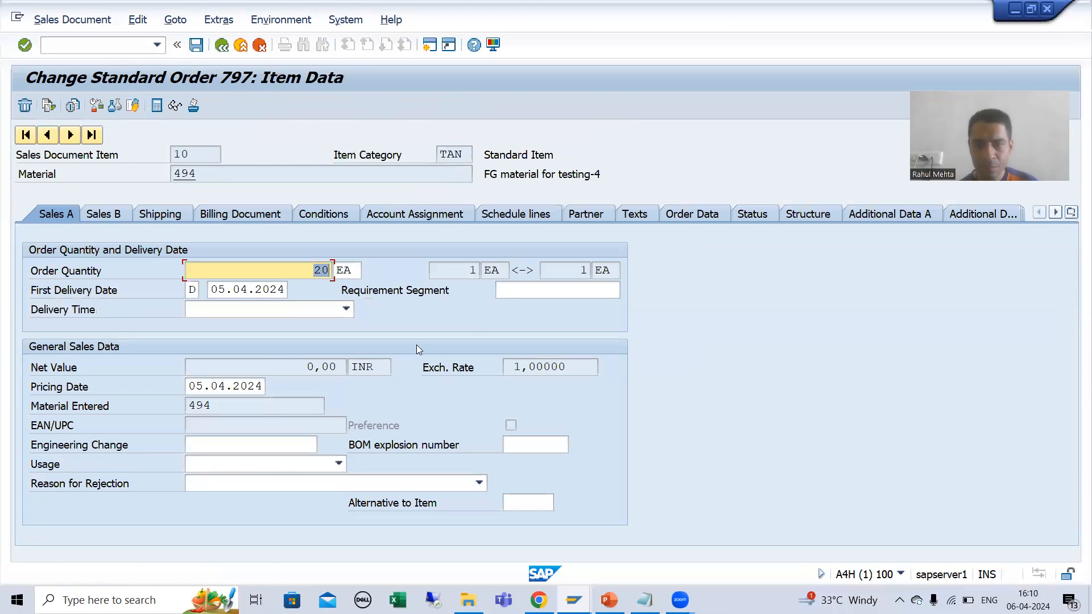
pyautogui.click(625, 213)
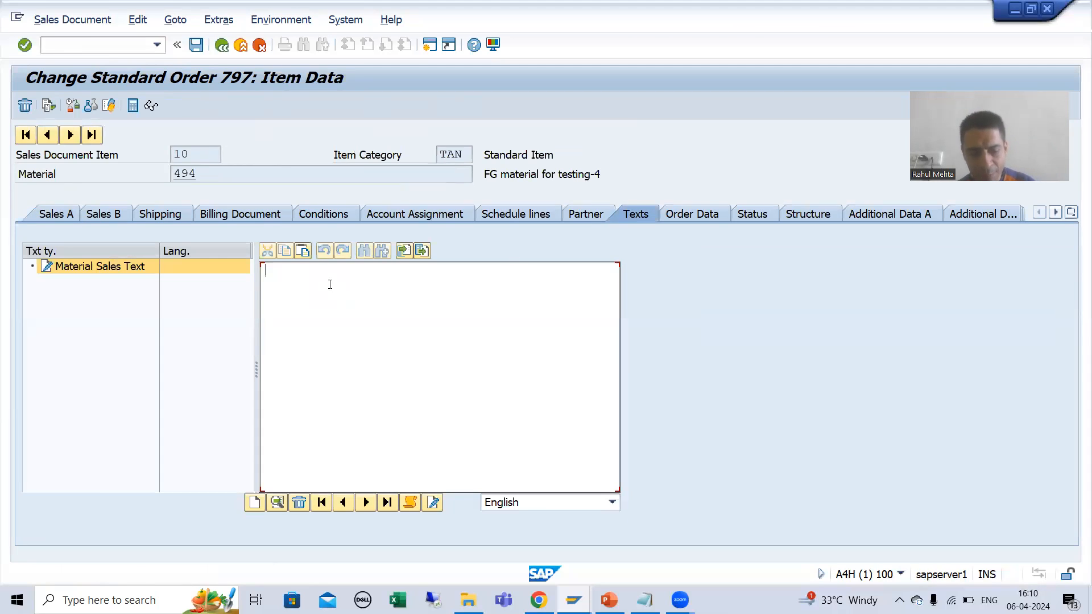
# Step: Paste the copied sentence into item 10's Material Sales Text and reword it as "This is the Order Item Text."
pyautogui.write('This is the Order Header.')
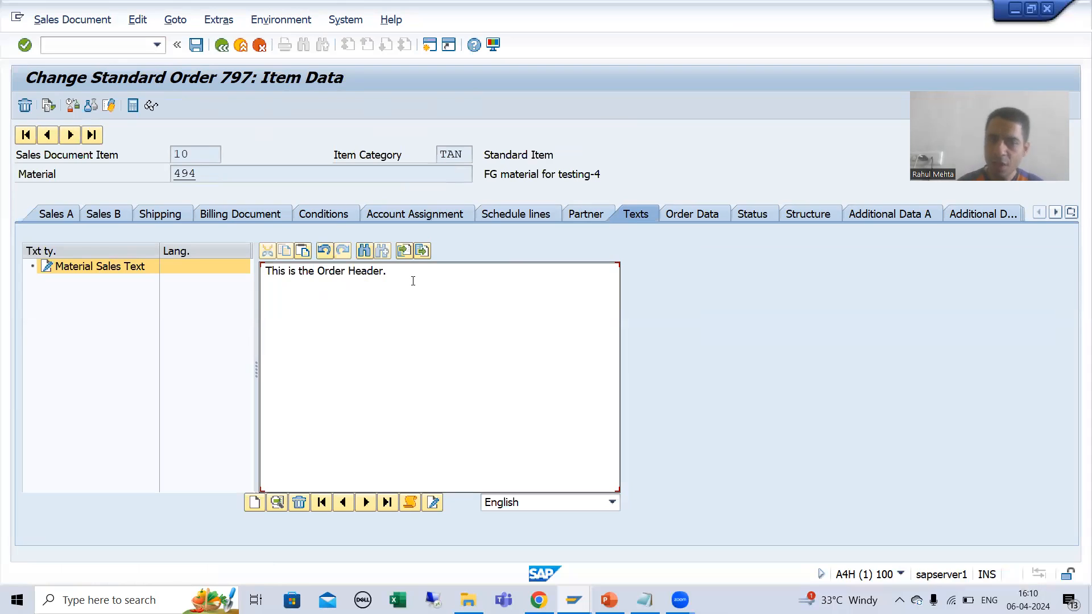
pyautogui.press('BackSpace')
pyautogui.press('BackSpace')
pyautogui.press('BackSpace')
pyautogui.press('BackSpace')
pyautogui.press('BackSpace')
pyautogui.write('Item Text')
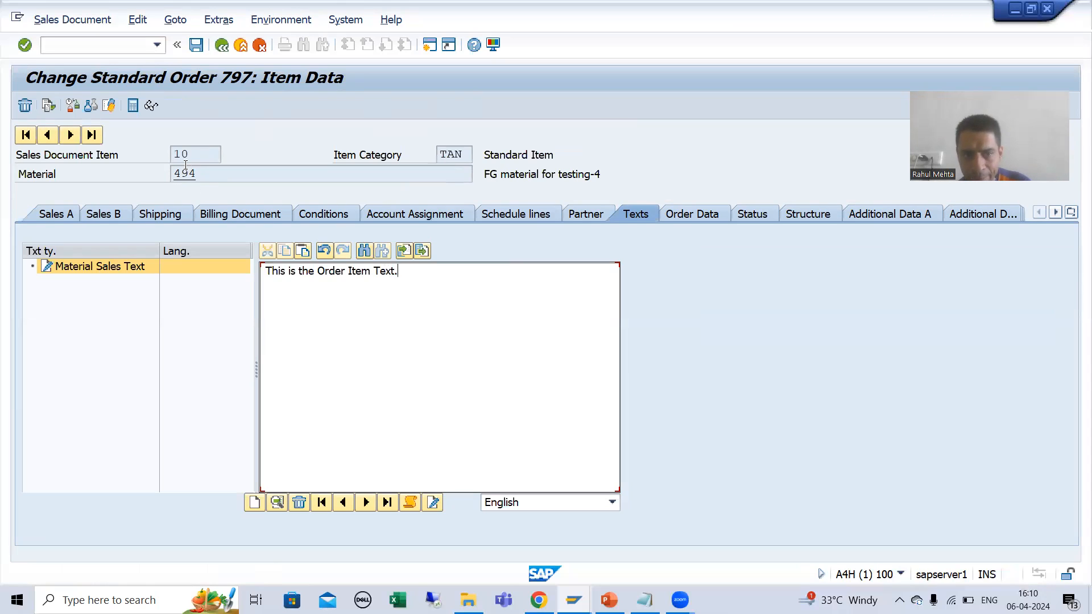
# Step: Copy the sentence "This is the Order Item Text." onto three new lines of item 10's Material Sales Text
pyautogui.moveTo(404, 272); pyautogui.dragTo(227, 270)
pyautogui.hotkey('ctrl', 'c')
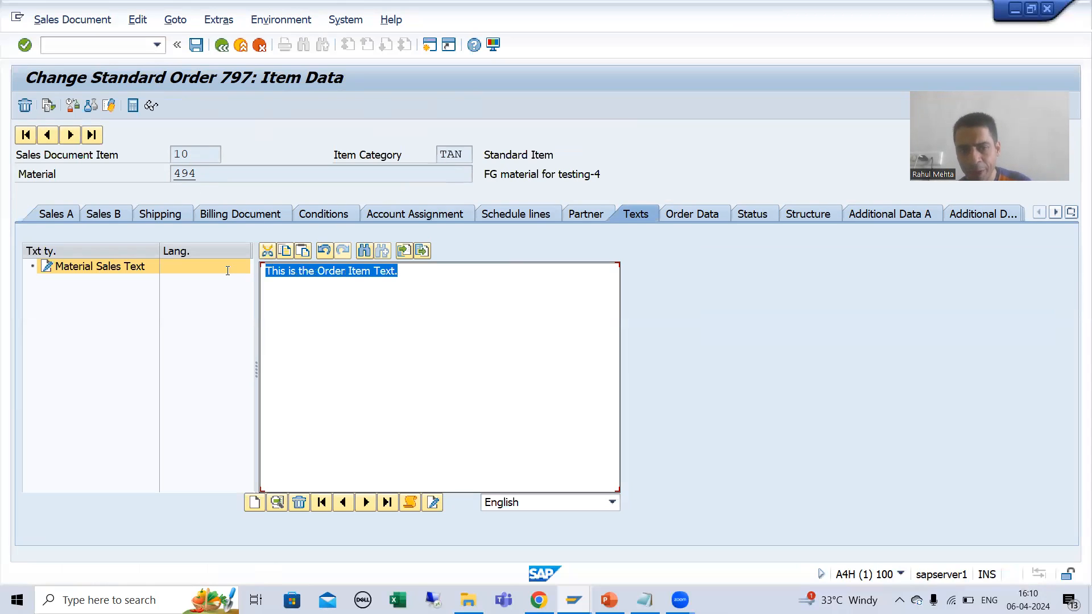
pyautogui.click(430, 297)
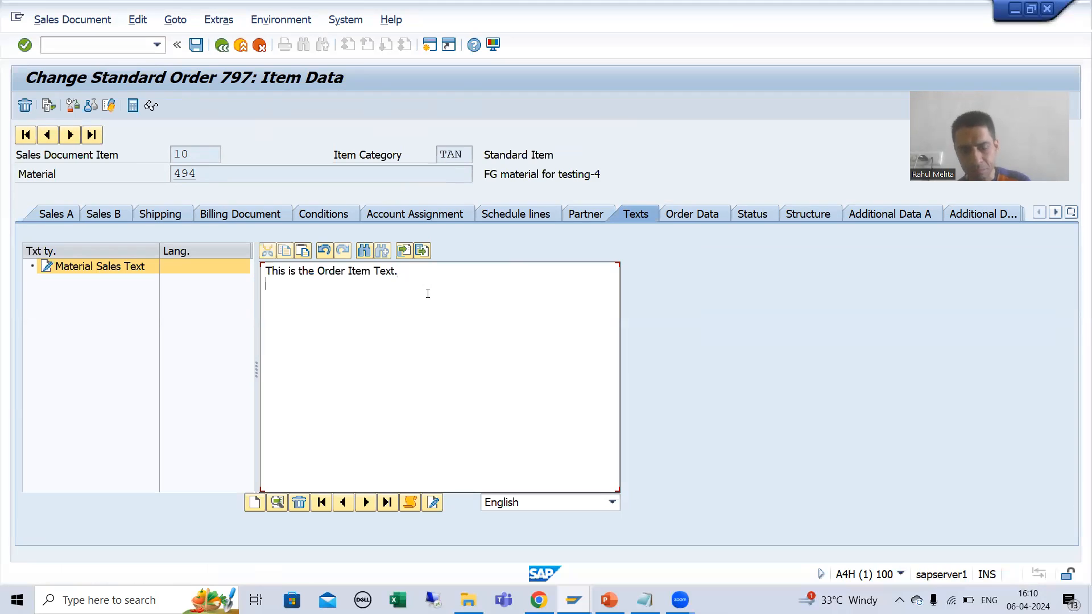
pyautogui.hotkey('ctrl', 'v')
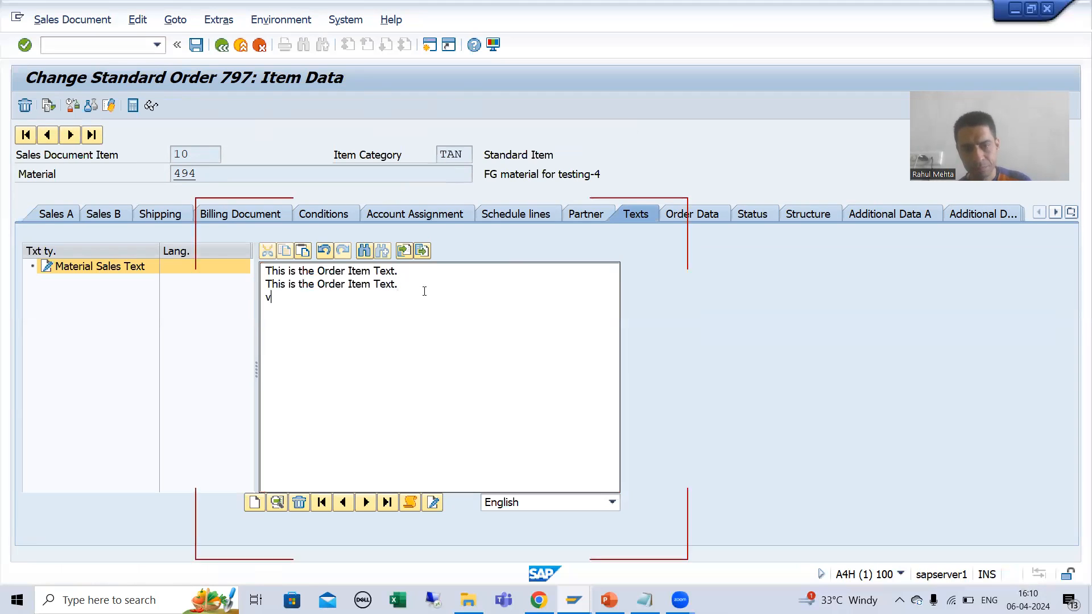
pyautogui.press('Return')
pyautogui.hotkey('ctrl', 'v')
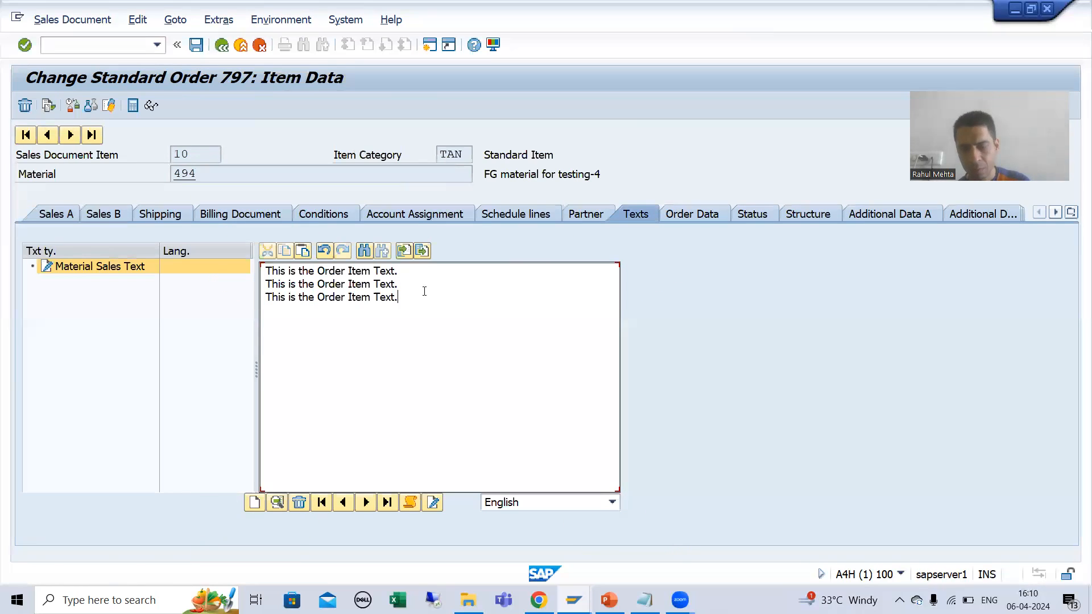
pyautogui.press('Return')
pyautogui.hotkey('ctrl', 'v')
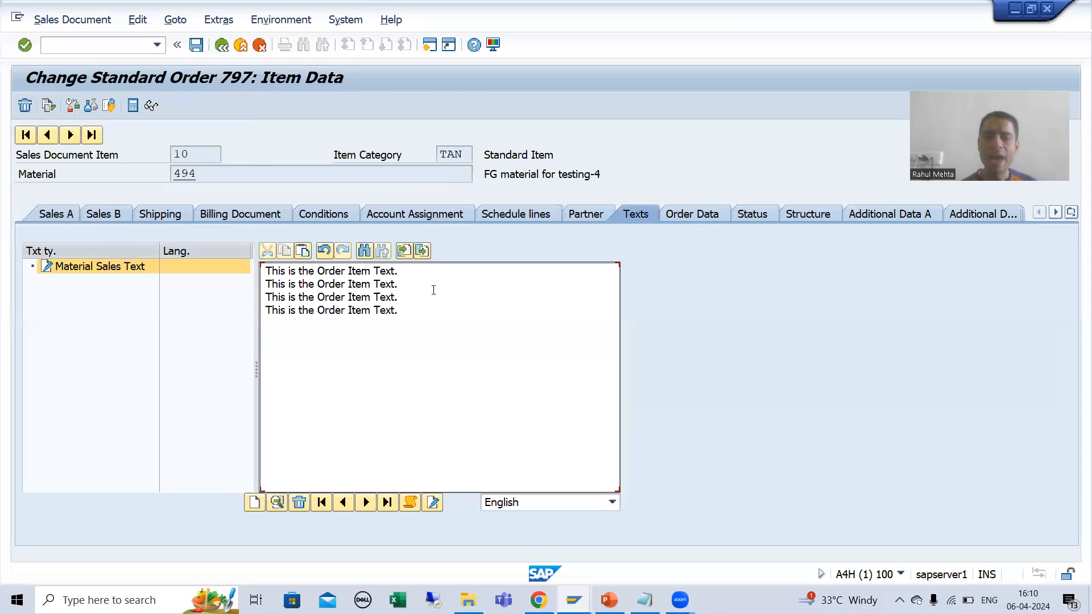
# Step: Change the first line of item 10's Material Sales Text to "This is the Order Item Text 10."
pyautogui.press('BackSpace')
pyautogui.write('10.')
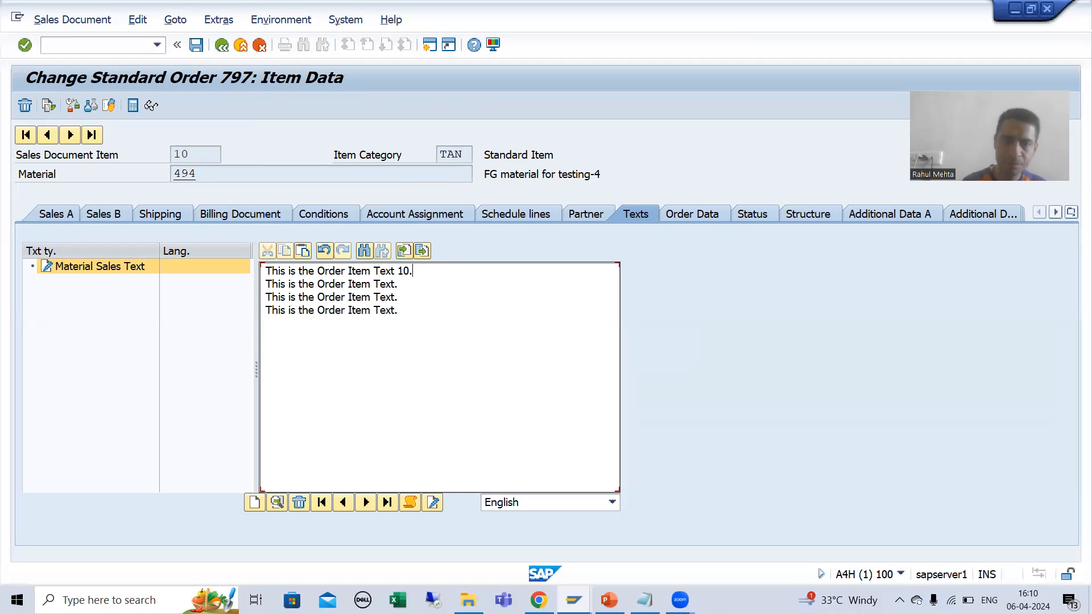
# Step: Replace the other three lines of item 10's text with copies of the first line and save the order as incomplete
pyautogui.moveTo(420, 271); pyautogui.dragTo(272, 271)
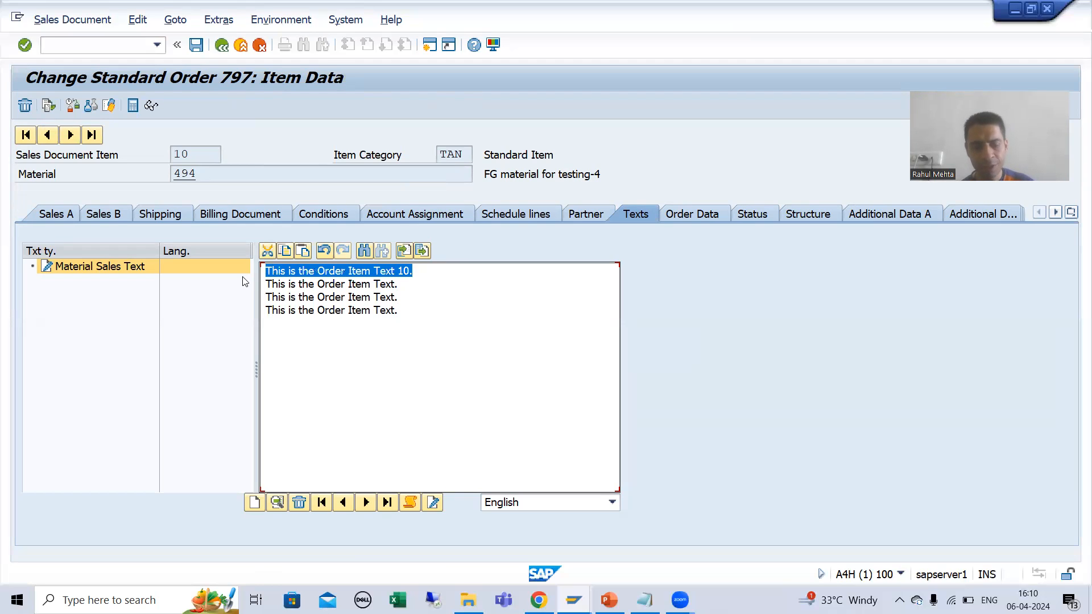
pyautogui.hotkey('ctrl', 'c')
pyautogui.moveTo(406, 283); pyautogui.dragTo(268, 284)
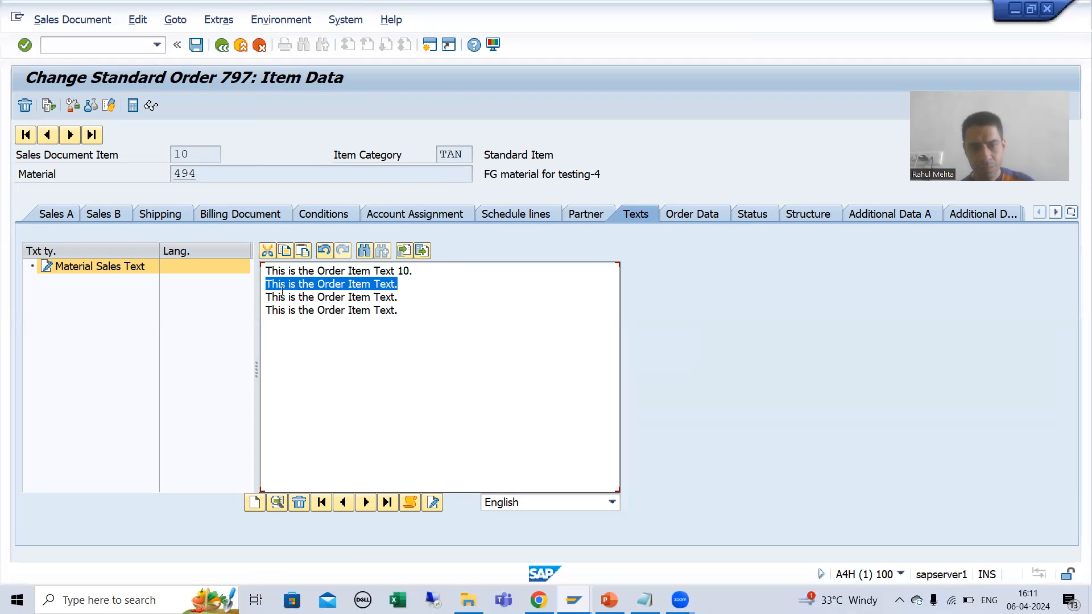
pyautogui.hotkey('ctrl', 'v')
pyautogui.moveTo(398, 297); pyautogui.dragTo(265, 297)
pyautogui.hotkey('ctrl', 'v')
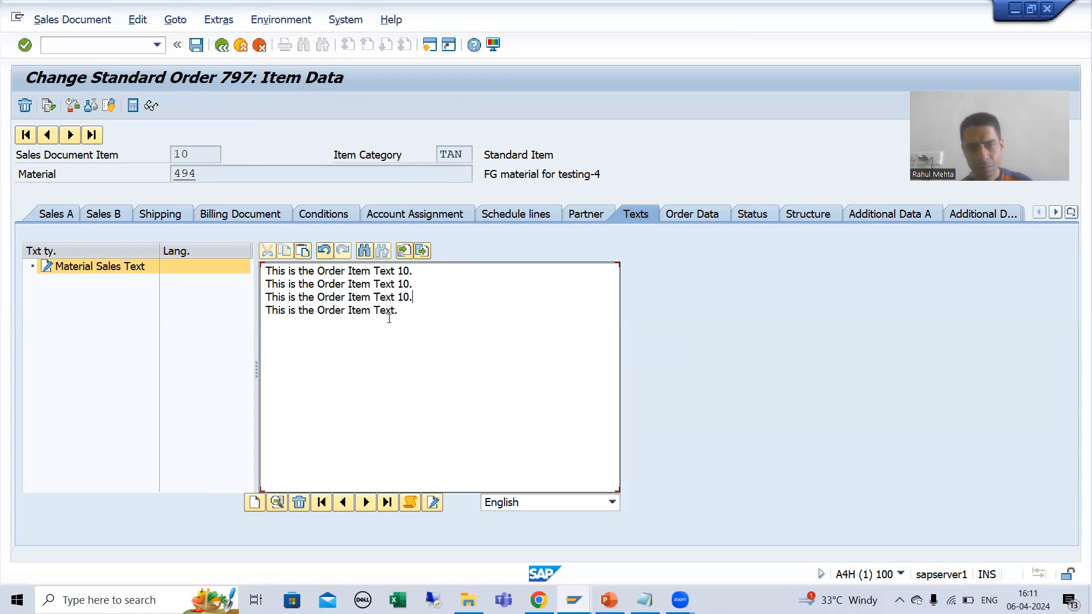
pyautogui.moveTo(398, 310); pyautogui.dragTo(227, 302)
pyautogui.hotkey('ctrl', 'v')
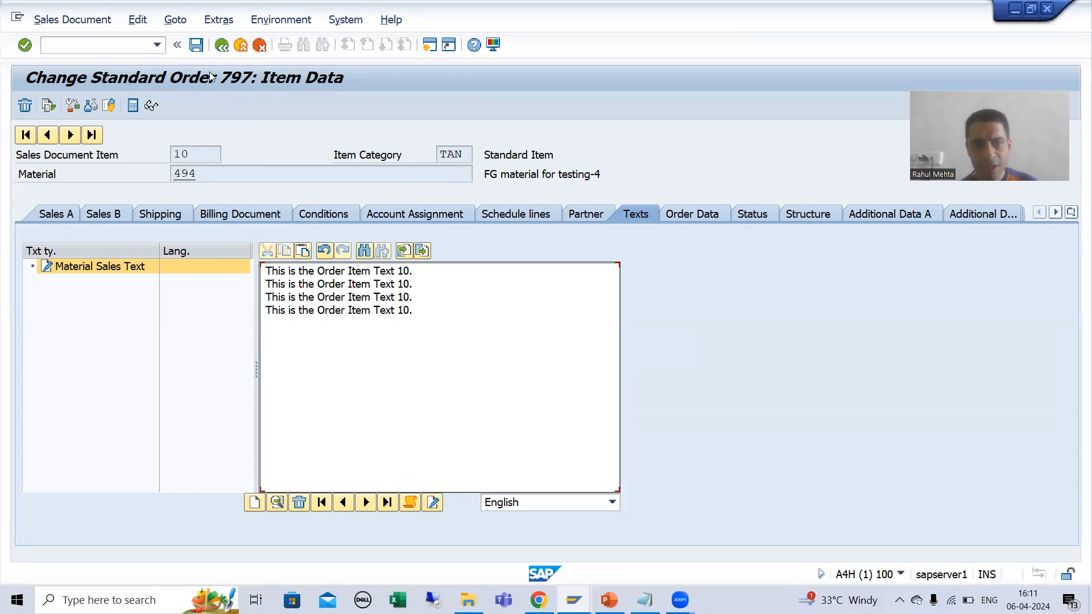
pyautogui.hotkey('ctrl', 's')
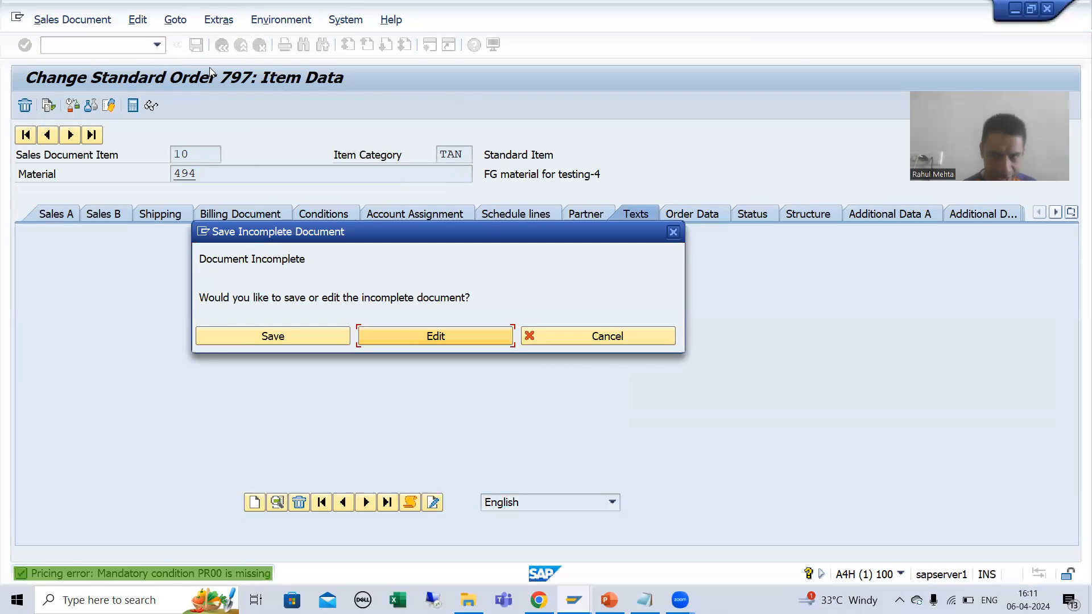
pyautogui.click(264, 341)
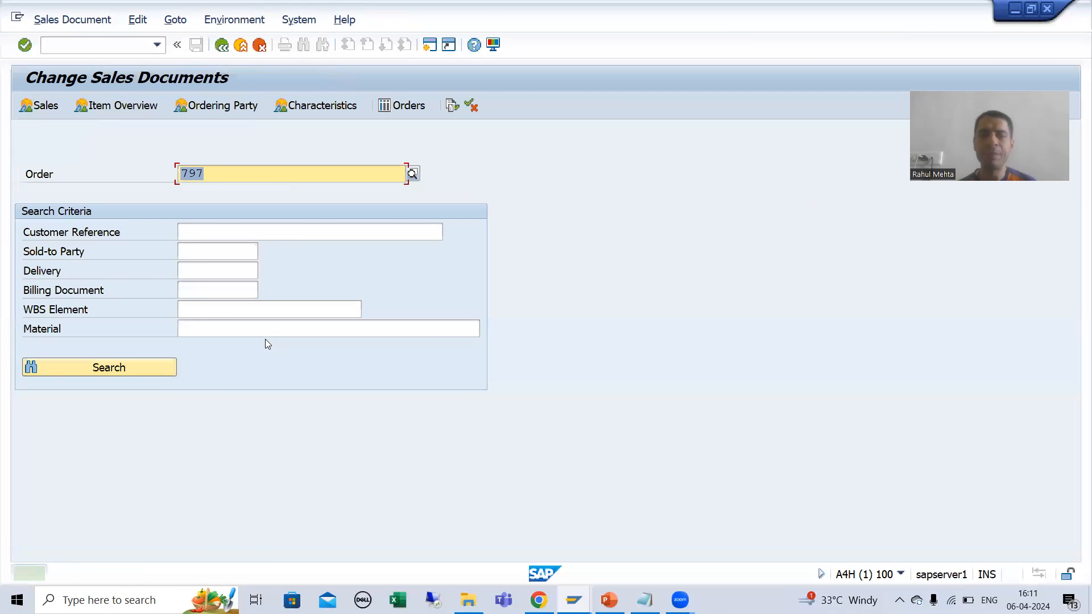
# Step: Reopen the same sales order and open the texts of item 20
pyautogui.click(233, 165)
pyautogui.press('Return')
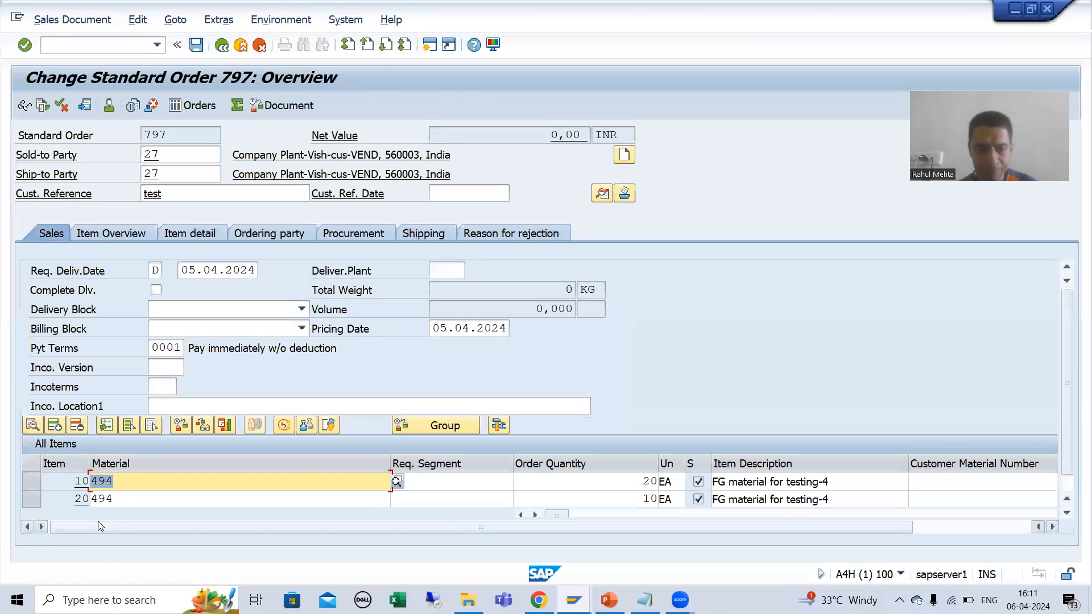
pyautogui.doubleClick(78, 500)
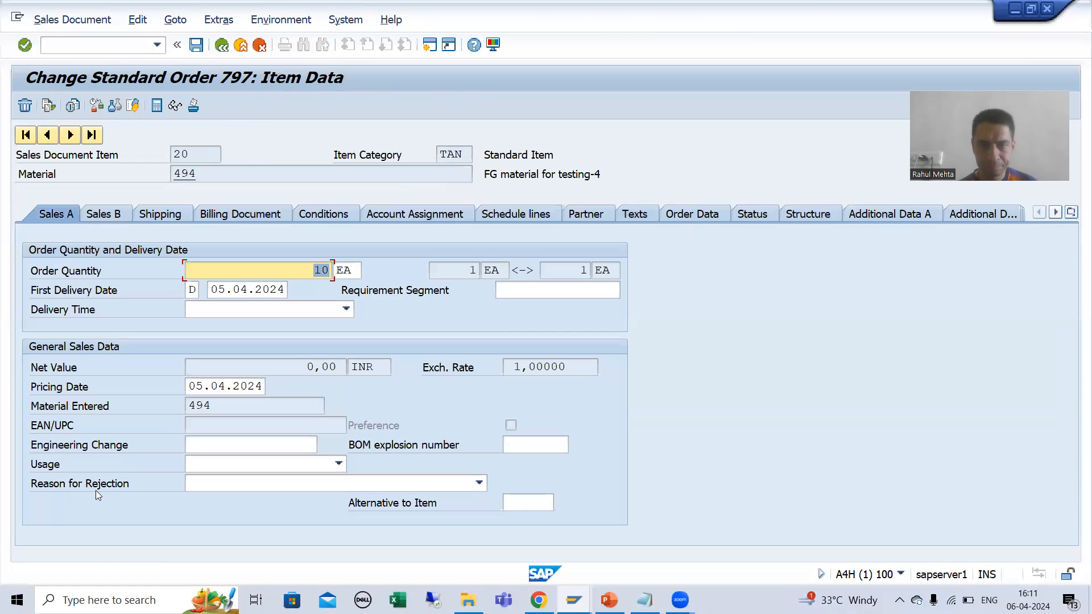
pyautogui.click(635, 215)
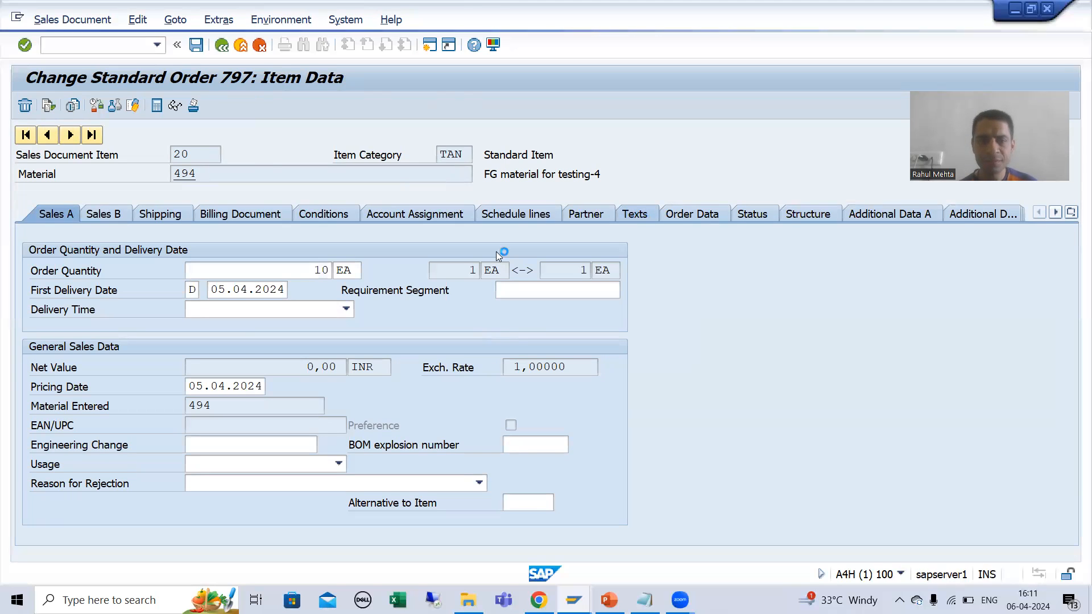
# Step: Paste the copied line into item 20's Material Sales Text and change it to "This is the Order Item Text 20."
pyautogui.hotkey('ctrl', 'v')
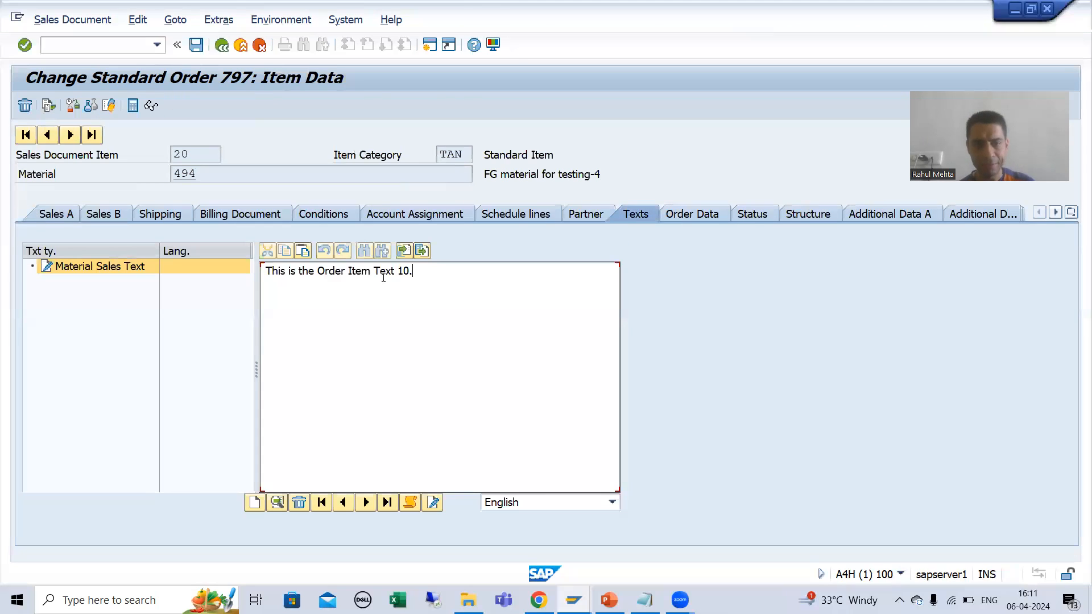
pyautogui.press('BackSpace')
pyautogui.write('2')
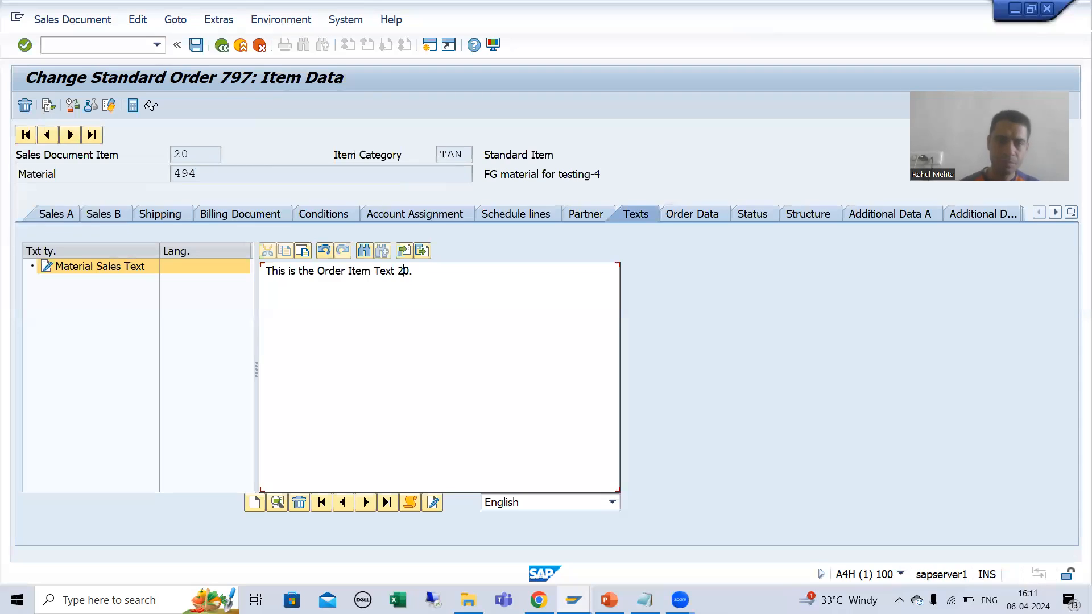
# Step: Copy the line "This is the Order Item Text 20." onto four new lines of item 20's text and save the order as incomplete
pyautogui.moveTo(427, 274); pyautogui.dragTo(236, 273)
pyautogui.hotkey('ctrl', 'c')
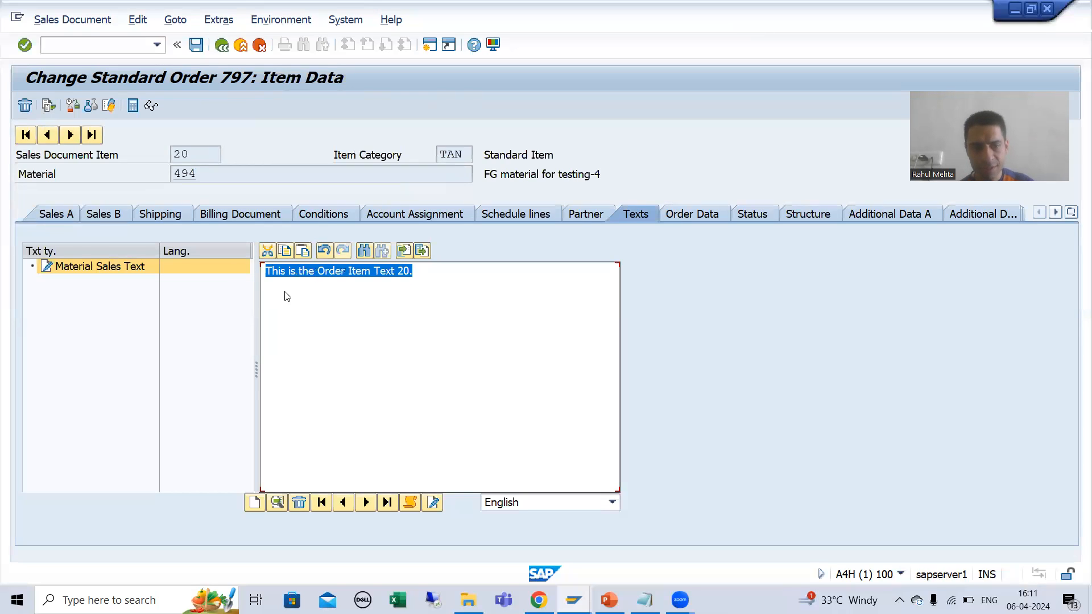
pyautogui.click(319, 294)
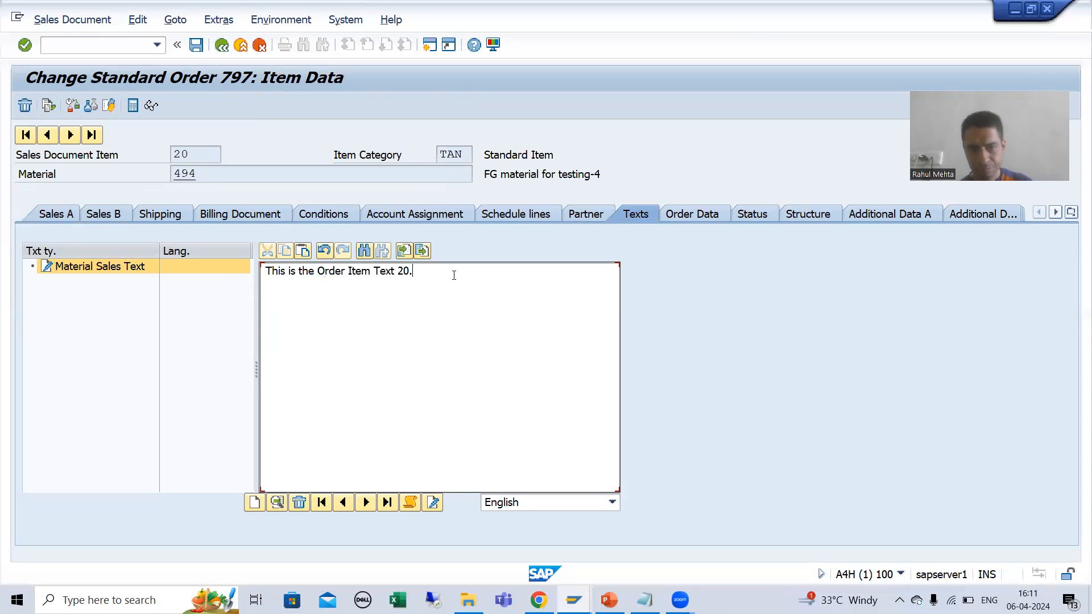
pyautogui.hotkey('ctrl', 'v')
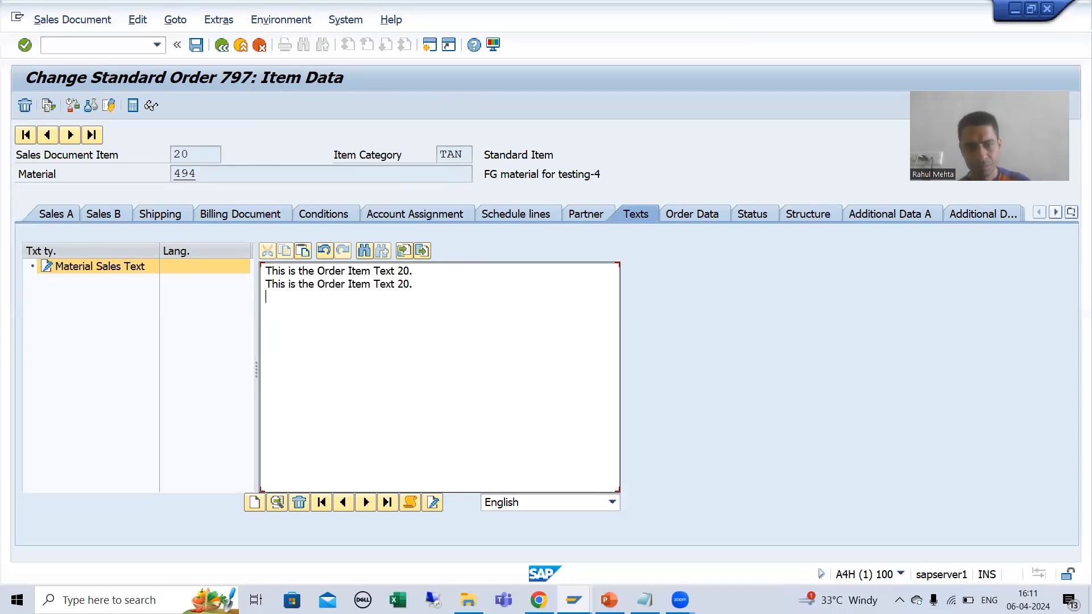
pyautogui.hotkey('ctrl', 'v')
pyautogui.hotkey('ctrl', 'v')
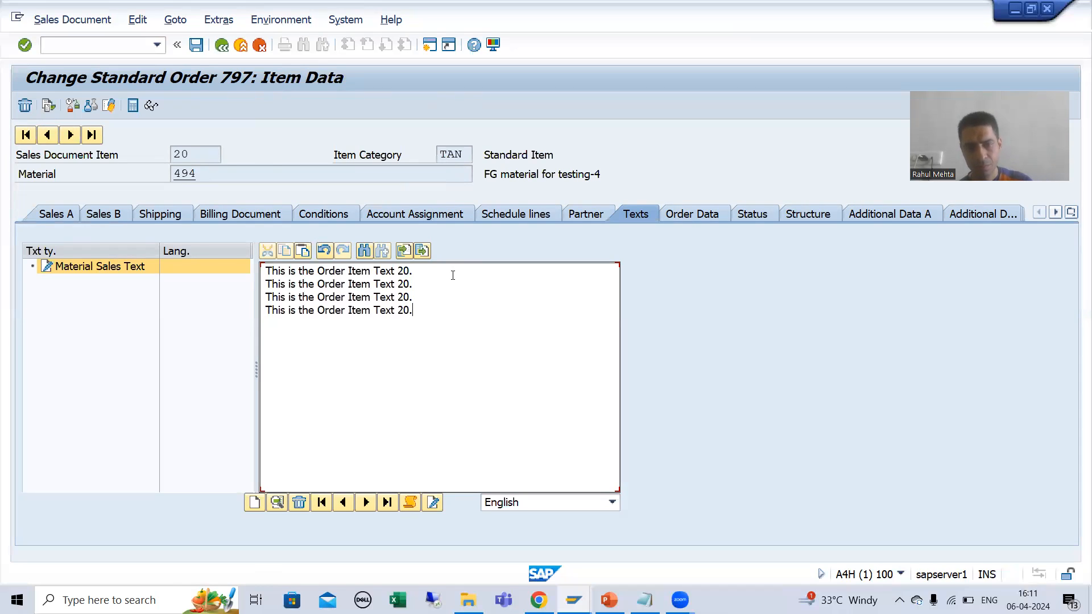
pyautogui.hotkey('ctrl', 'v')
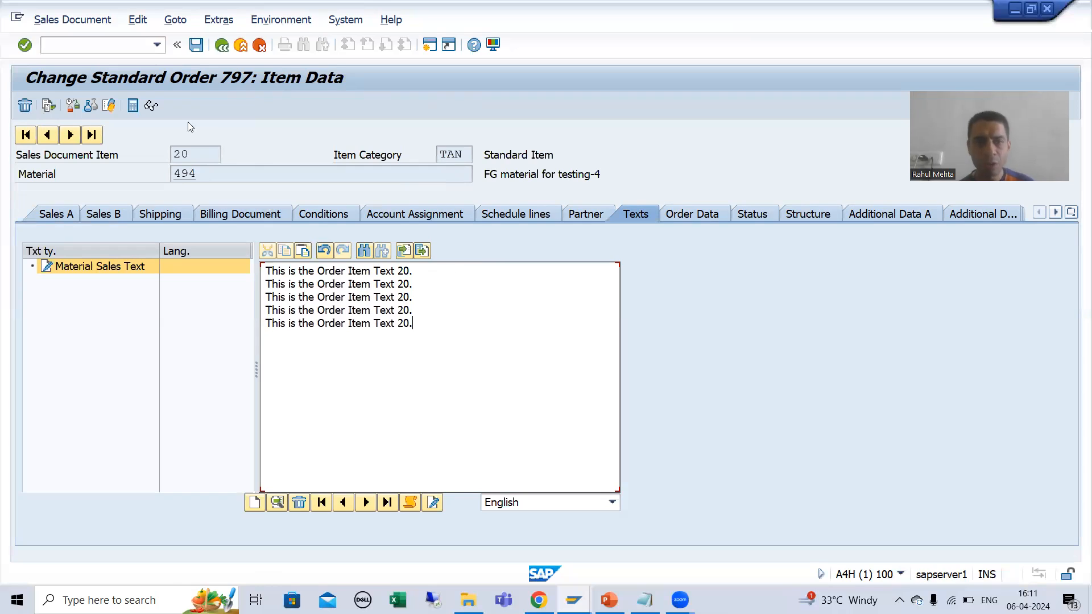
pyautogui.click(196, 45)
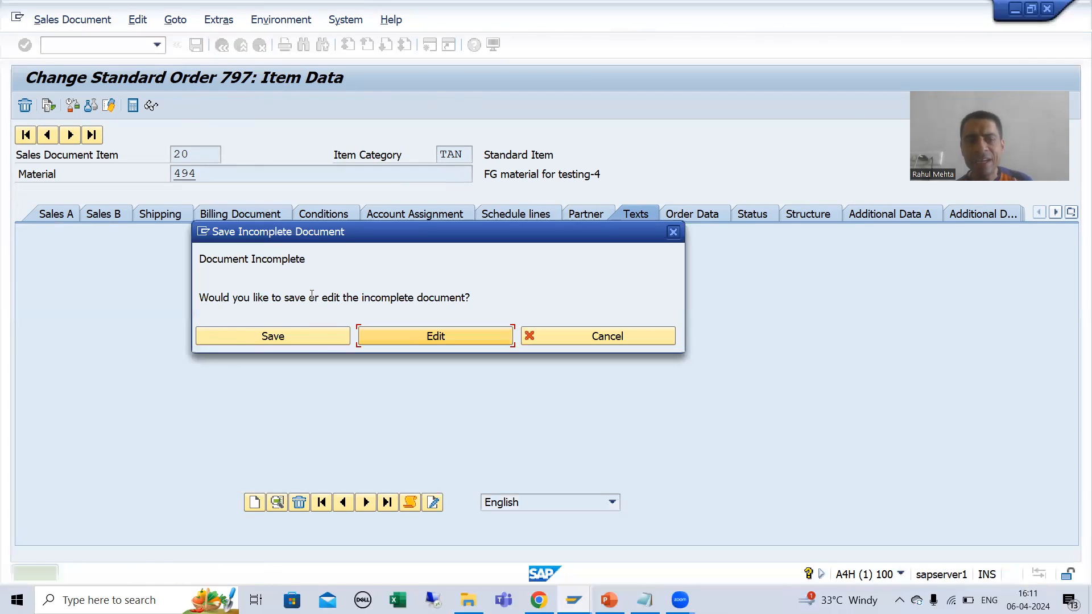
pyautogui.click(305, 341)
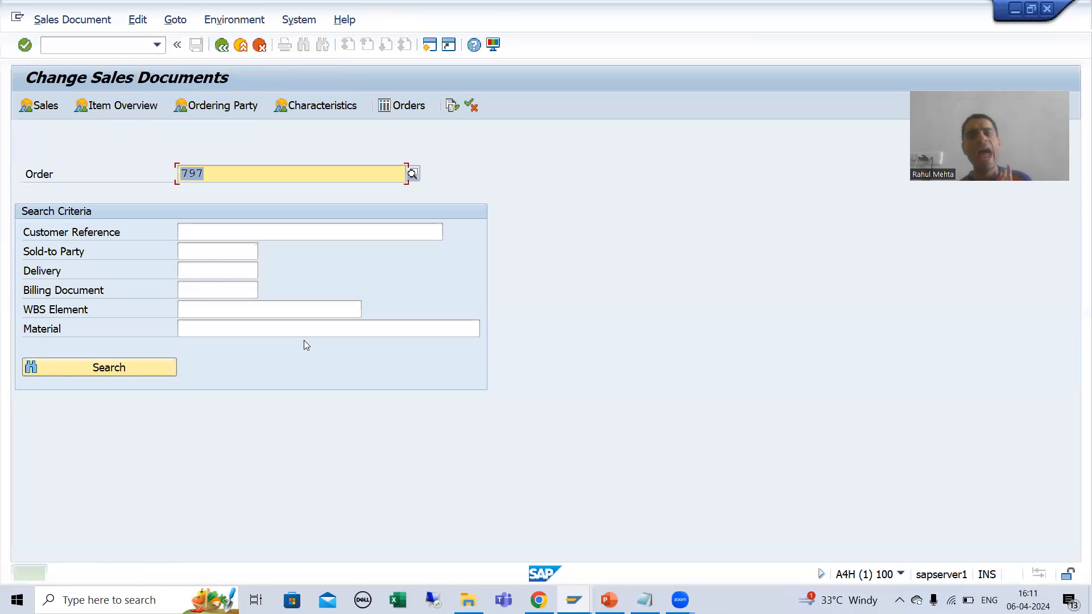
# Step: Open the ABAP Dictionary in a new session and display the database table VBAK
pyautogui.click(255, 182)
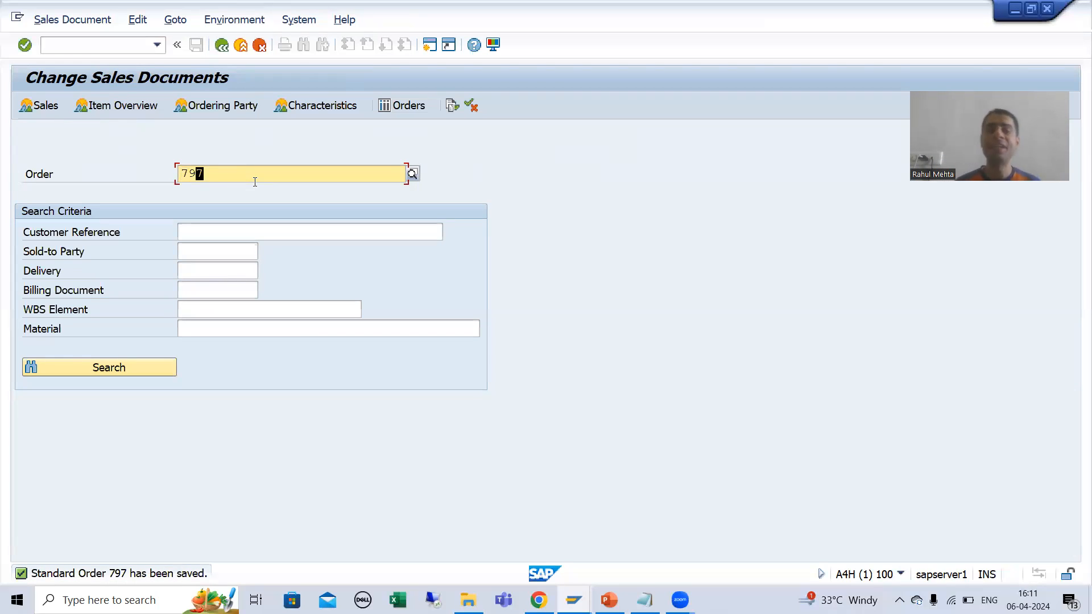
pyautogui.click(113, 42)
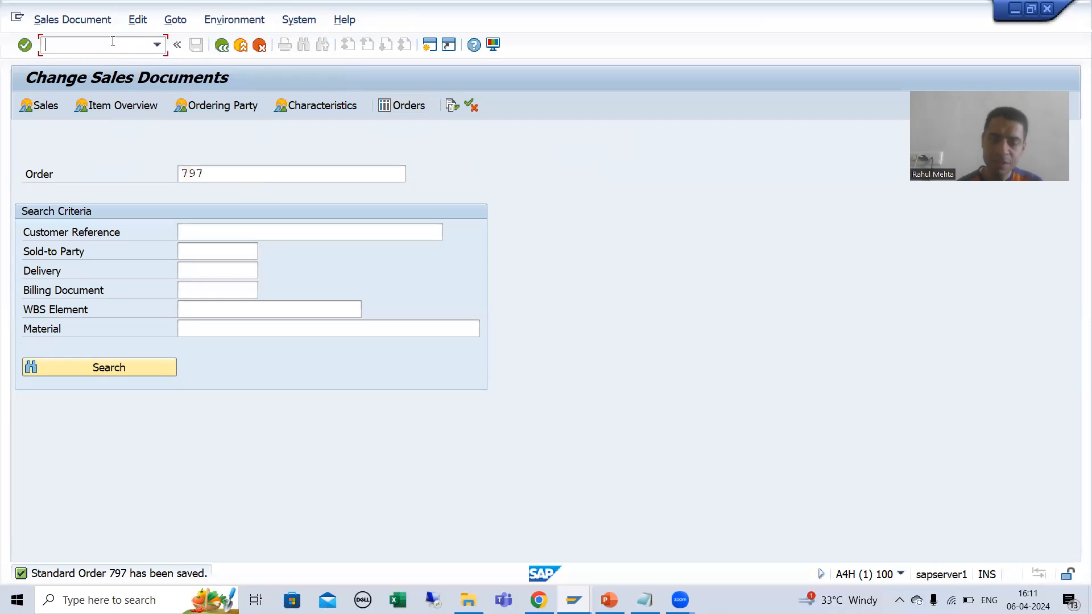
pyautogui.write('/nva02')
pyautogui.press('Return')
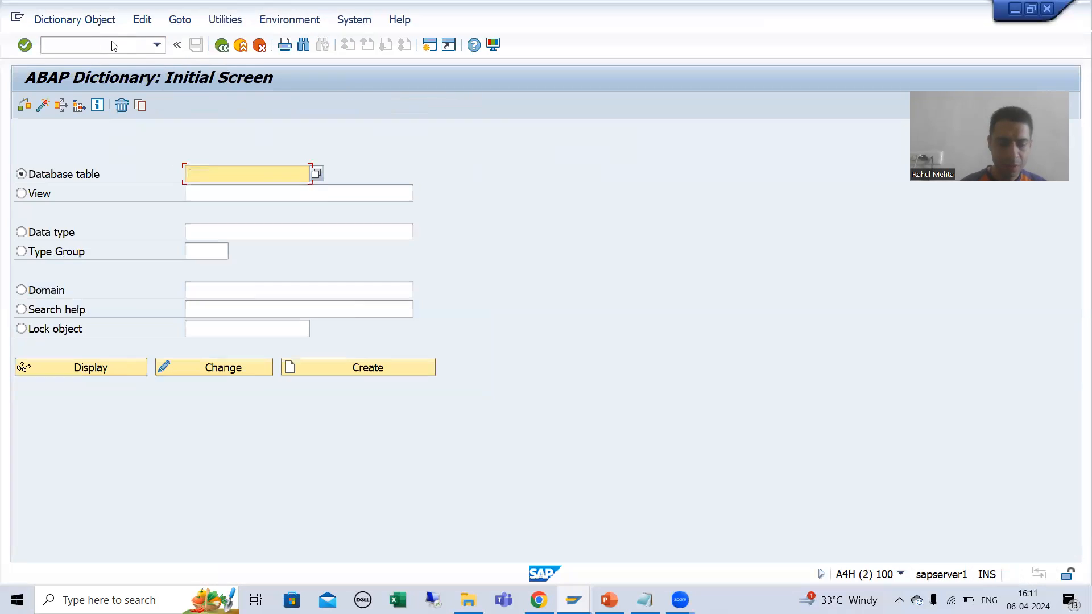
pyautogui.write('vbak')
pyautogui.press('Return')
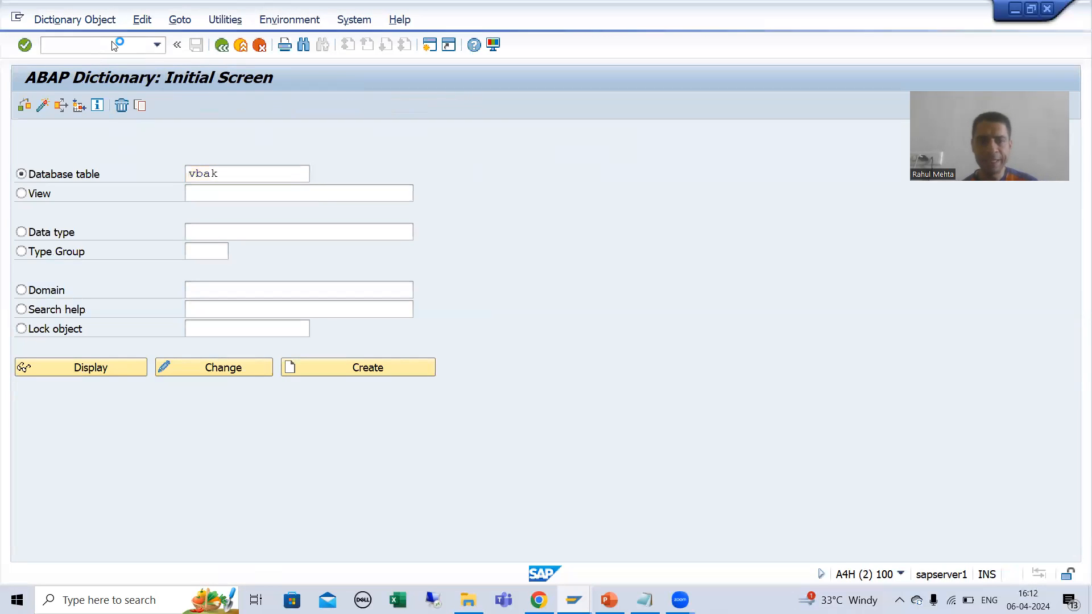
pyautogui.click(100, 372)
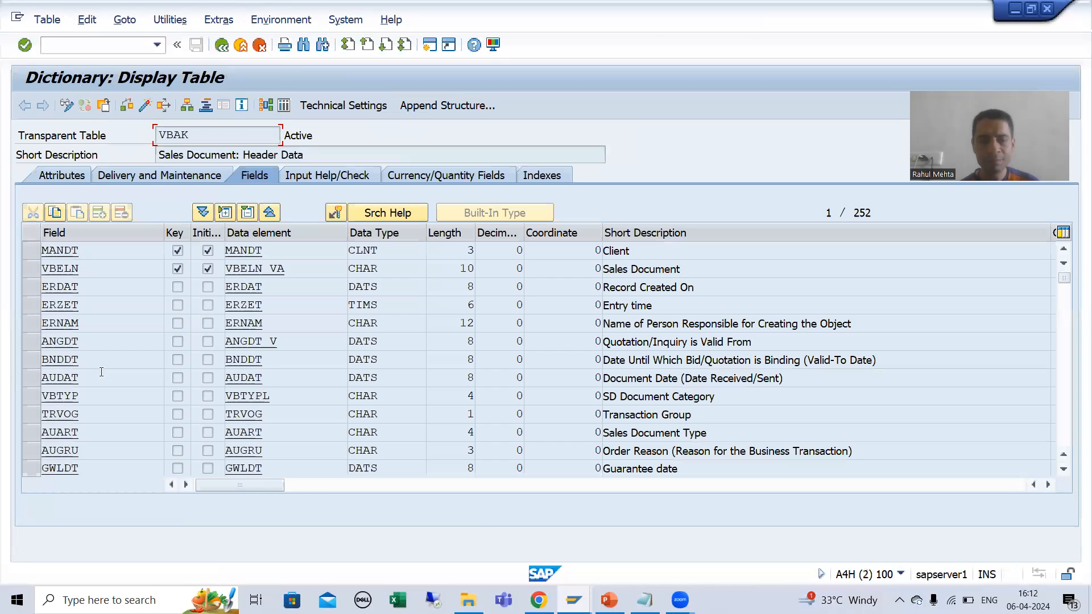
# Step: Search the VBAK field list for "text" and step through all the matches
pyautogui.hotkey('ctrl', 'f')
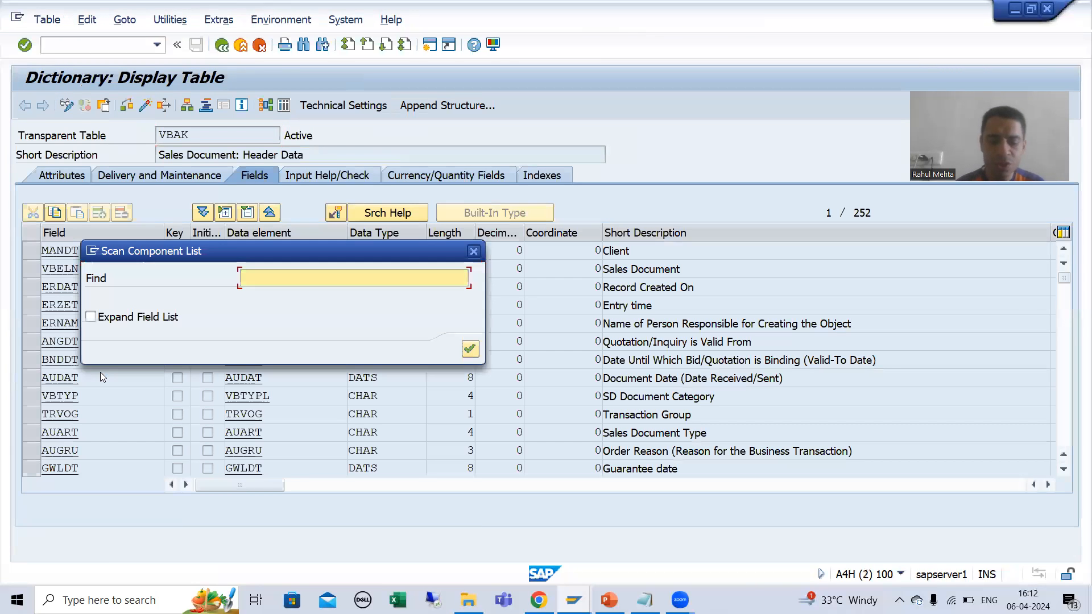
pyautogui.write('header')
pyautogui.press('BackSpace')
pyautogui.press('BackSpace')
pyautogui.press('BackSpace')
pyautogui.press('BackSpace')
pyautogui.press('BackSpace')
pyautogui.press('BackSpace')
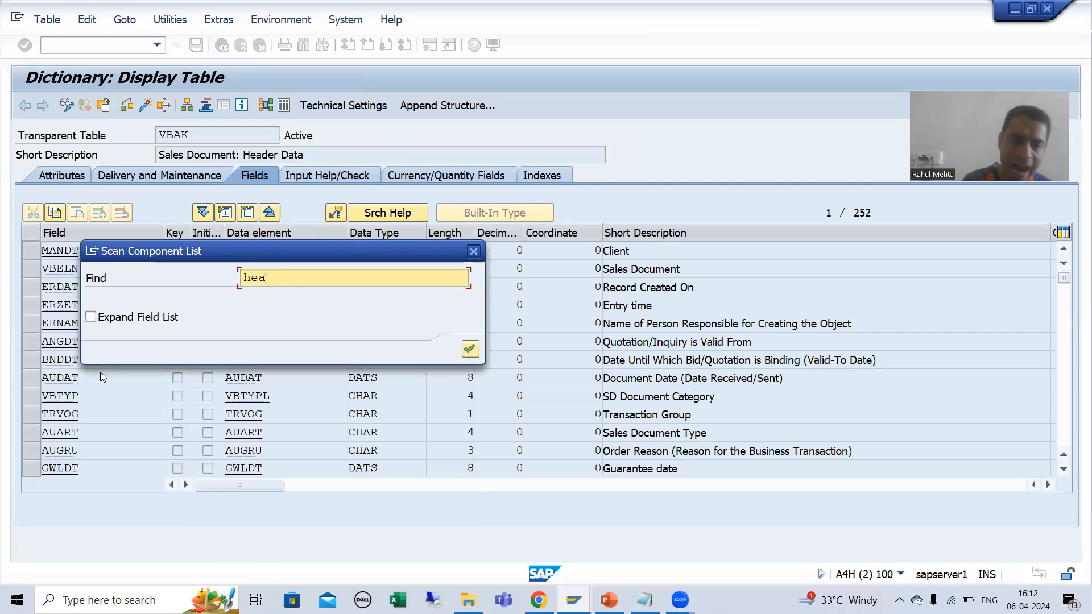
pyautogui.write('text')
pyautogui.press('Return')
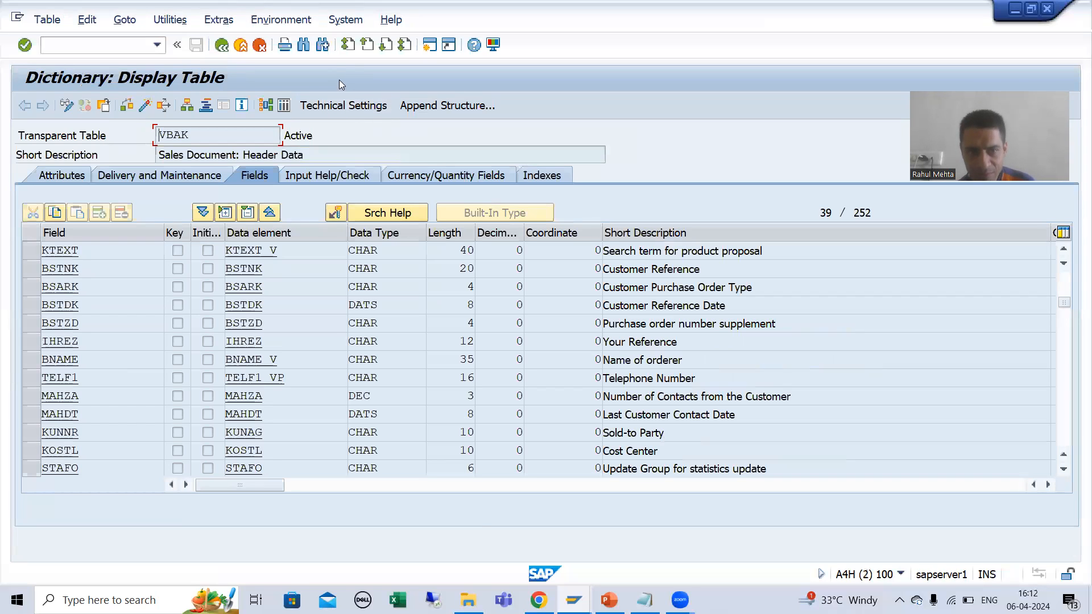
pyautogui.hotkey('ctrl', 'g')
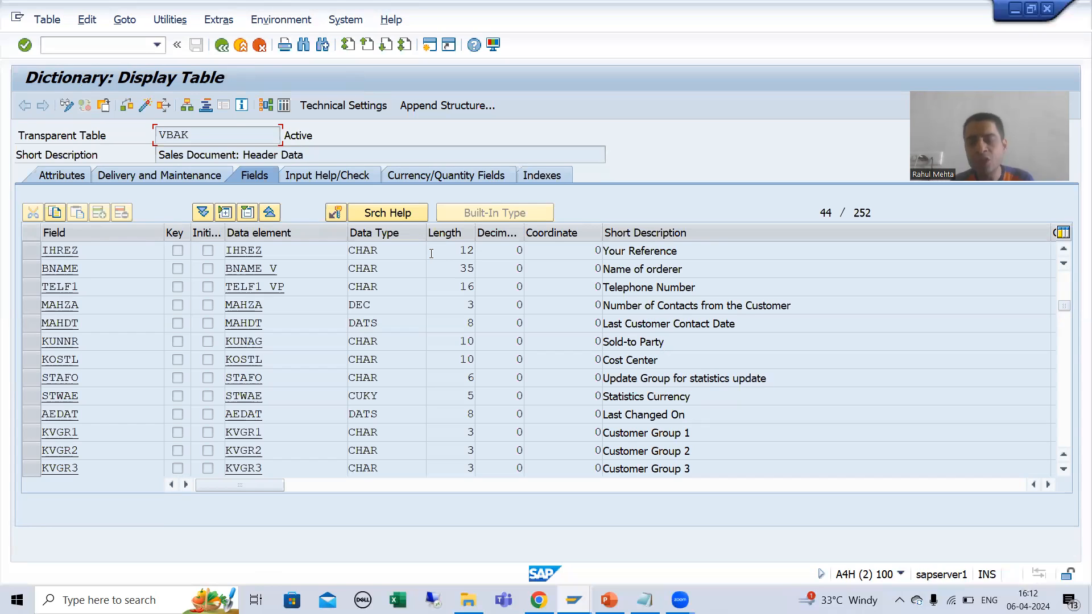
pyautogui.hotkey('ctrl', 'g')
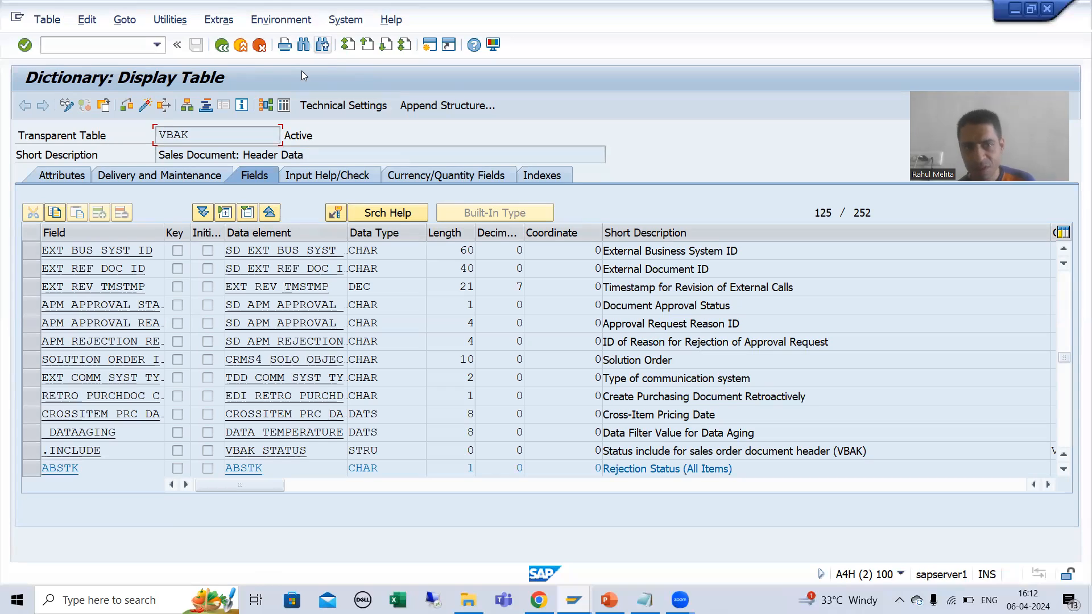
pyautogui.hotkey('ctrl', 'g')
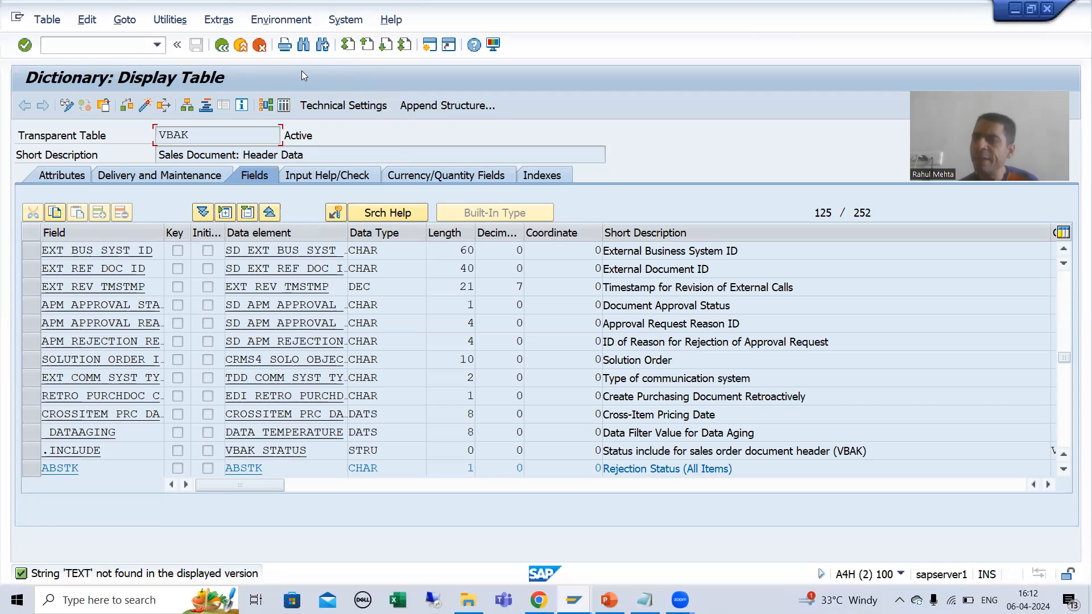
# Step: Return to the dictionary's initial screen and display the database table VBAP
pyautogui.click(222, 45)
pyautogui.click(229, 181)
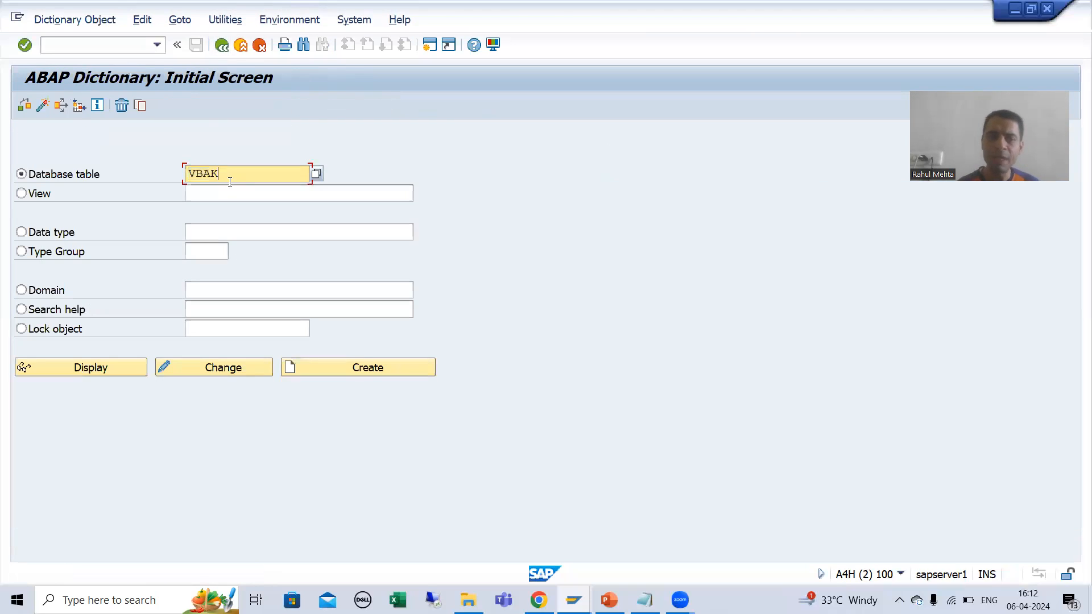
pyautogui.press('BackSpace')
pyautogui.write('P')
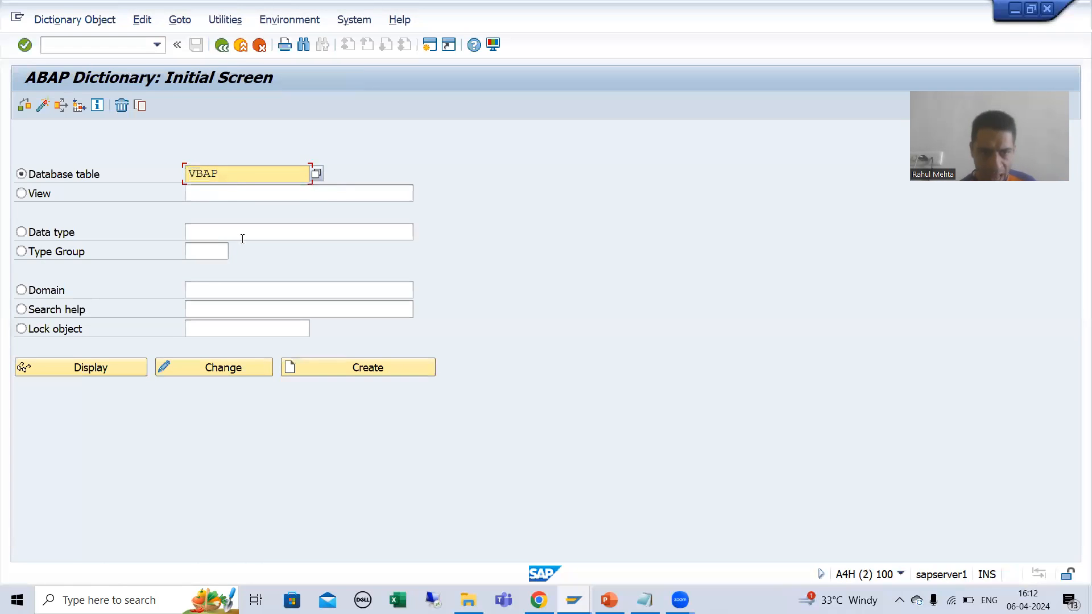
pyautogui.click(139, 364)
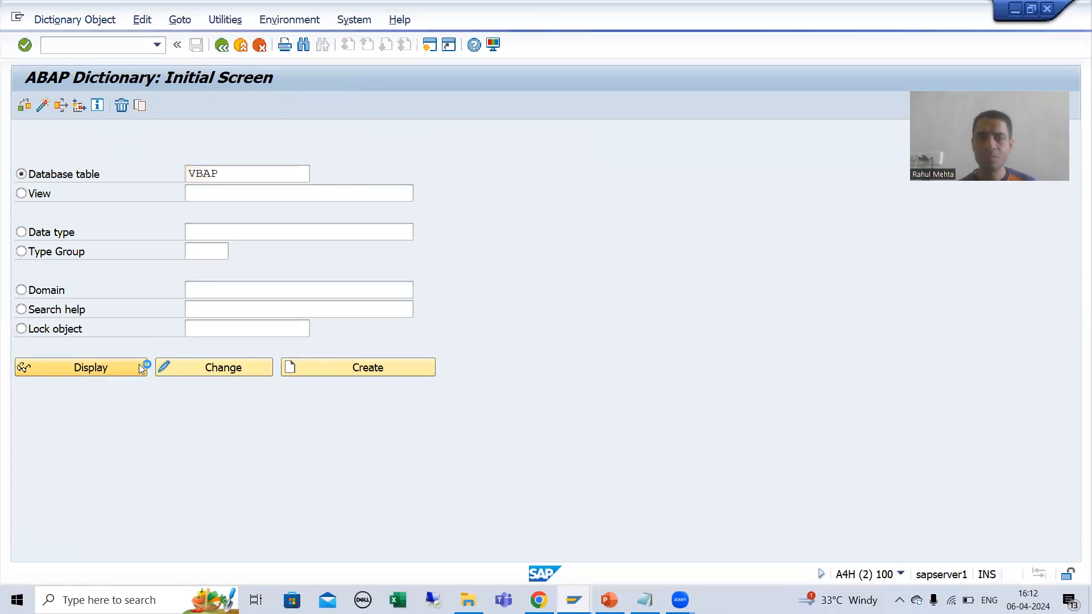
# Step: Search the VBAP field list for "text" and step through all the matches
pyautogui.hotkey('ctrl', 'f')
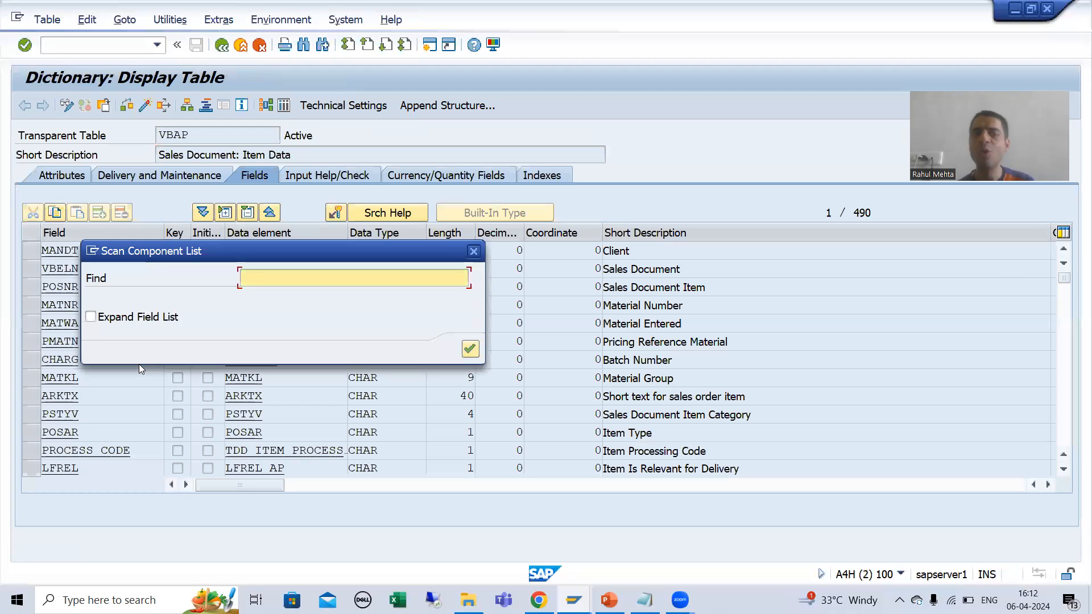
pyautogui.write('text')
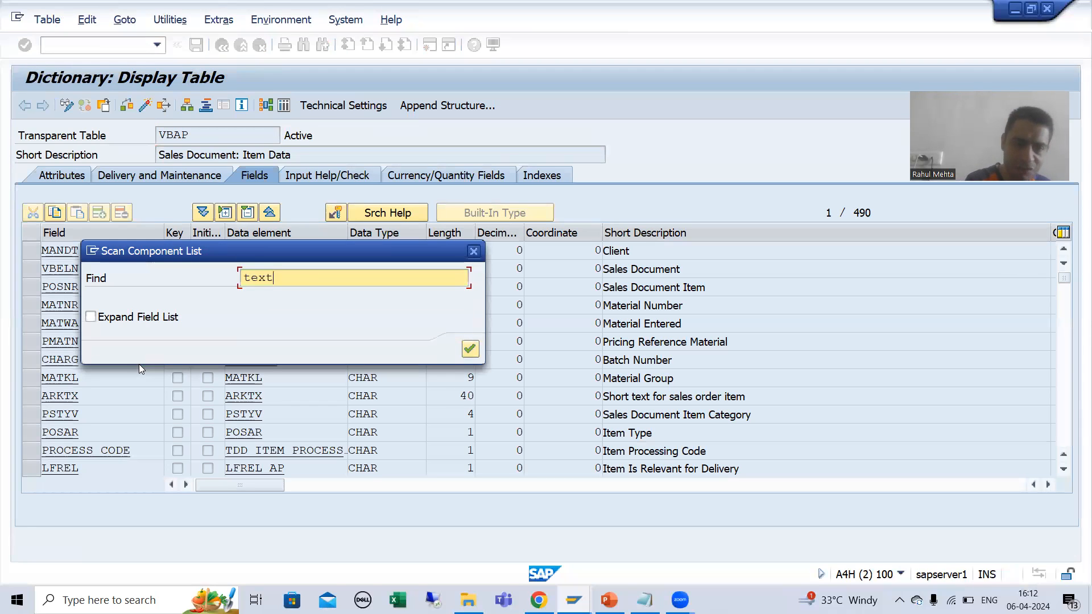
pyautogui.press('Return')
pyautogui.click(634, 256)
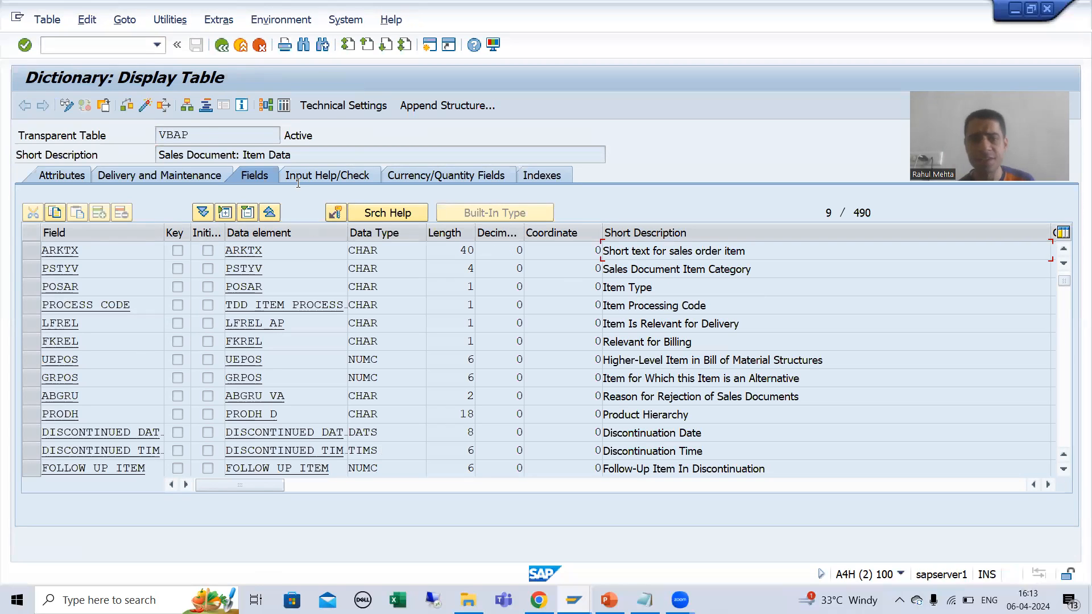
pyautogui.click(322, 45)
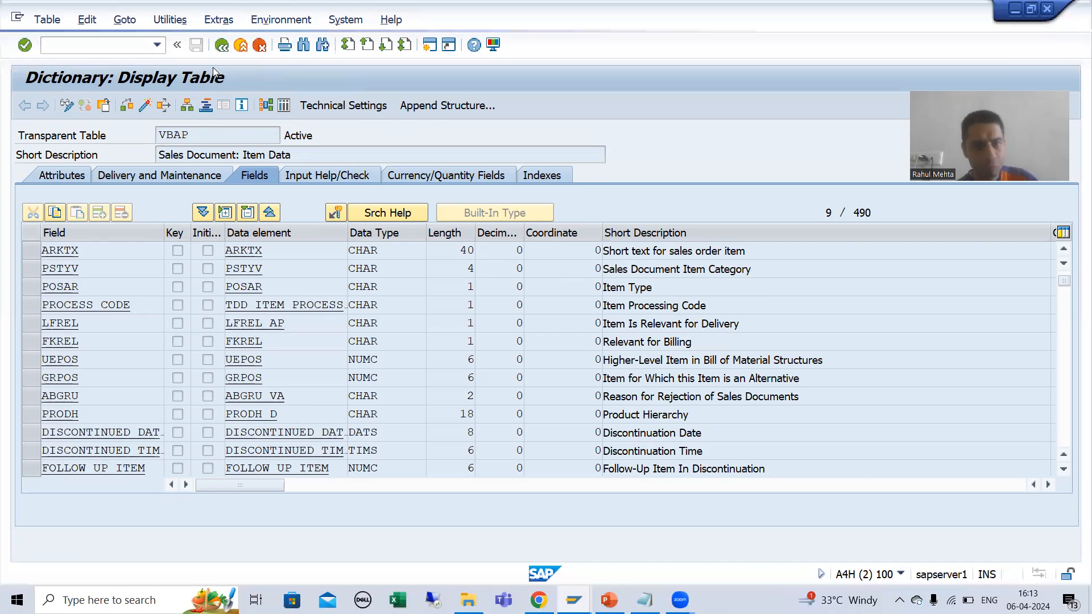
pyautogui.hotkey('ctrl', 'g')
pyautogui.hotkey('ctrl', 'g')
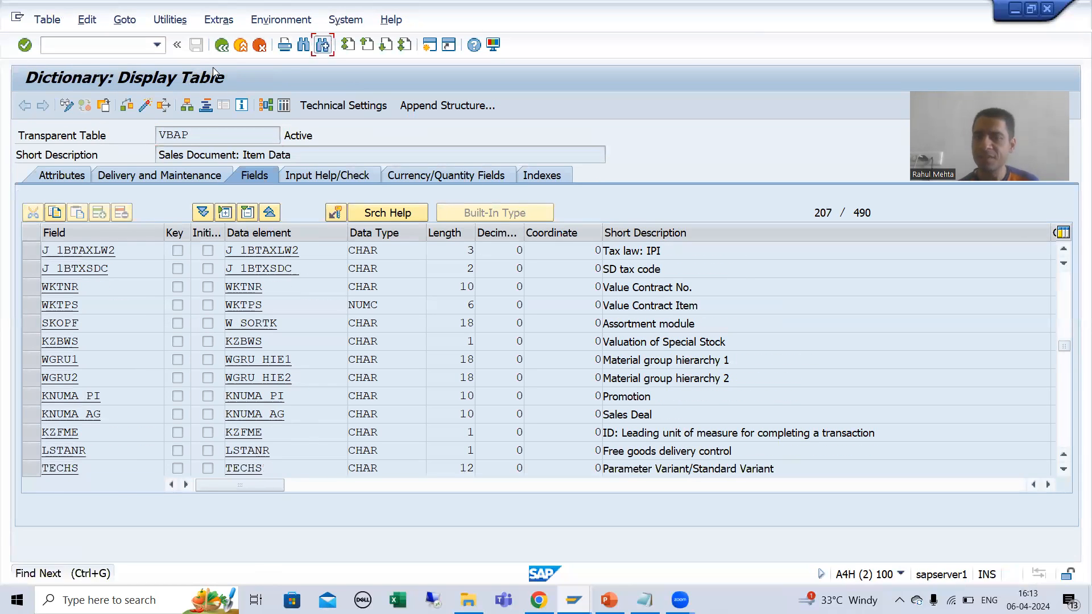
pyautogui.hotkey('ctrl', 'g')
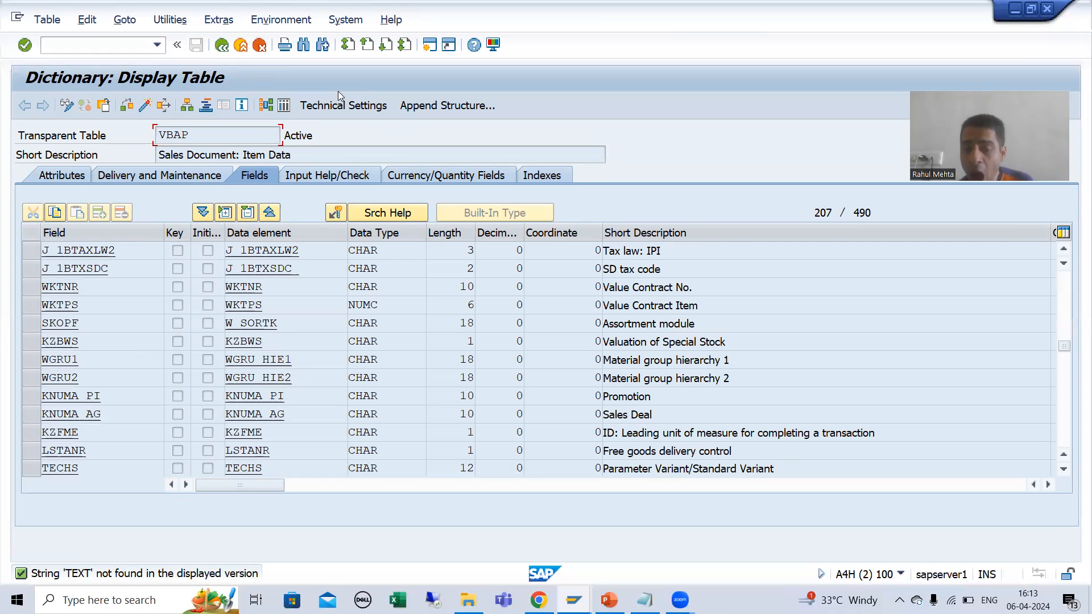
# Step: Switch back to the Change Sales Documents session and open the same sales order's overview
pyautogui.moveTo(573, 600)
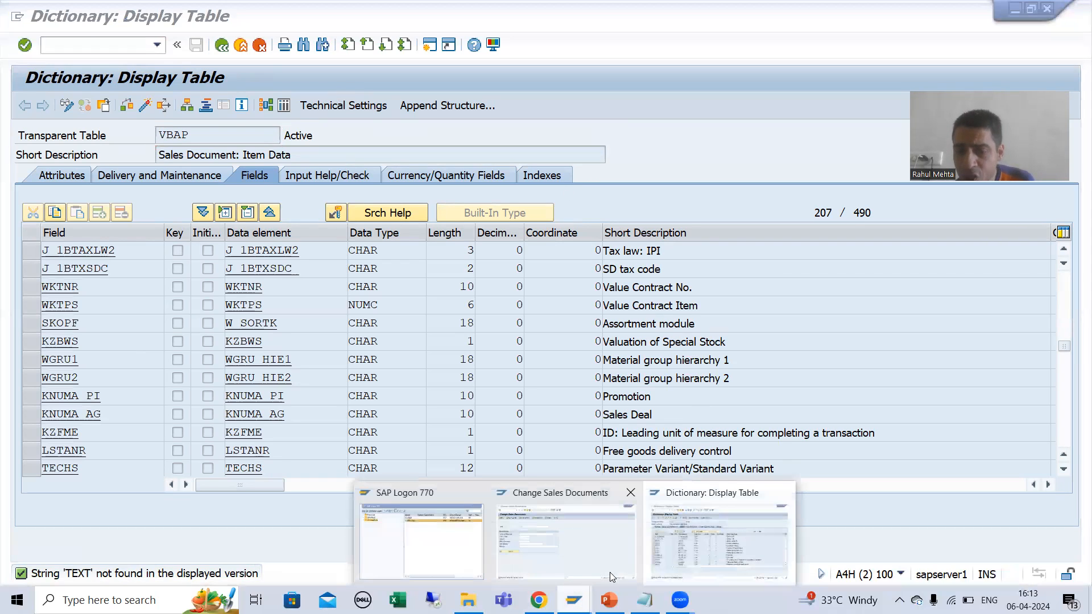
pyautogui.click(590, 550)
pyautogui.press('Return')
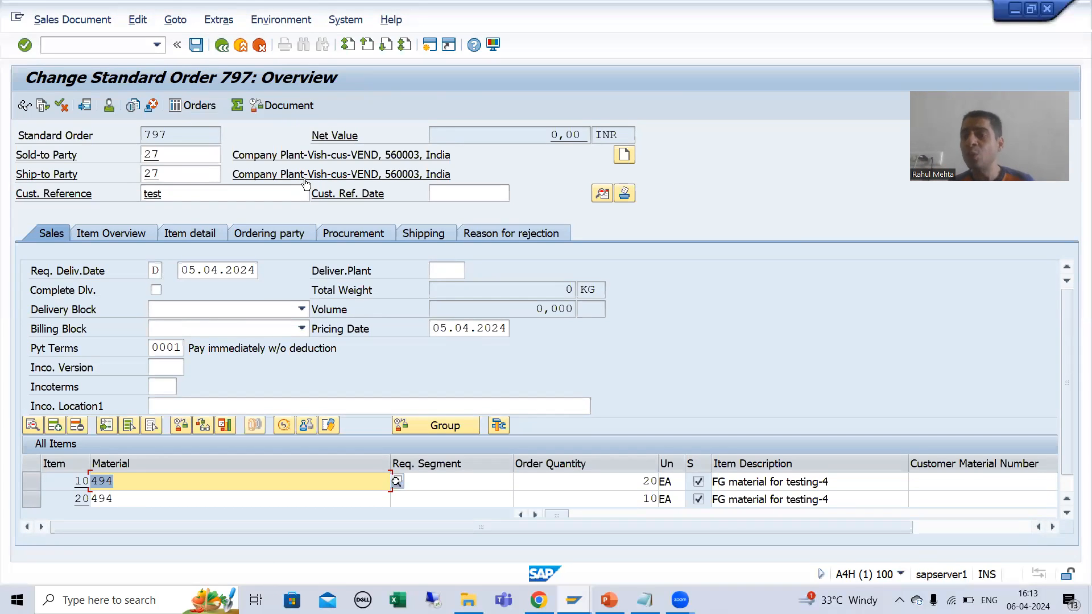
# Step: Open the ABAP Dictionary in another new session, display table MAKT and highlight its material description field MAKTX
pyautogui.click(92, 47)
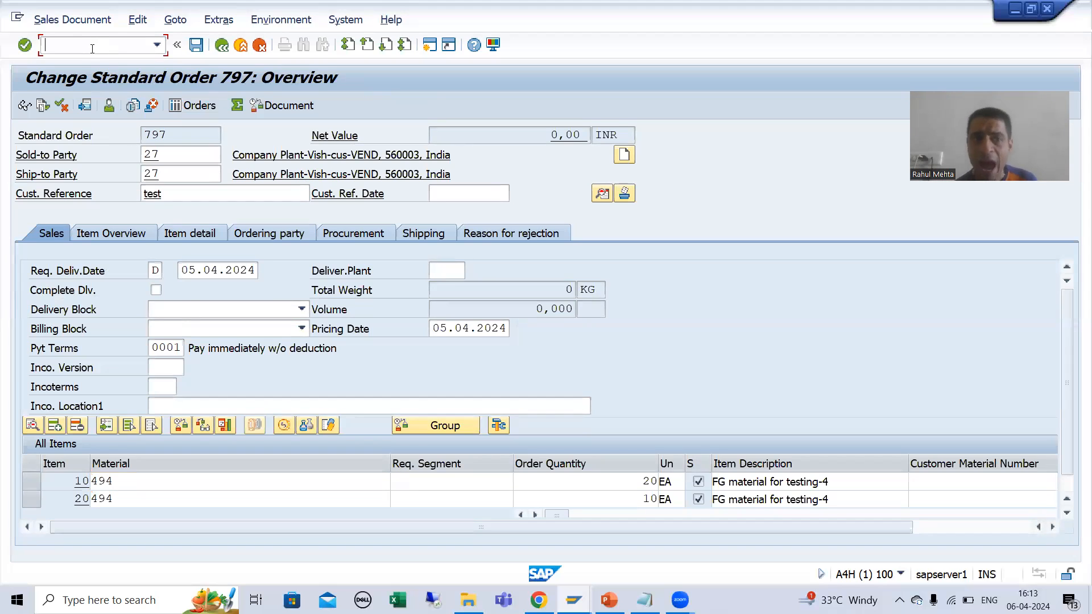
pyautogui.write('/ose11')
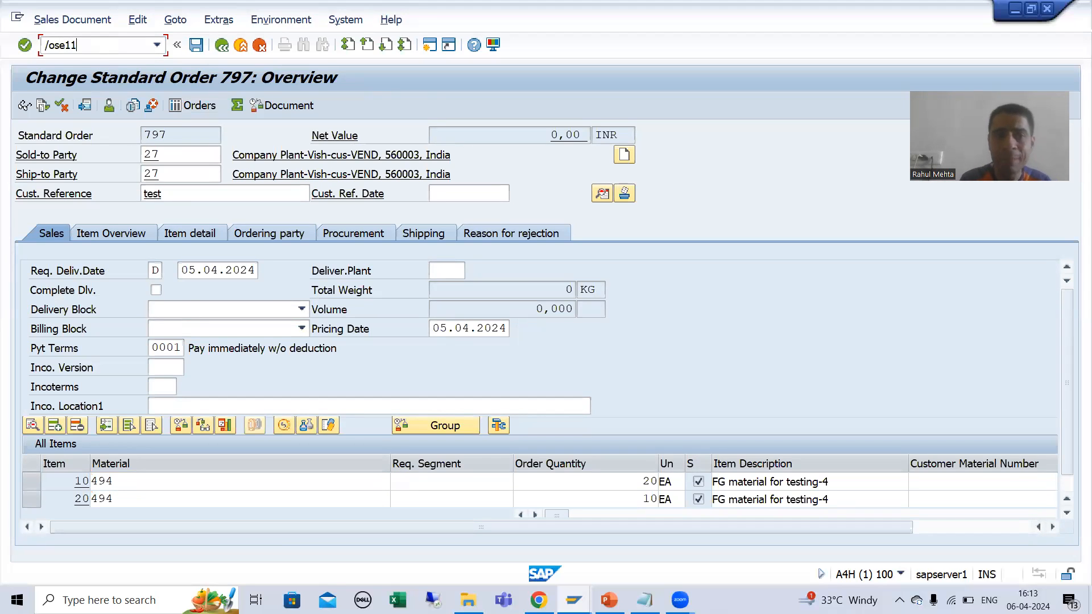
pyautogui.press('Return')
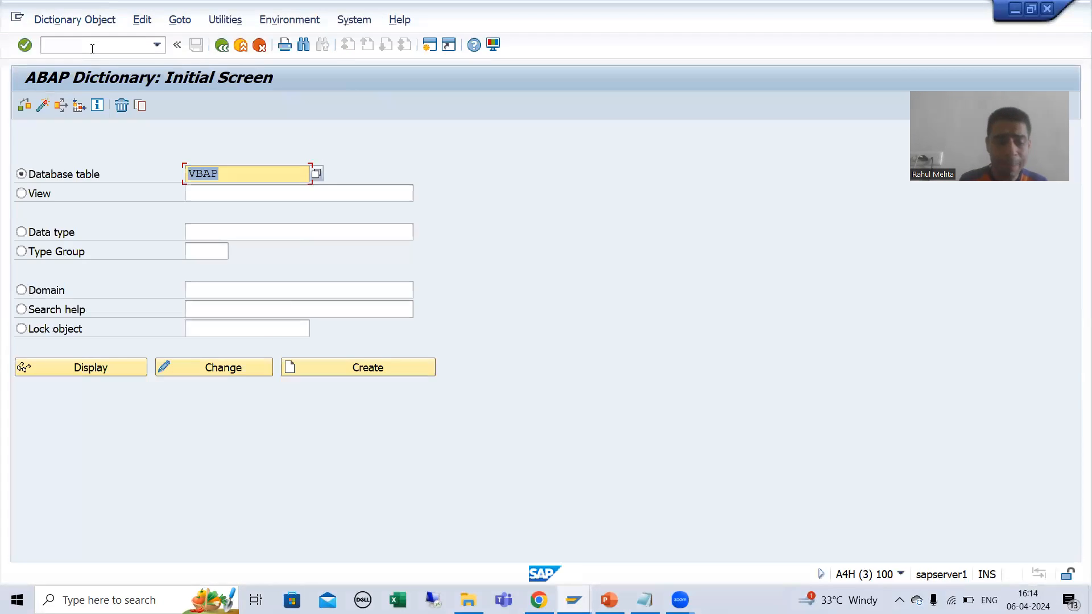
pyautogui.write('MAKT')
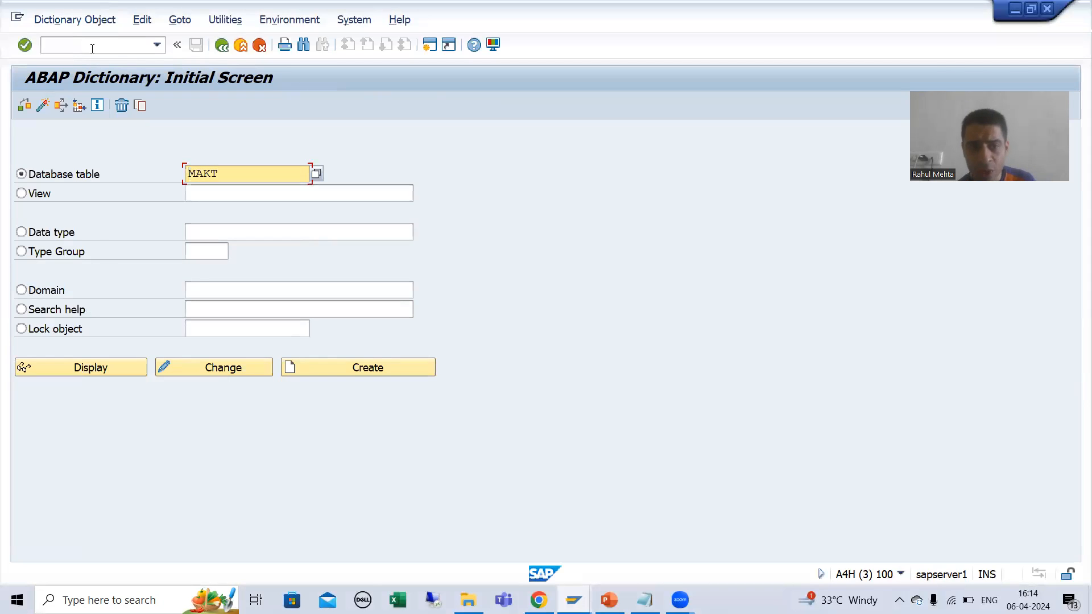
pyautogui.click(92, 375)
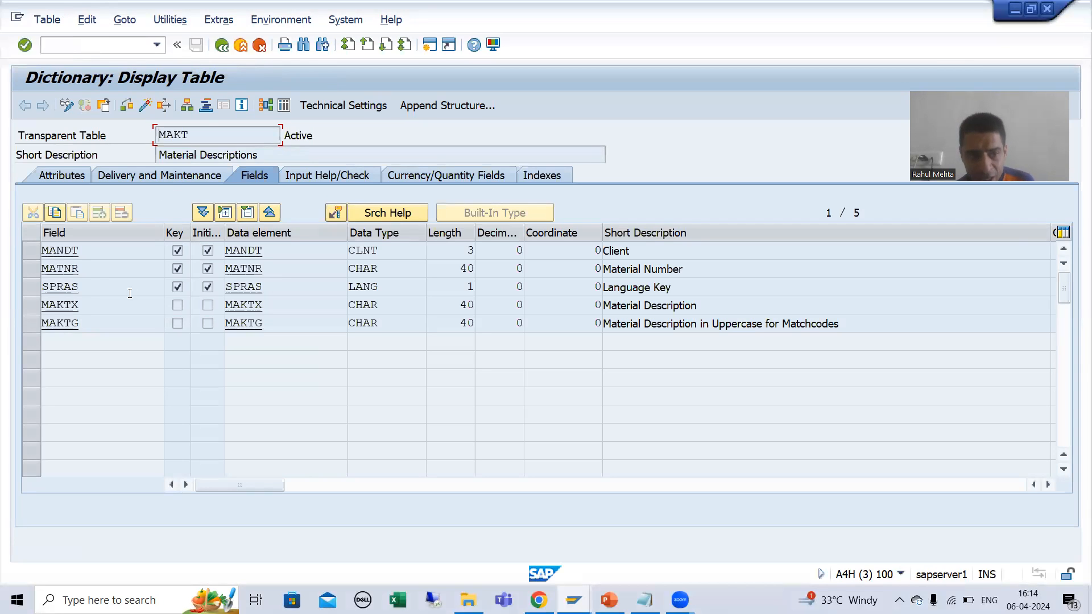
pyautogui.click(33, 306)
pyautogui.click(693, 307)
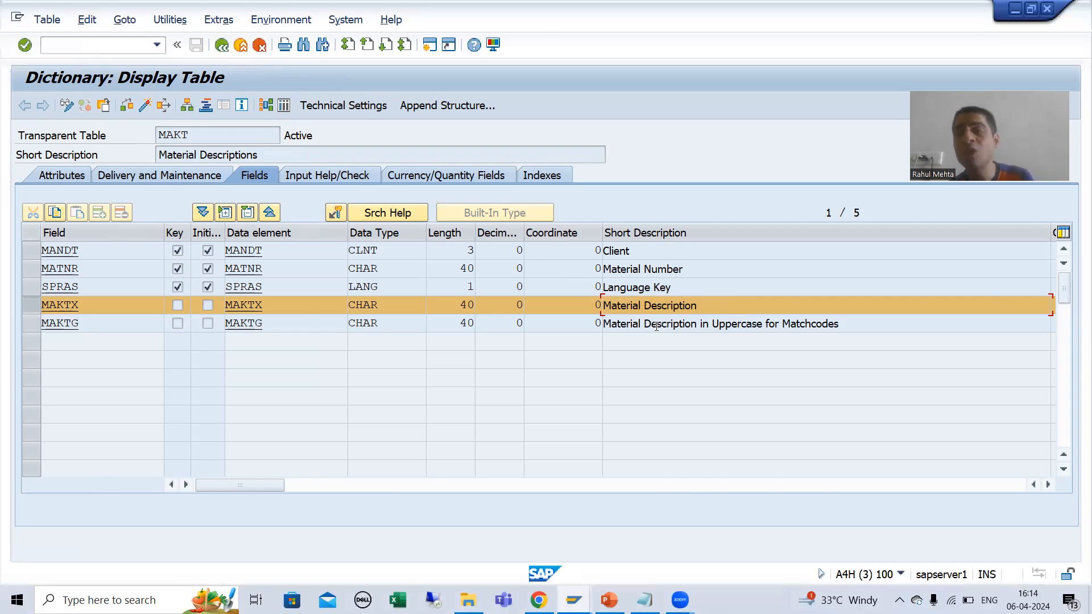
# Step: Switch to the Notepad notes and add the table names STXH and STXL on separate lines below VBAP
pyautogui.hotkey('alt', 'Tab')
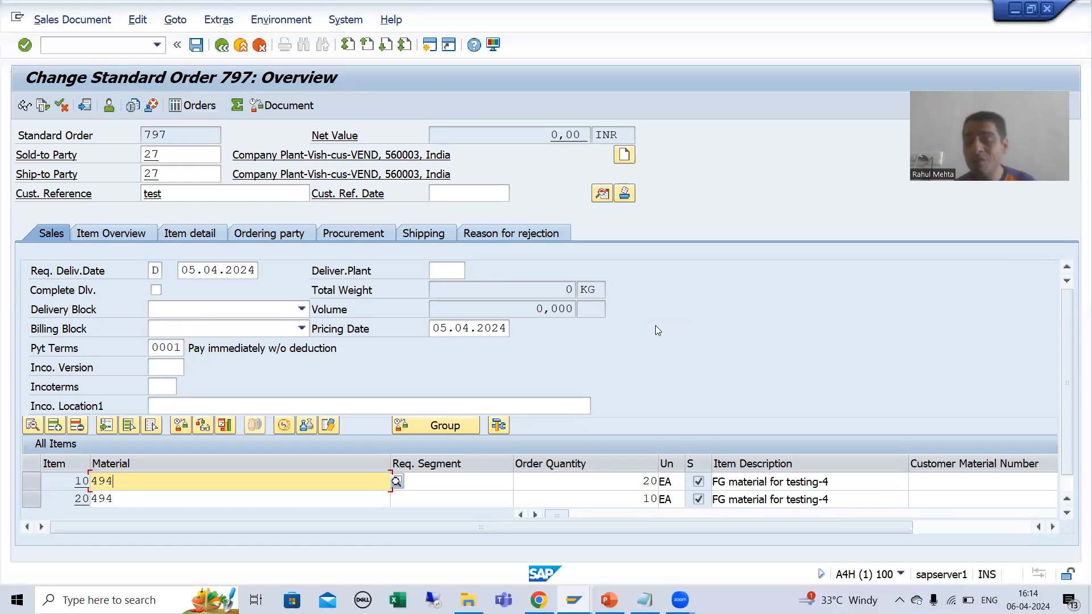
pyautogui.click(644, 600)
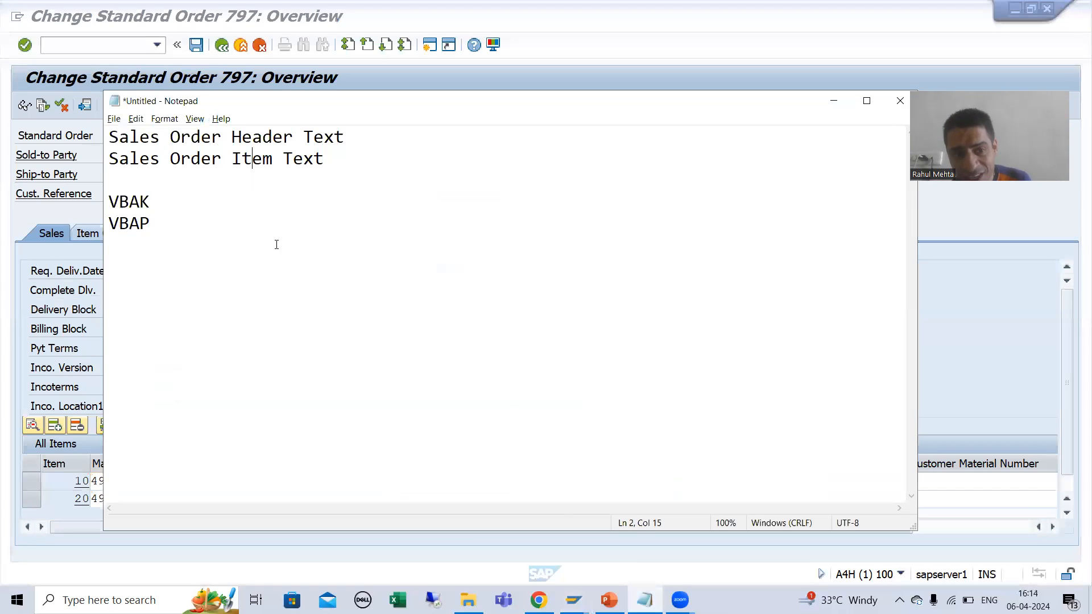
pyautogui.press('Return')
pyautogui.press('Return')
pyautogui.press('Return')
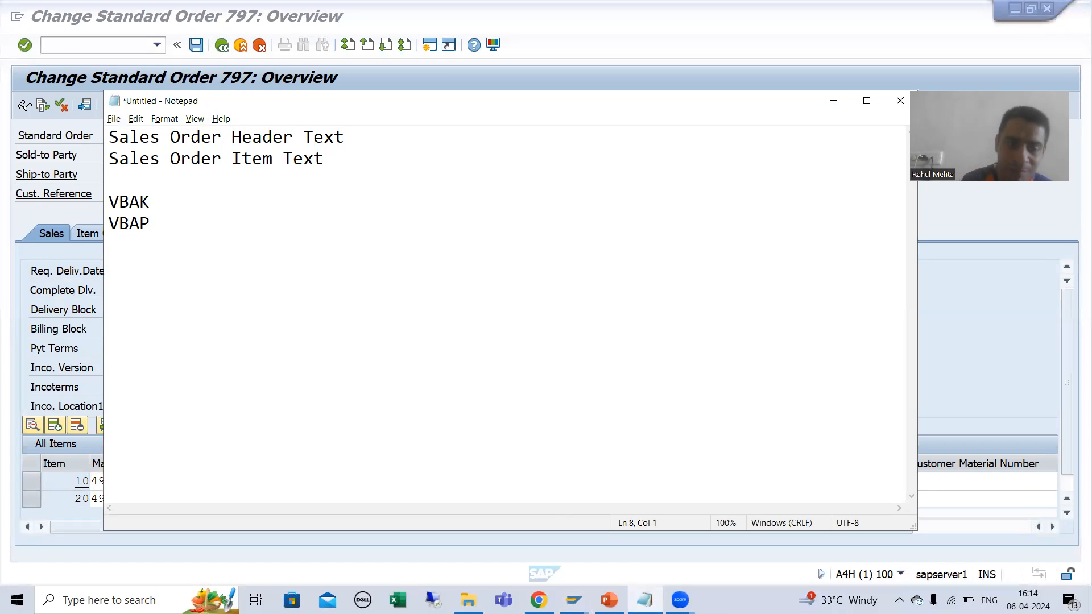
pyautogui.write('STXX')
pyautogui.press('BackSpace')
pyautogui.press('BackSpace')
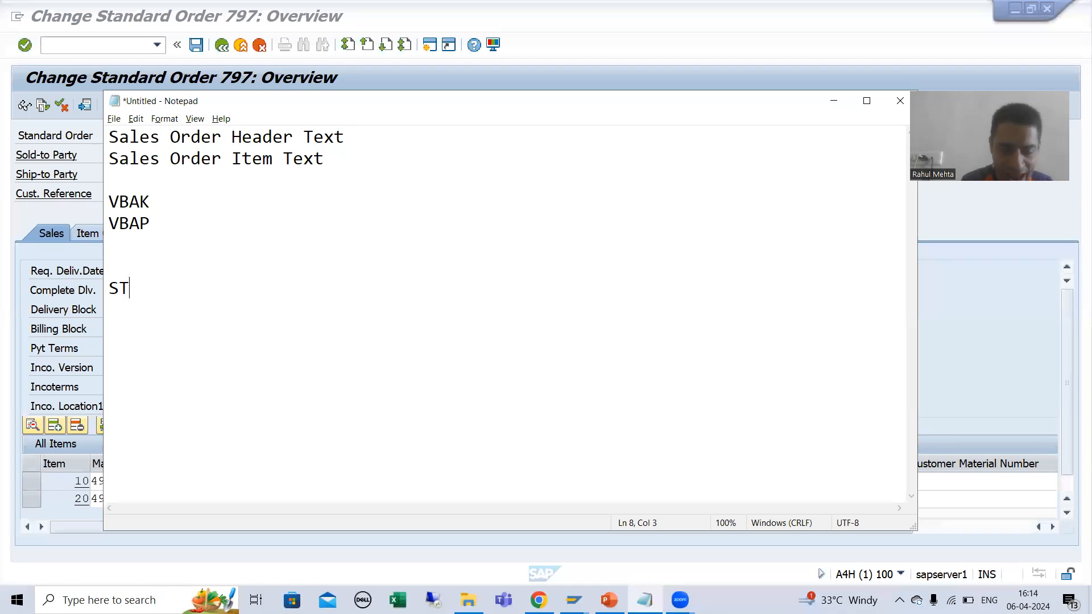
pyautogui.write('XH')
pyautogui.press('Return')
pyautogui.write('STXL')
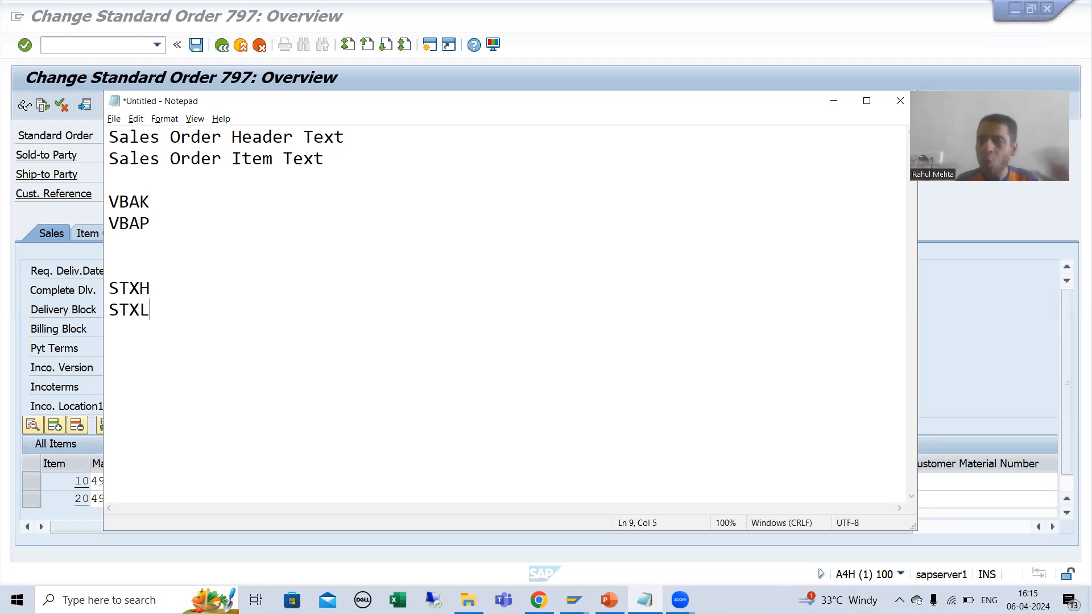
pyautogui.hotkey('alt', 'Tab')
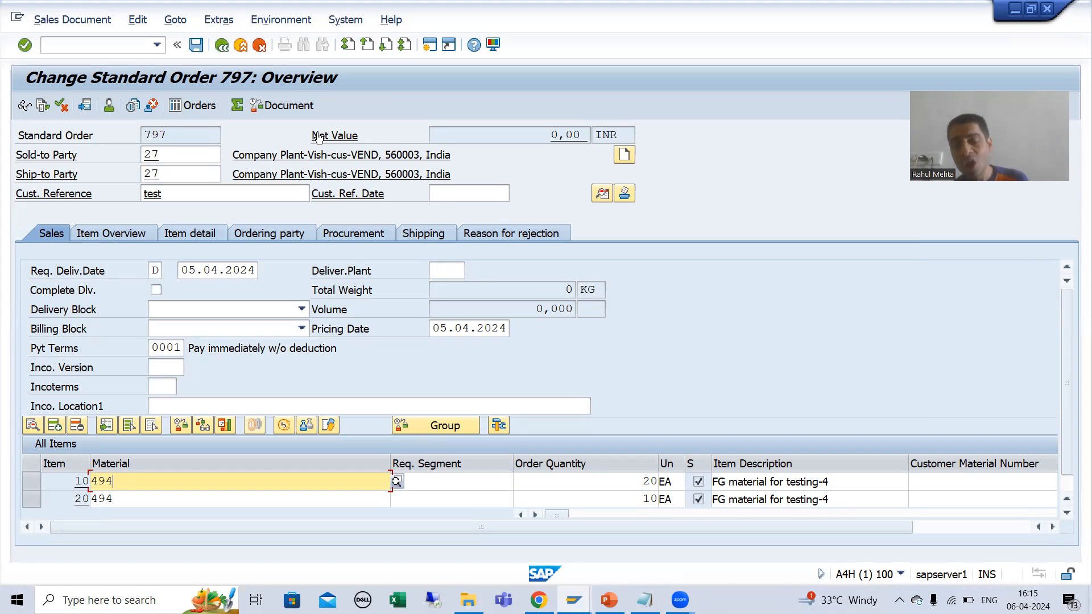
pyautogui.click(644, 600)
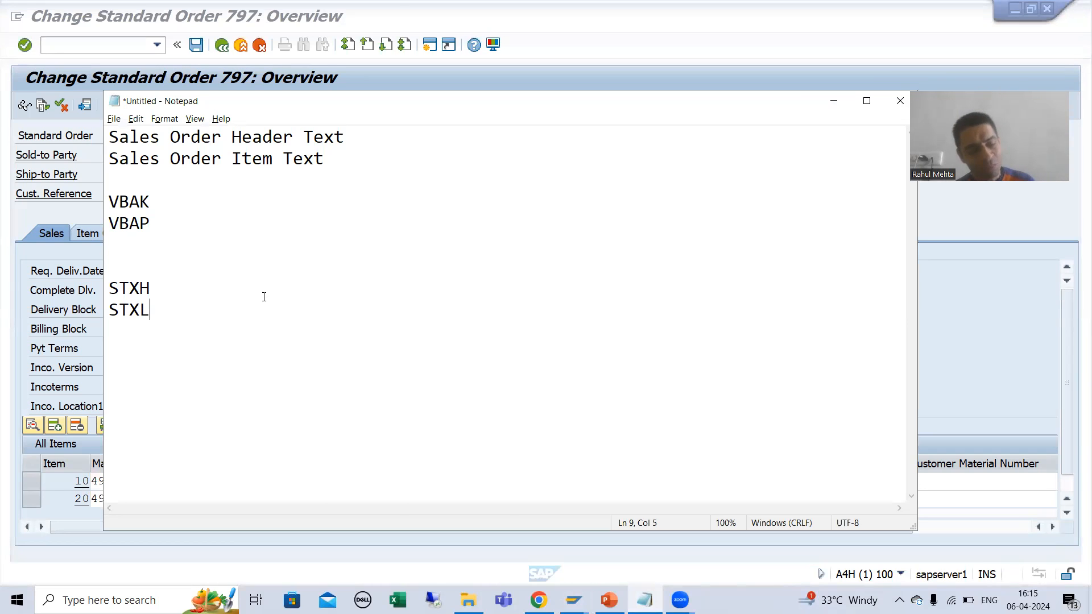
# Step: Switch back to the sales order, display its header texts and open the Form Header text in the full editor, closing the Word window
pyautogui.hotkey('alt', 'Tab')
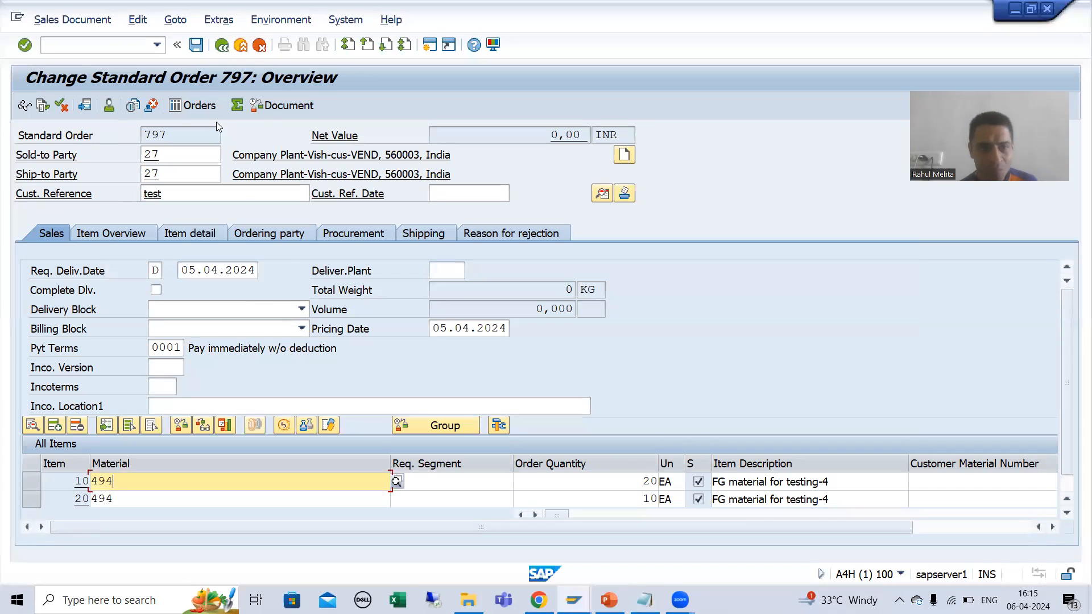
pyautogui.click(176, 21)
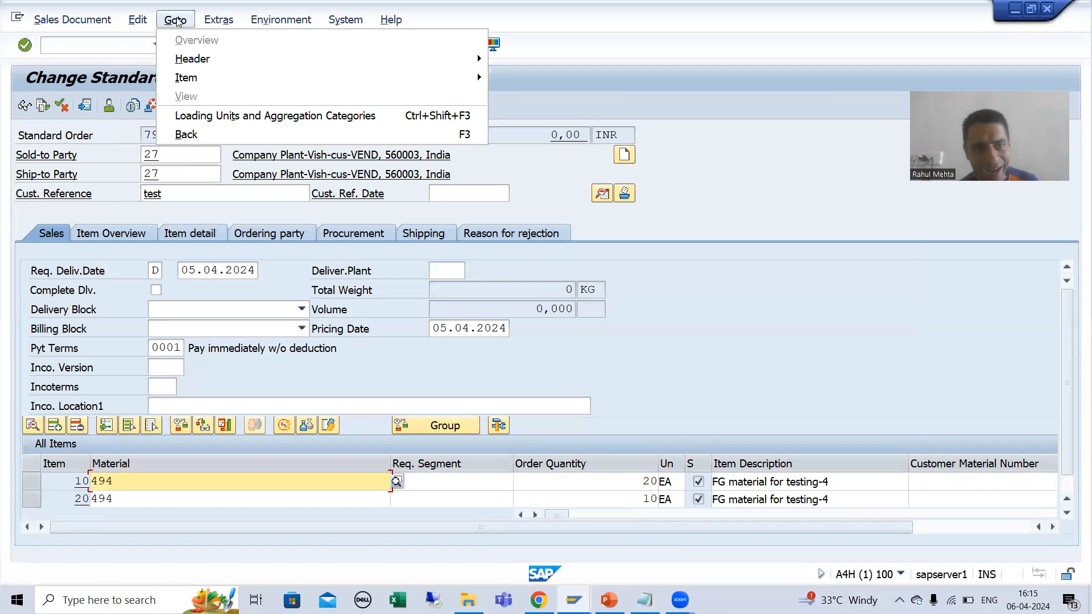
pyautogui.moveTo(412, 73)
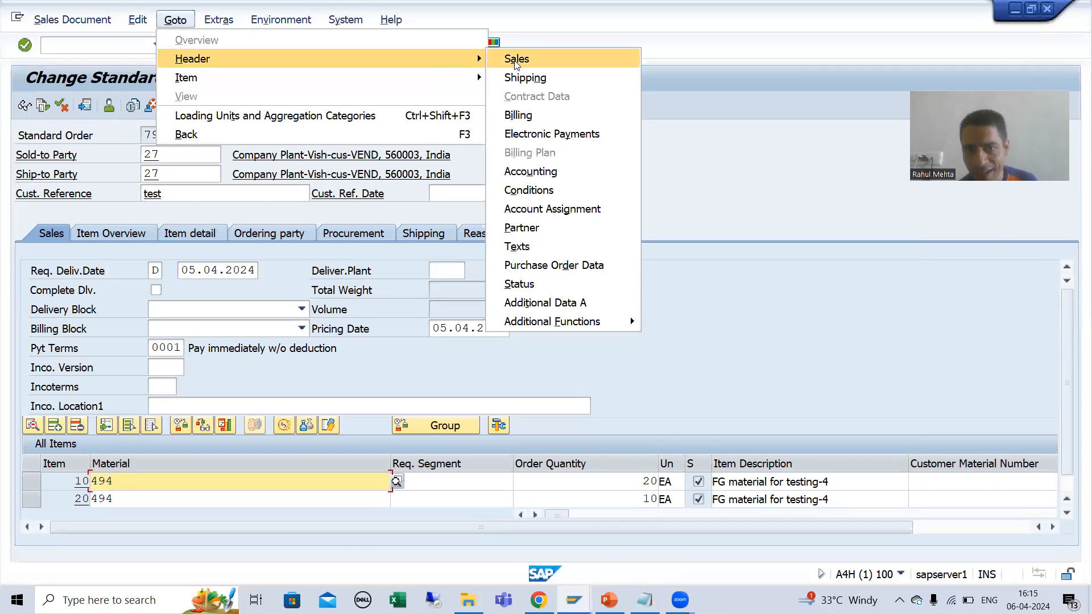
pyautogui.click(518, 247)
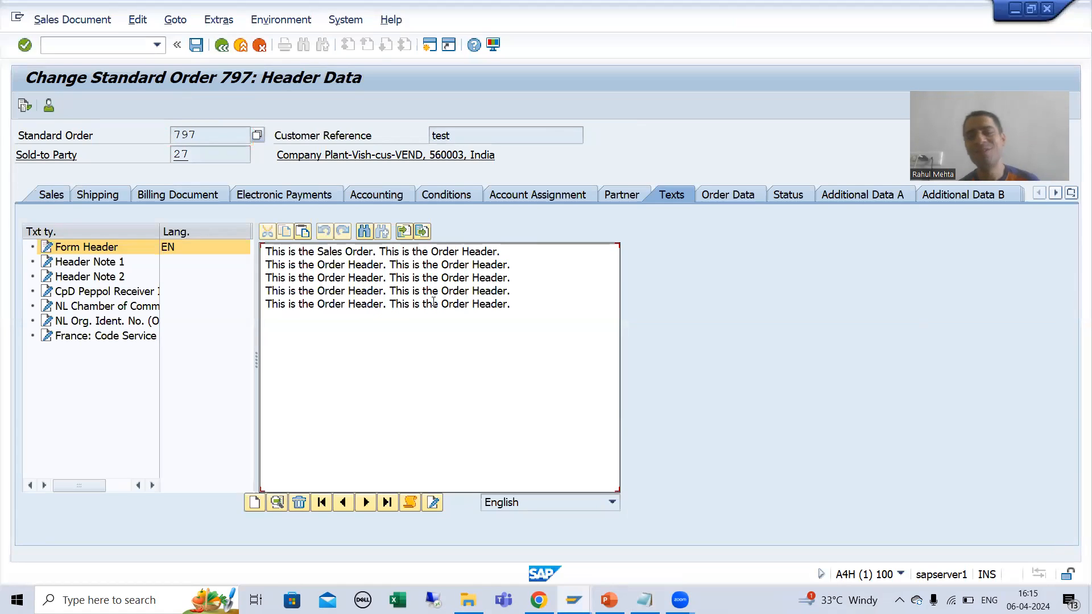
pyautogui.doubleClick(385, 321)
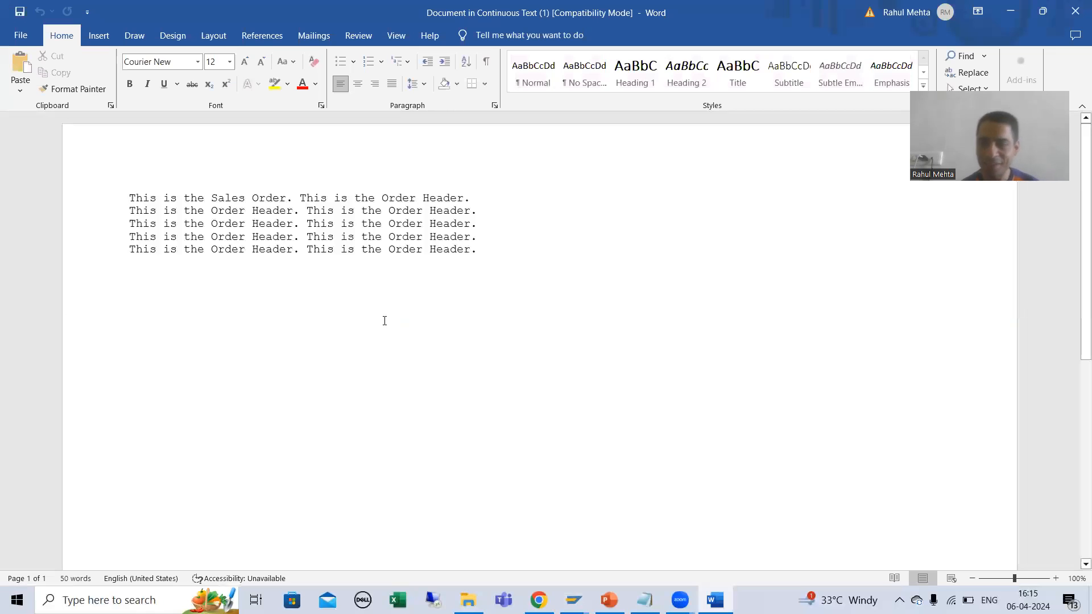
pyautogui.click(1074, 17)
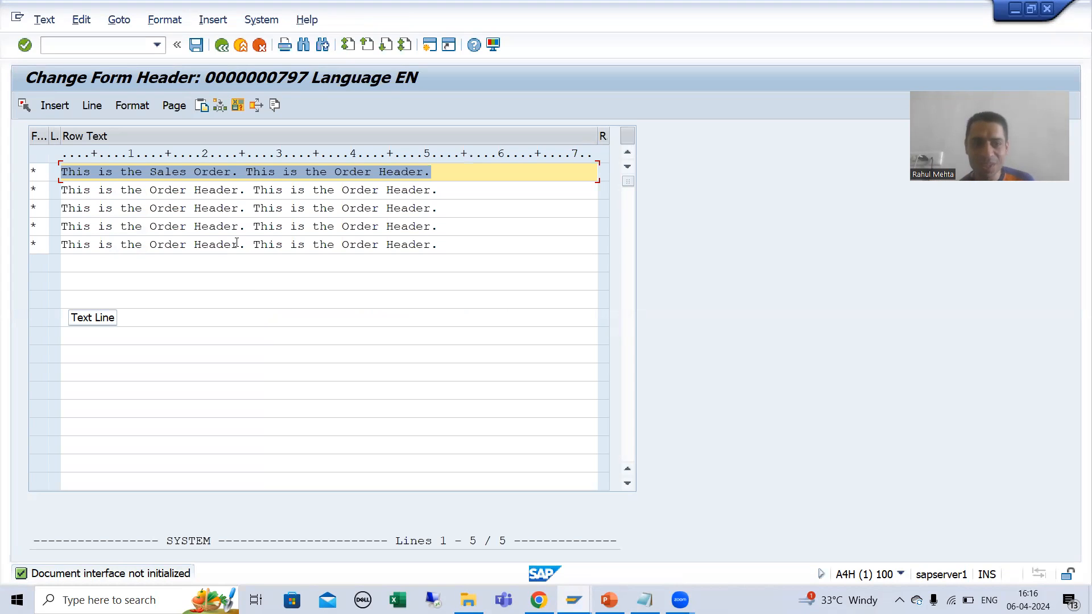
# Step: Open transaction SO10 in a new session and search for English standard texts with text ID ST matching z*include*
pyautogui.click(118, 46)
pyautogui.write('/nso10')
pyautogui.press('Return')
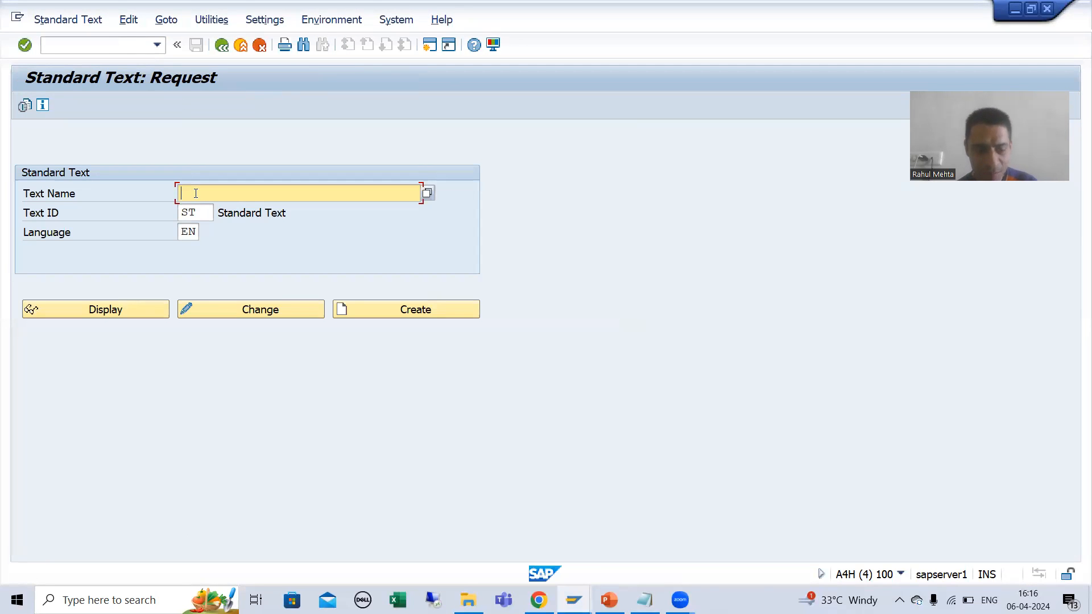
pyautogui.write('z*include*')
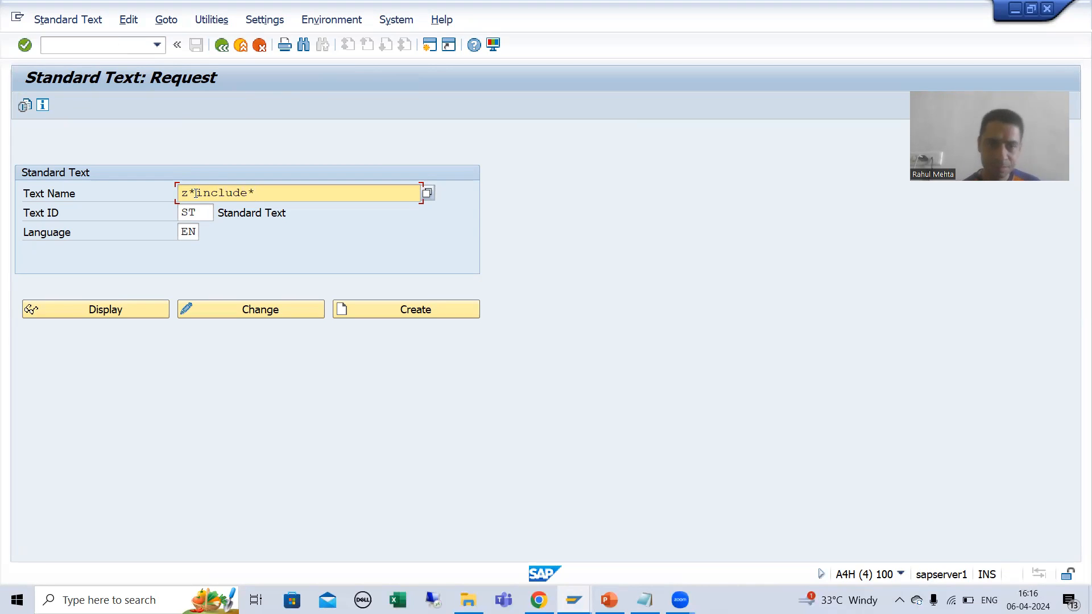
pyautogui.click(431, 191)
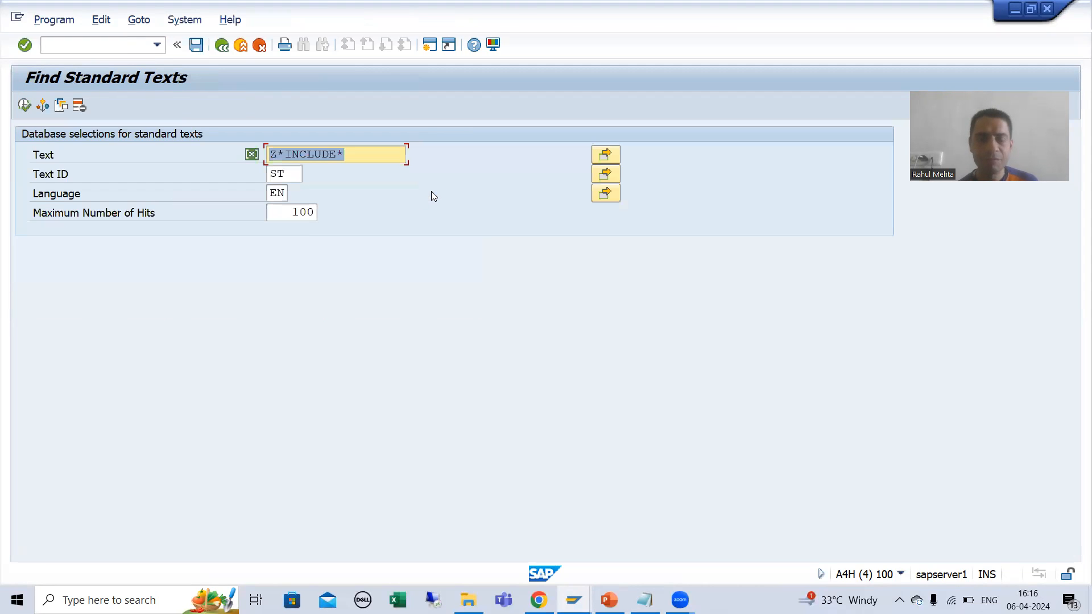
pyautogui.click(19, 107)
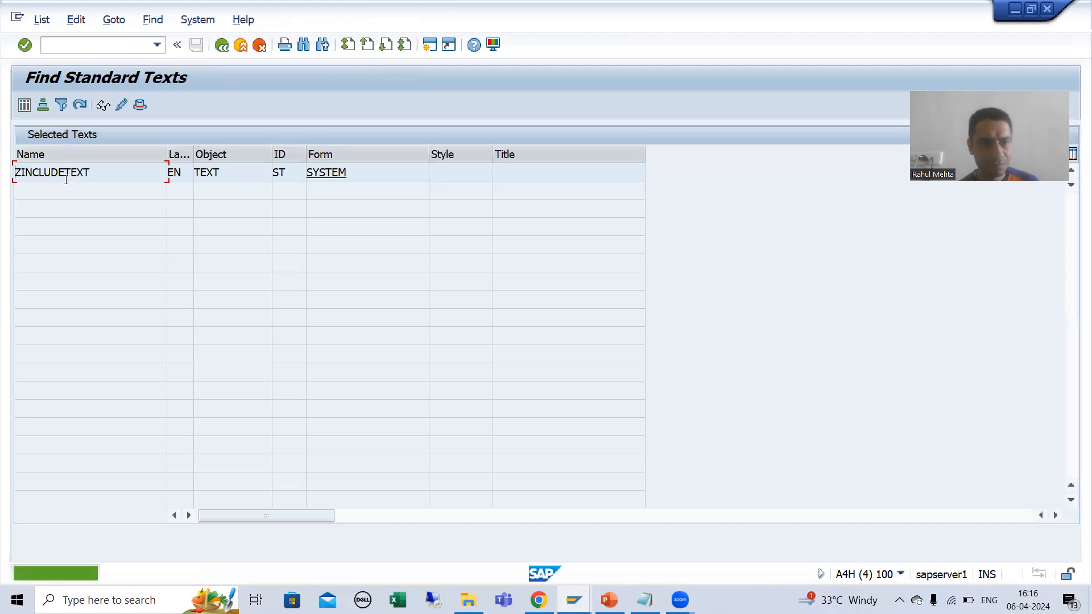
# Step: Pick ZINCLUDETEXT from the found standard texts and display its content, closing the Word window
pyautogui.doubleClick(65, 178)
pyautogui.click(71, 309)
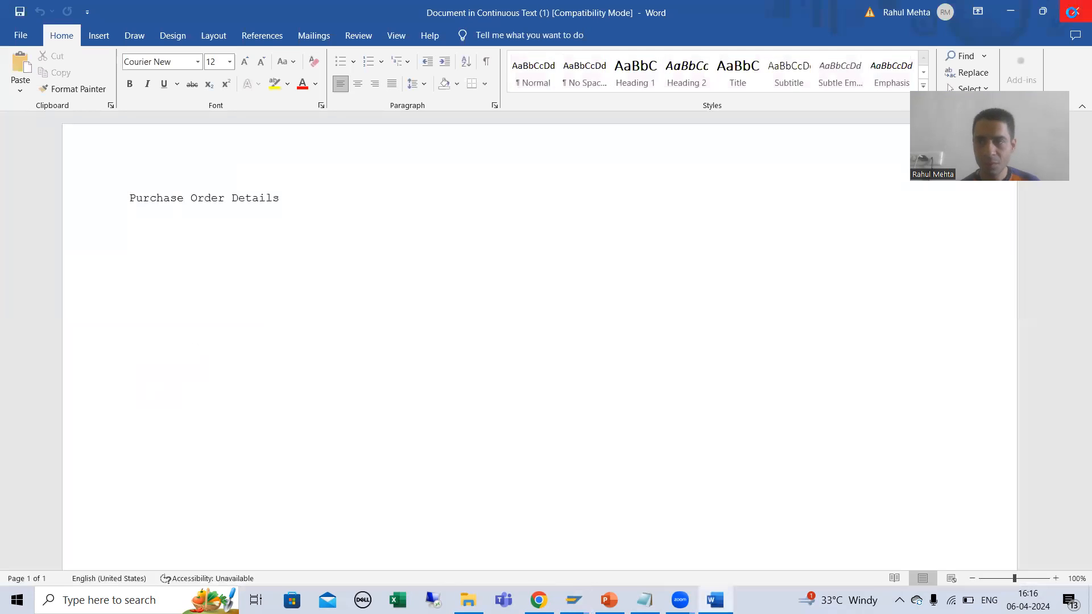
pyautogui.click(1072, 12)
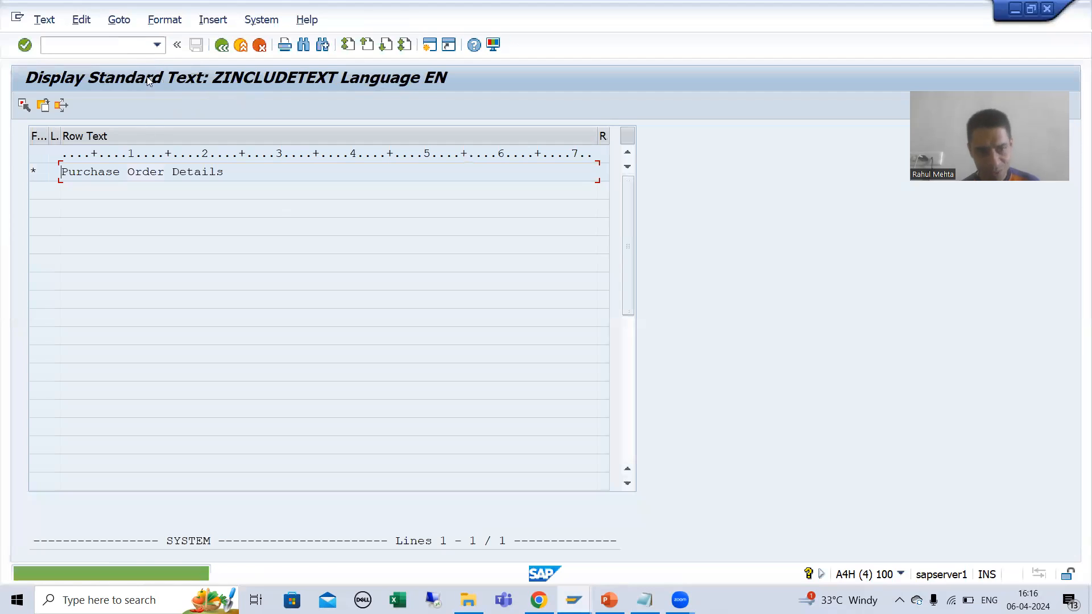
# Step: Return to the order's Form Header text, open its text header details and examine the text name, language, text ID and text object
pyautogui.hotkey('alt', 'Tab')
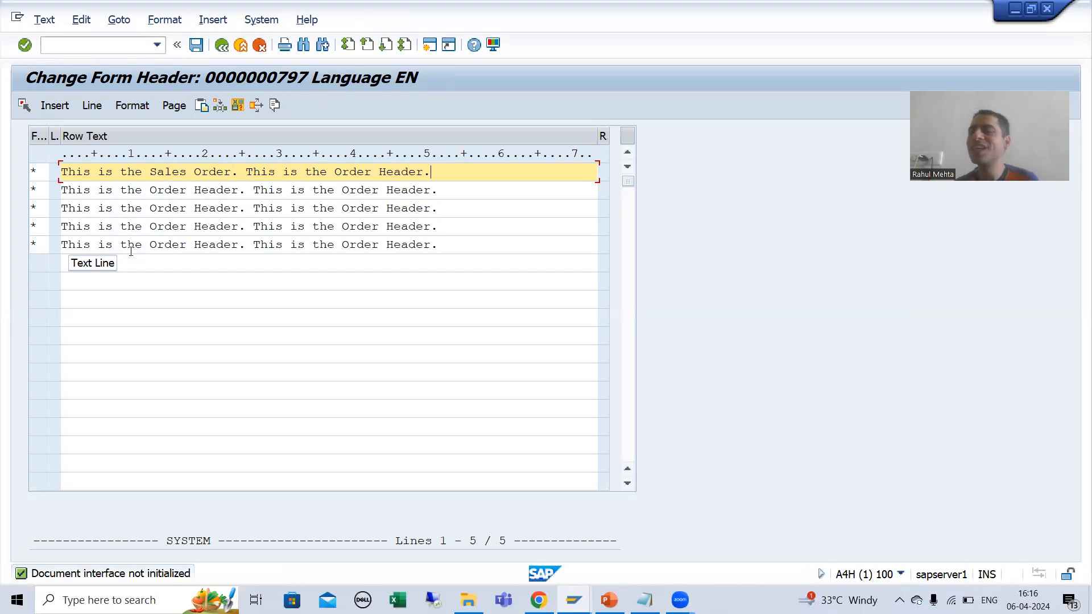
pyautogui.click(126, 25)
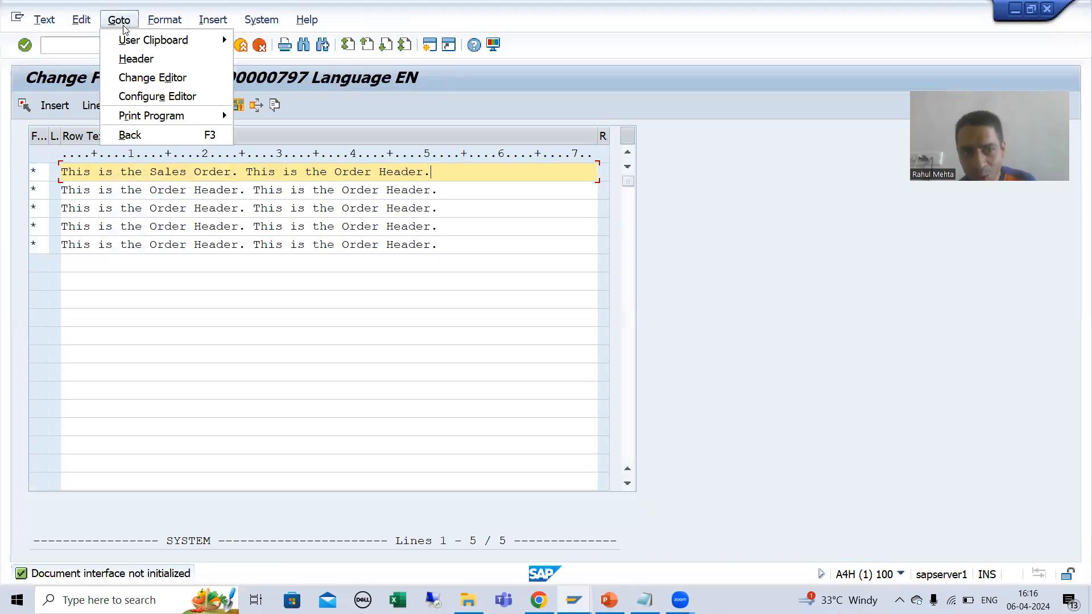
pyautogui.click(130, 60)
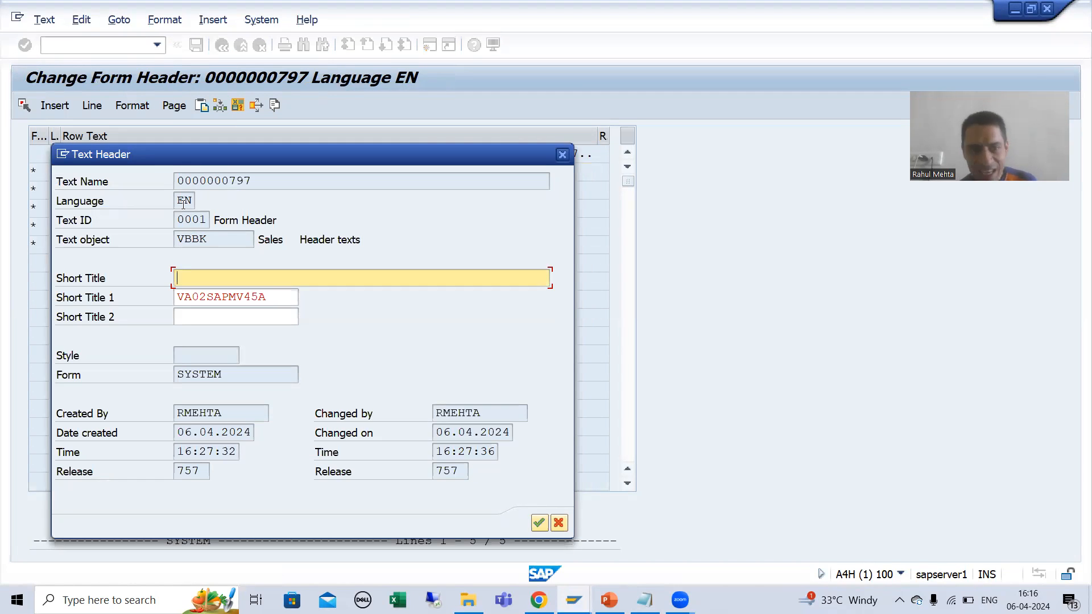
pyautogui.moveTo(178, 182); pyautogui.dragTo(251, 182)
pyautogui.click(251, 182)
pyautogui.click(188, 205)
pyautogui.click(191, 221)
pyautogui.click(201, 239)
pyautogui.moveTo(178, 181); pyautogui.dragTo(254, 181)
pyautogui.click(253, 181)
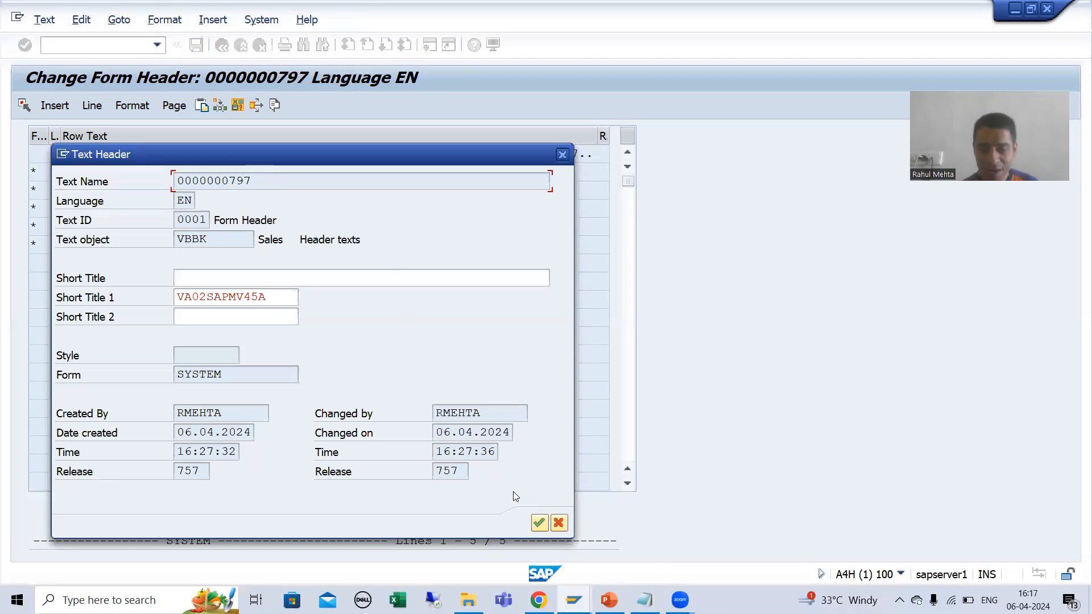
# Step: Switch to the ABAP Dictionary session, restart SE11 and display table STXH
pyautogui.click(573, 600)
pyautogui.click(672, 557)
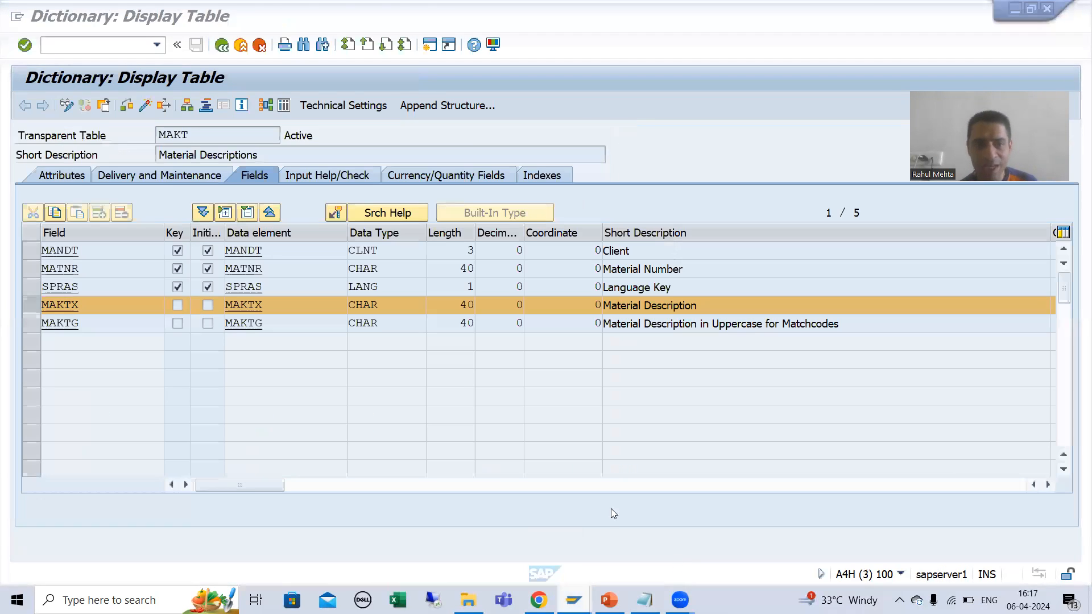
pyautogui.write('/nse11')
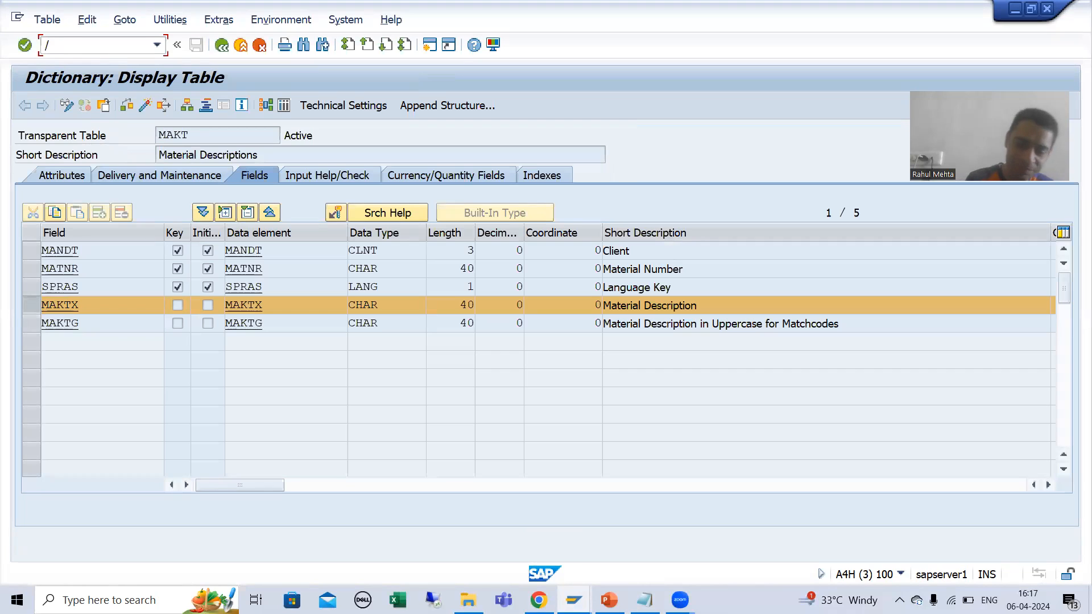
pyautogui.press('Return')
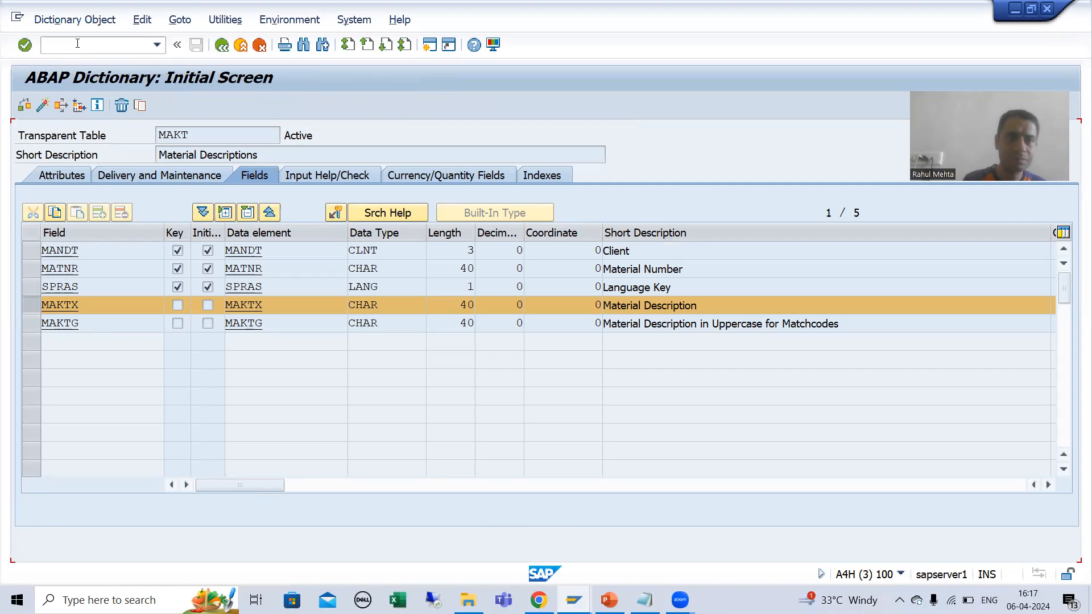
pyautogui.write('ST')
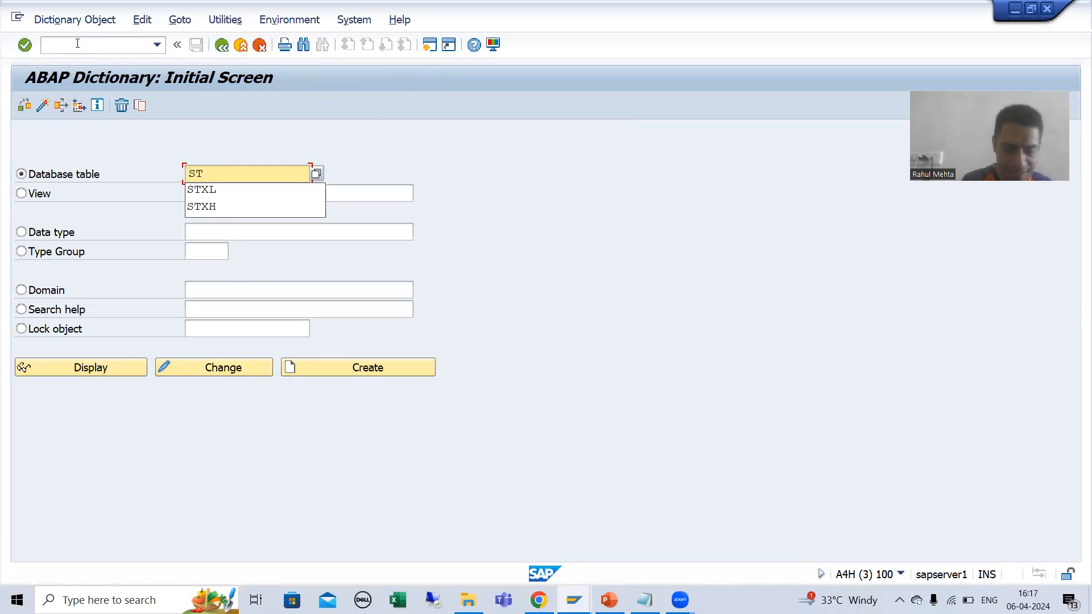
pyautogui.write('XH')
pyautogui.click(87, 370)
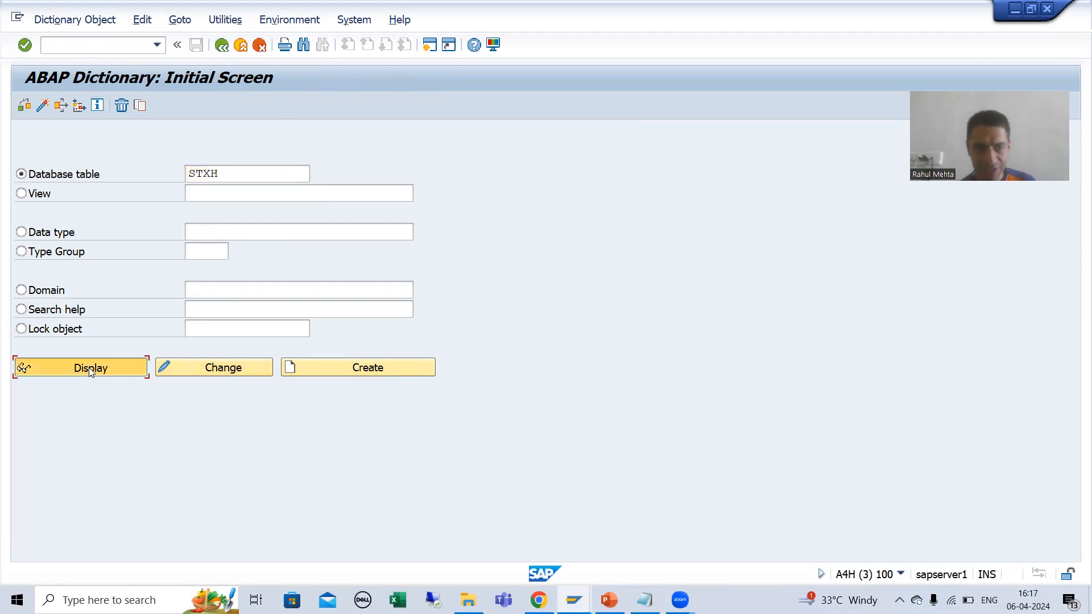
# Step: Open the data selection screen for STXH and fill Text Name with the one copied from the order's text header details
pyautogui.click(284, 106)
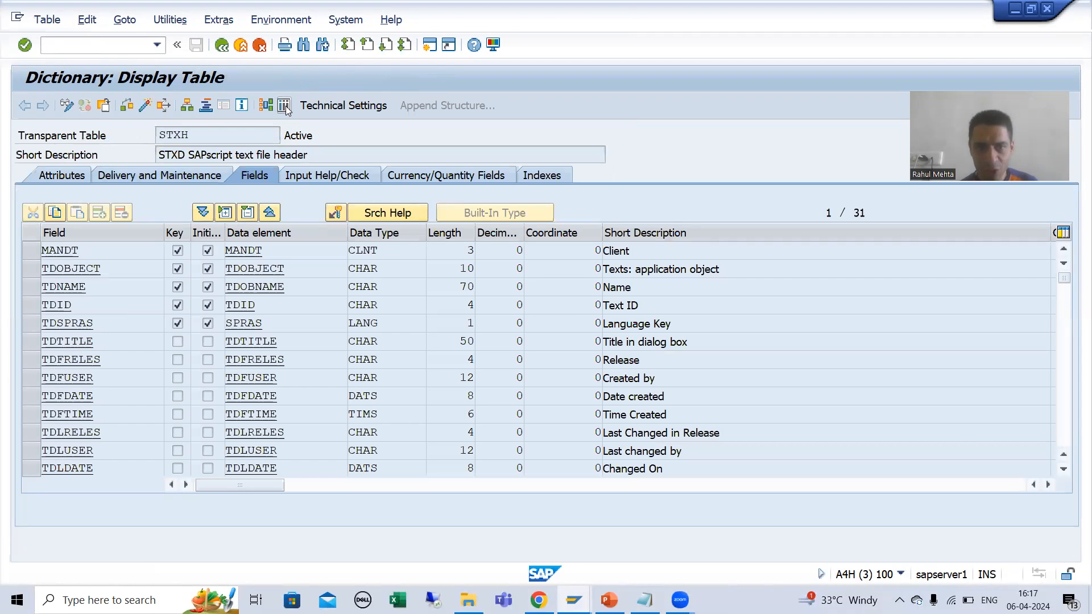
pyautogui.click(298, 175)
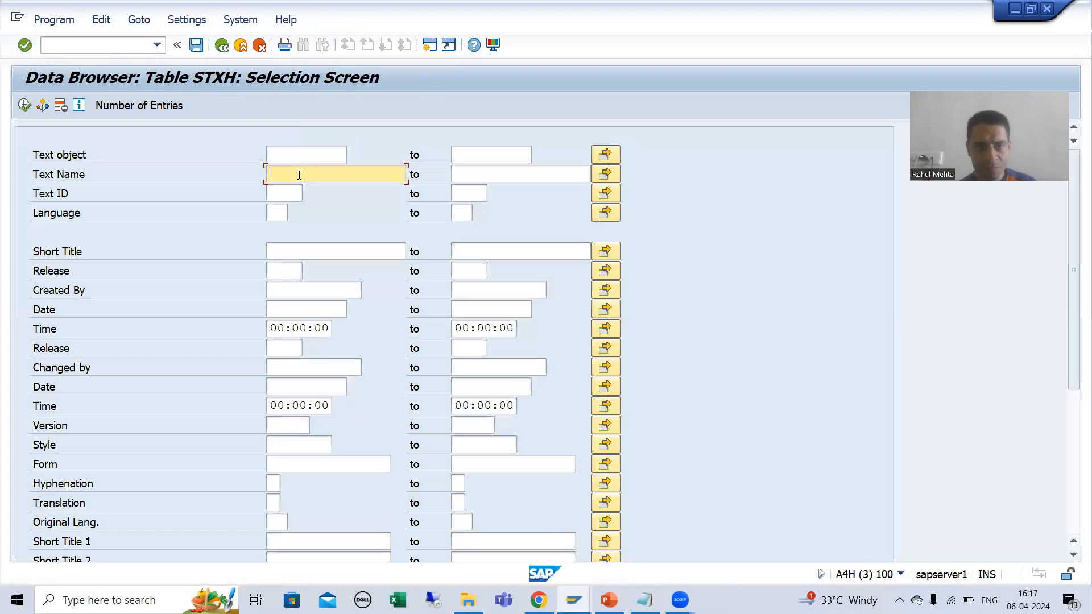
pyautogui.hotkey('alt', 'Tab')
pyautogui.moveTo(254, 181); pyautogui.dragTo(173, 180)
pyautogui.hotkey('ctrl', 'c')
pyautogui.hotkey('alt', 'Tab')
pyautogui.hotkey('ctrl', 'v')
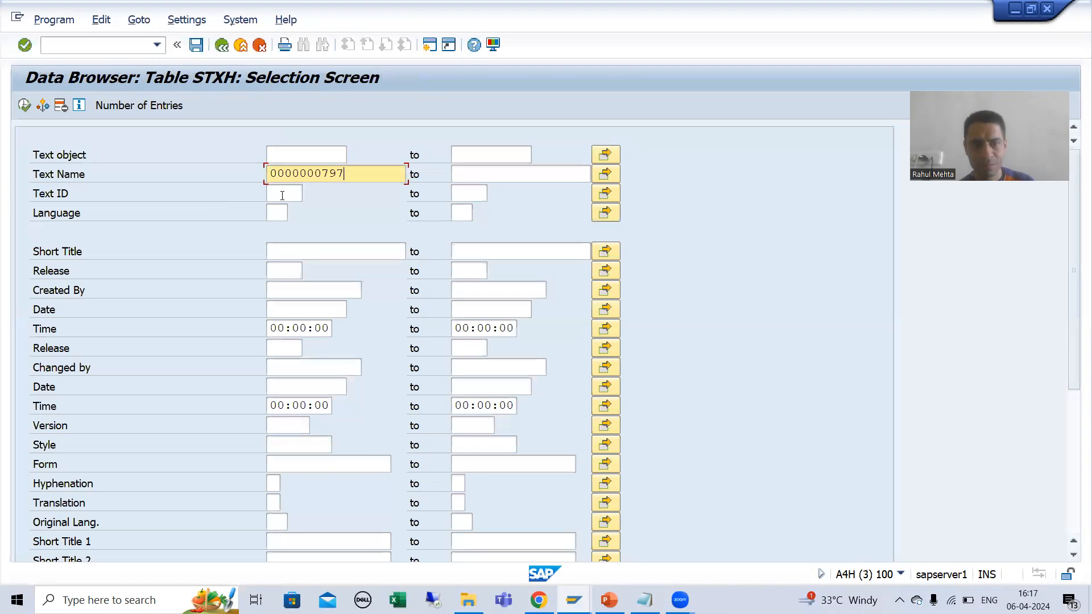
# Step: Set the Text ID in the STXH selection to 0001, matching the order's text header details
pyautogui.click(284, 194)
pyautogui.hotkey('alt', 'Tab')
pyautogui.moveTo(209, 220); pyautogui.dragTo(173, 223)
pyautogui.hotkey('ctrl', 'c')
pyautogui.hotkey('alt', 'Tab')
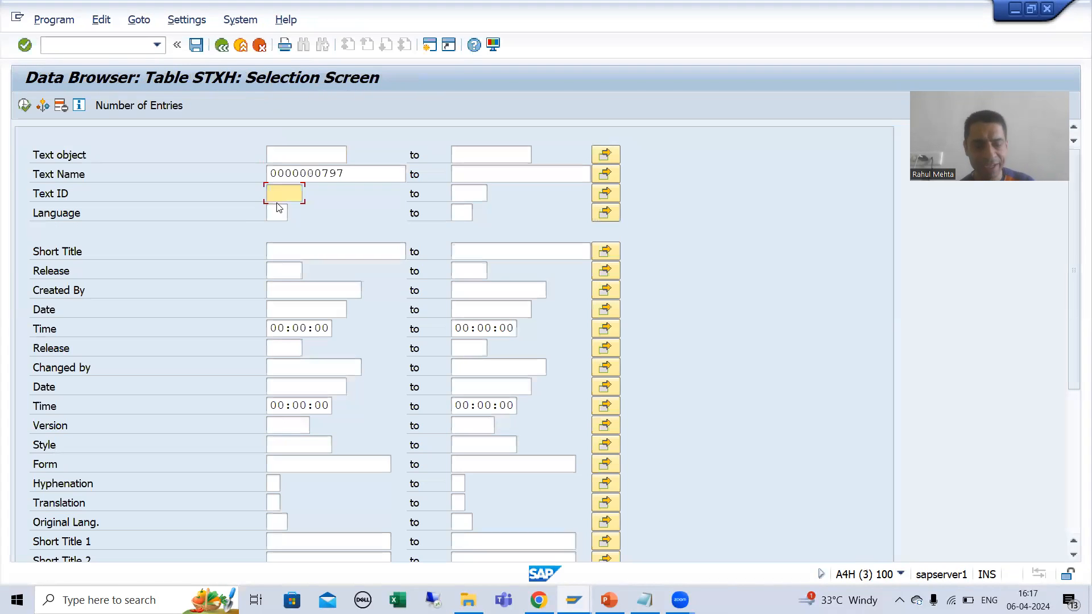
pyautogui.hotkey('ctrl', 'v')
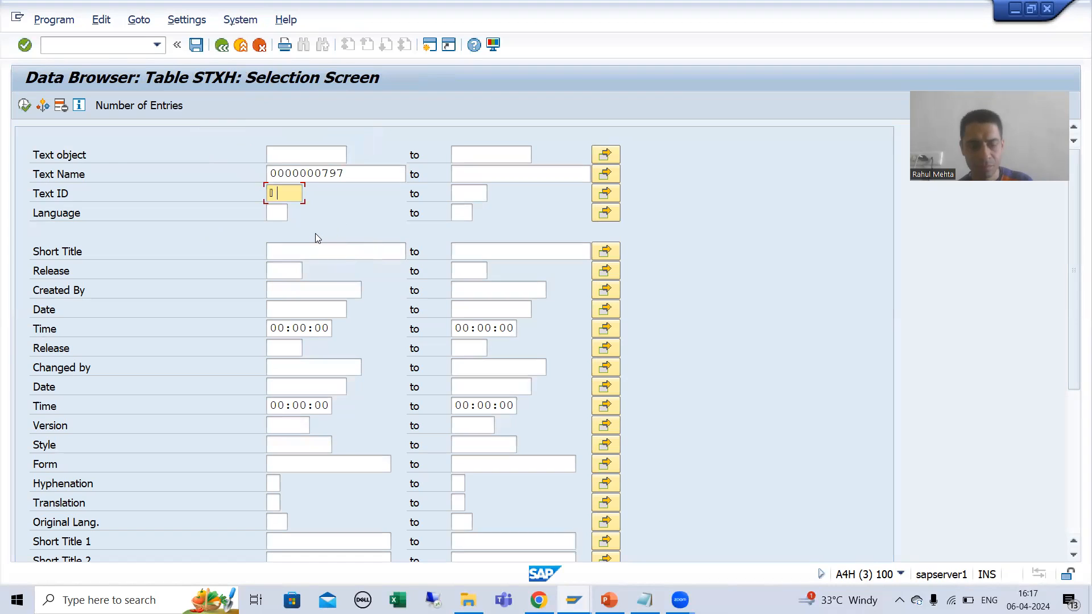
pyautogui.write('000')
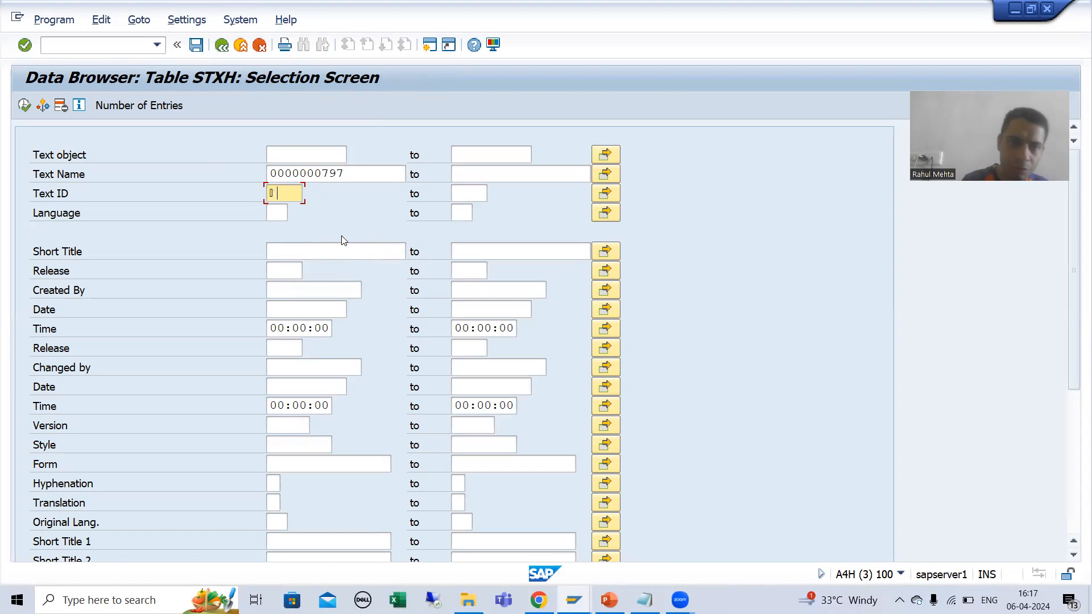
pyautogui.write('1')
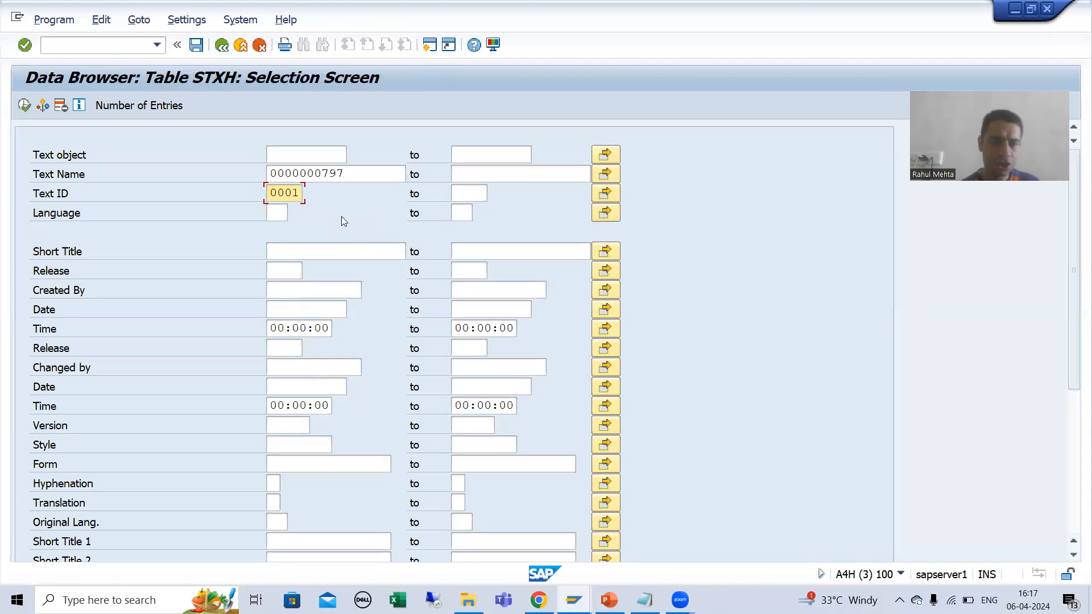
# Step: Complete the STXH selection with language EN and text object VBBK copied from the text header details, and run it
pyautogui.click(286, 214)
pyautogui.write('EN')
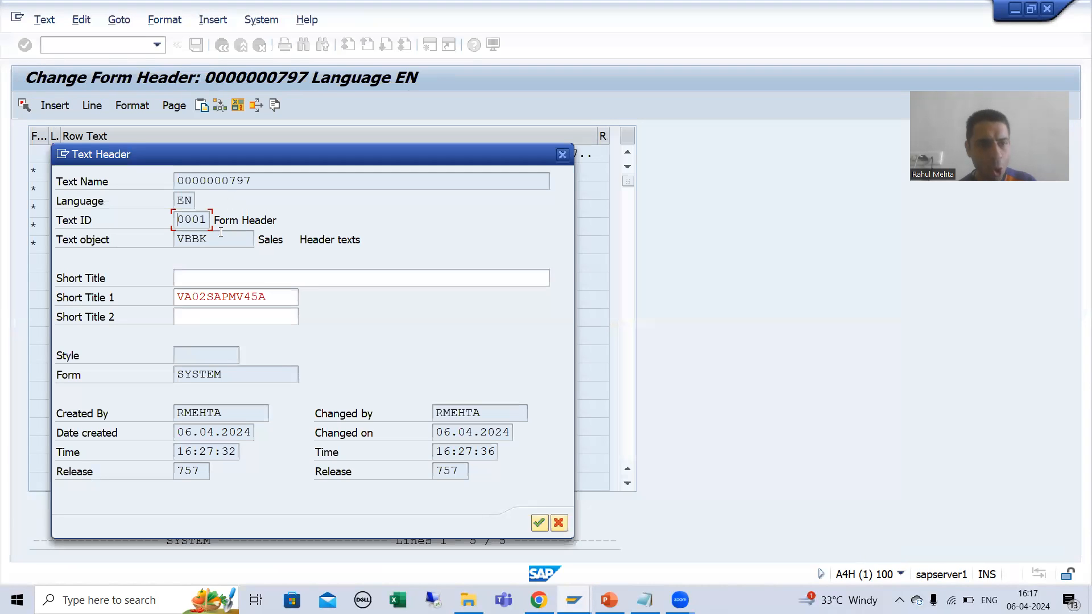
pyautogui.moveTo(210, 239); pyautogui.dragTo(179, 239)
pyautogui.hotkey('ctrl', 'c')
pyautogui.hotkey('alt', 'Tab')
pyautogui.click(287, 152)
pyautogui.hotkey('ctrl', 'v')
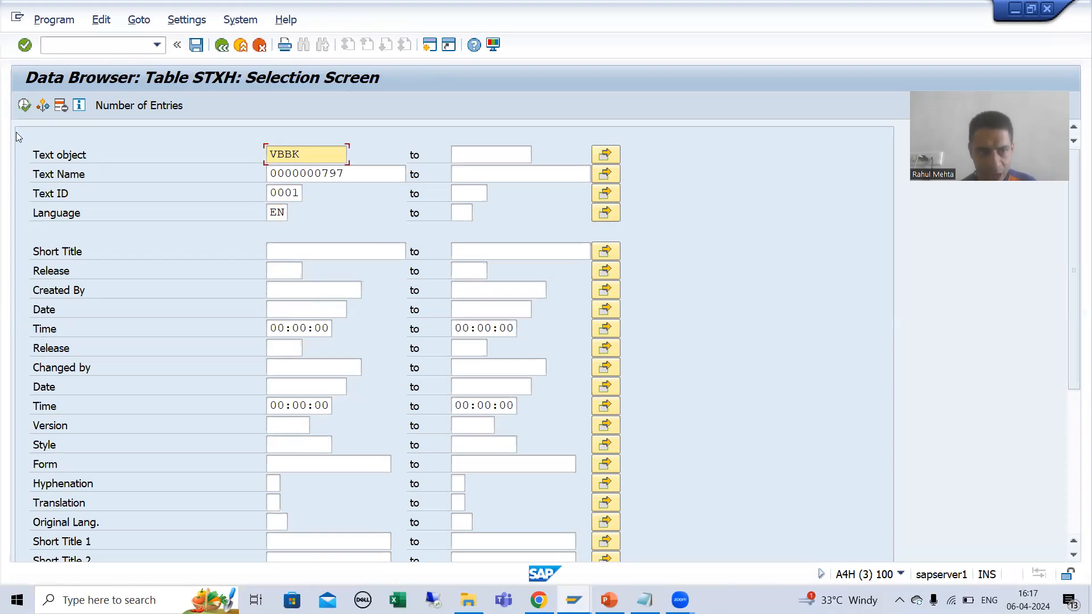
pyautogui.click(24, 105)
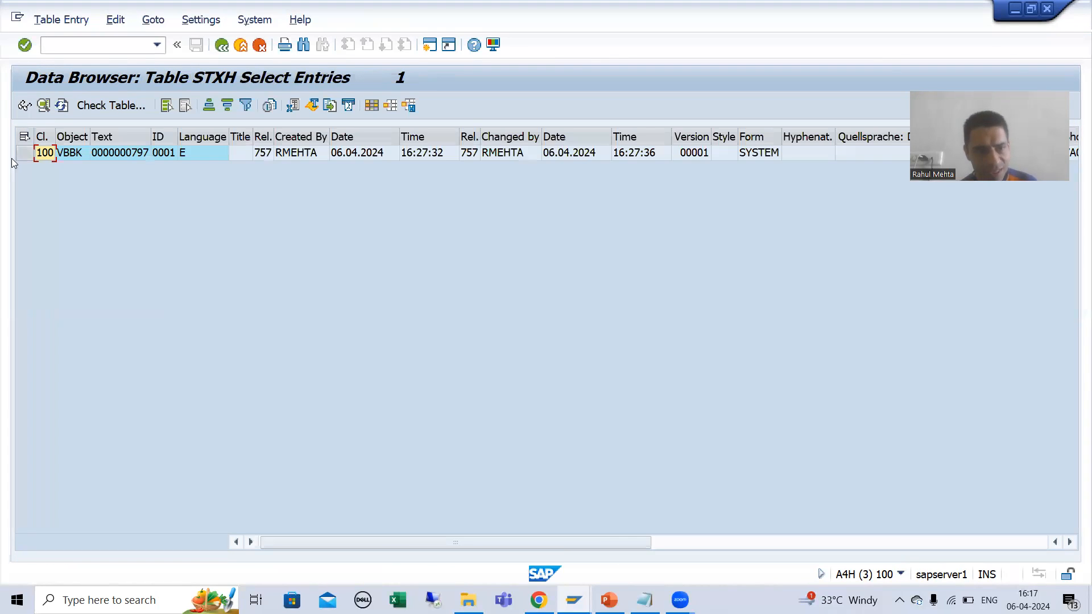
# Step: Open the STXH entry's detail view, highlight its No. of Lines value and return to the entry list
pyautogui.click(22, 153)
pyautogui.click(24, 106)
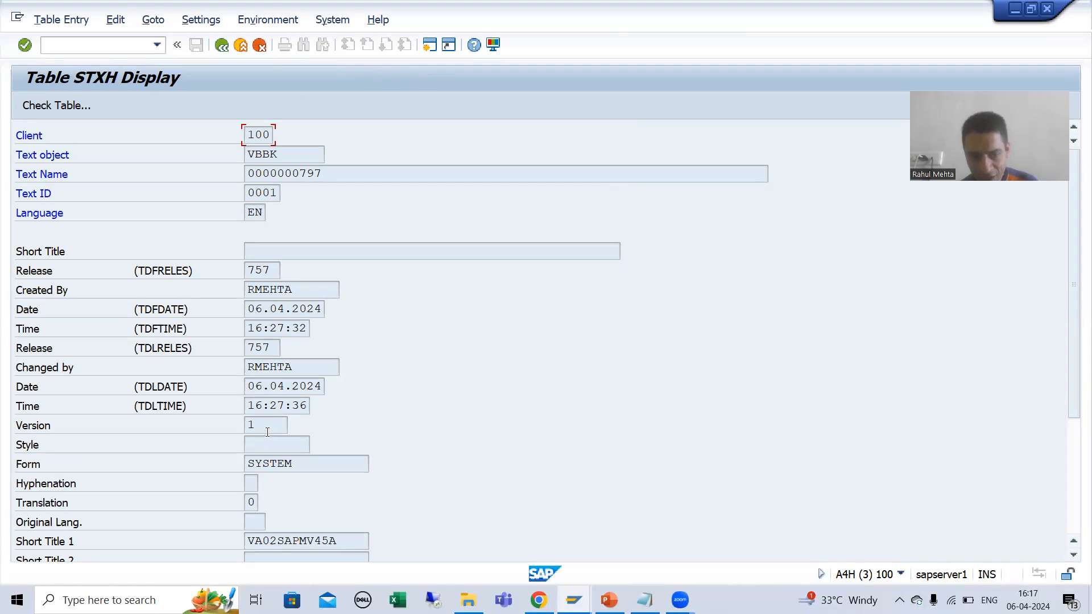
pyautogui.scroll(-2, 275, 421)
pyautogui.click(252, 477)
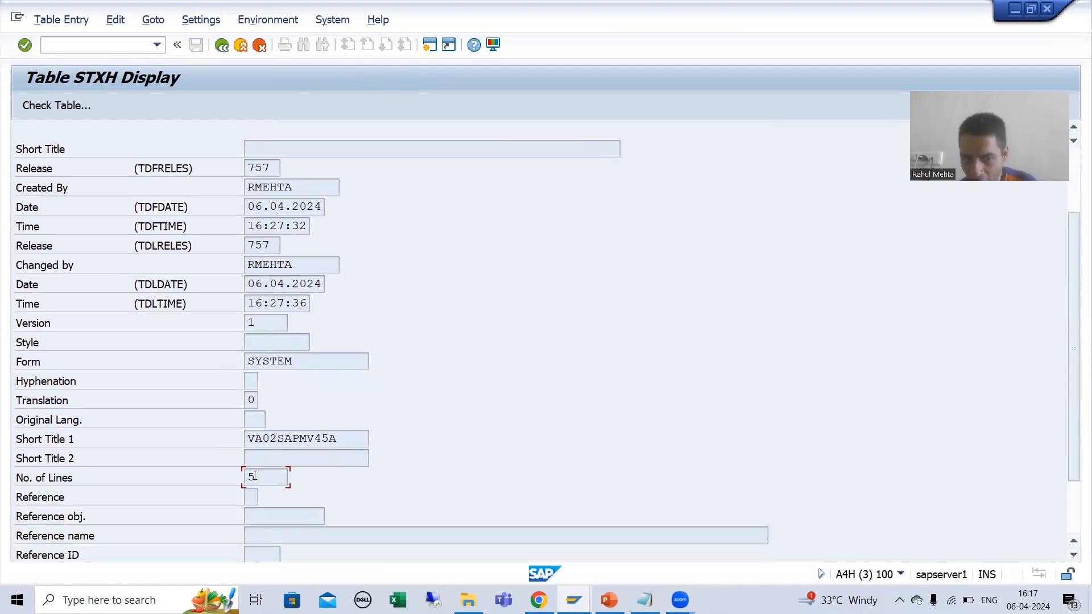
pyautogui.moveTo(264, 479); pyautogui.dragTo(247, 476)
pyautogui.click(247, 476)
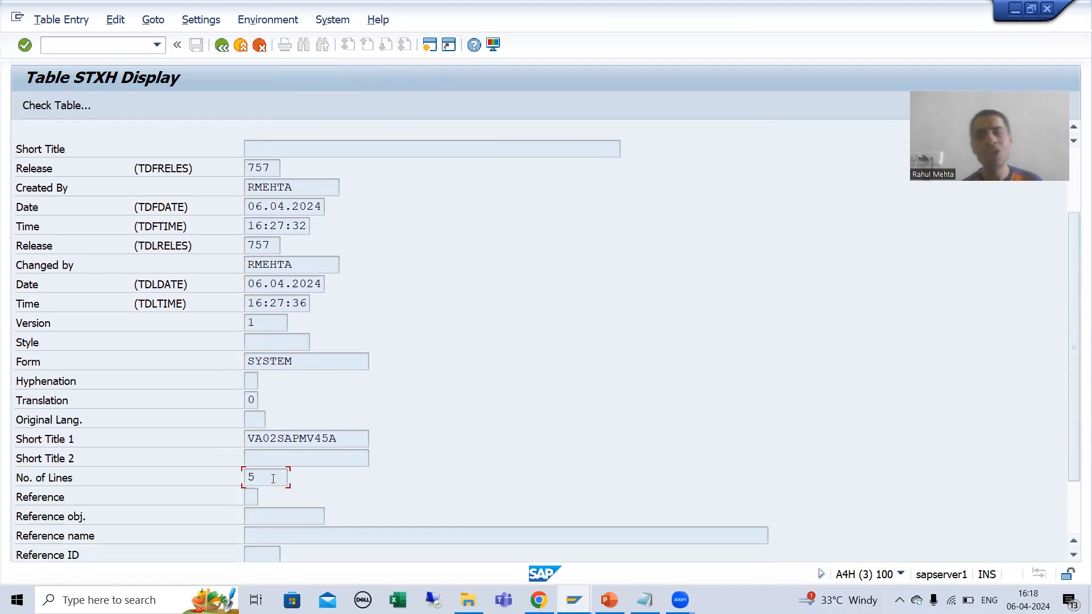
pyautogui.press('F3')
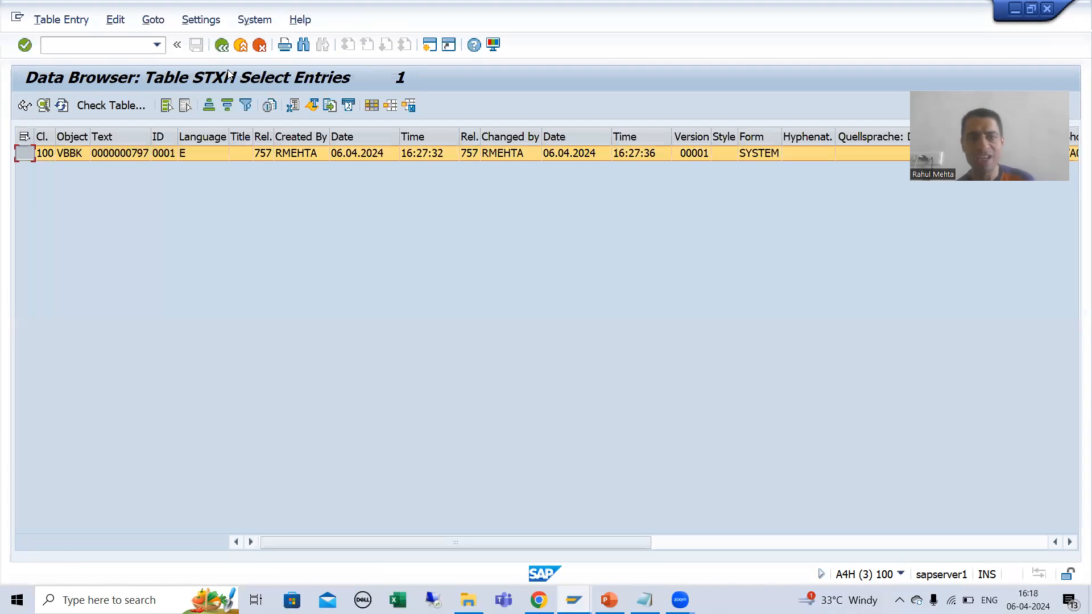
# Step: Leave the STXH entry list, display table STXL in the ABAP Dictionary in a new session, and open its data selection screen
pyautogui.press('F3')
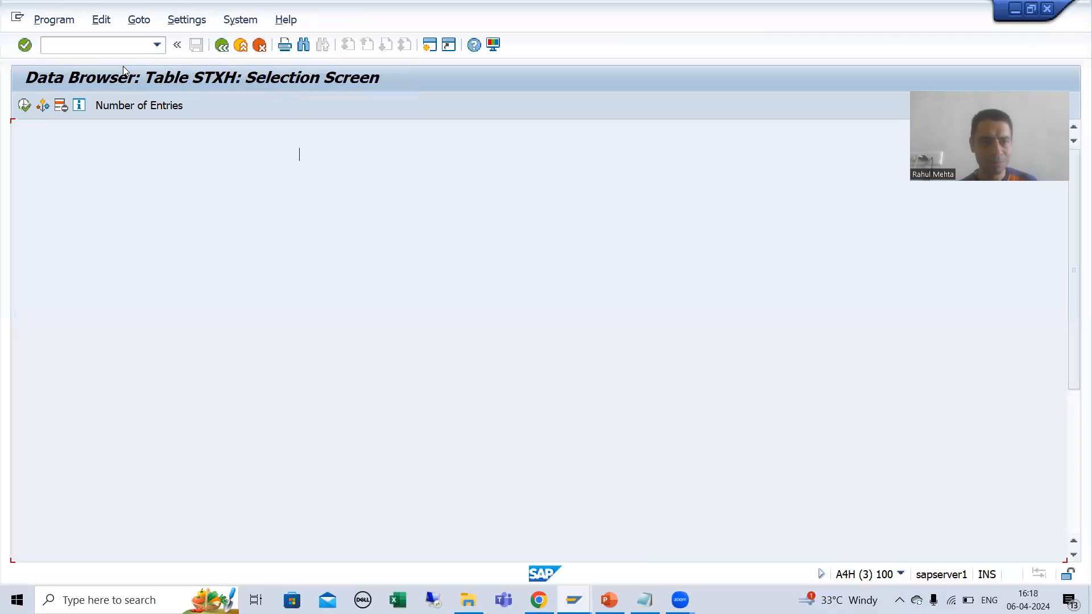
pyautogui.click(109, 49)
pyautogui.write('/nse37')
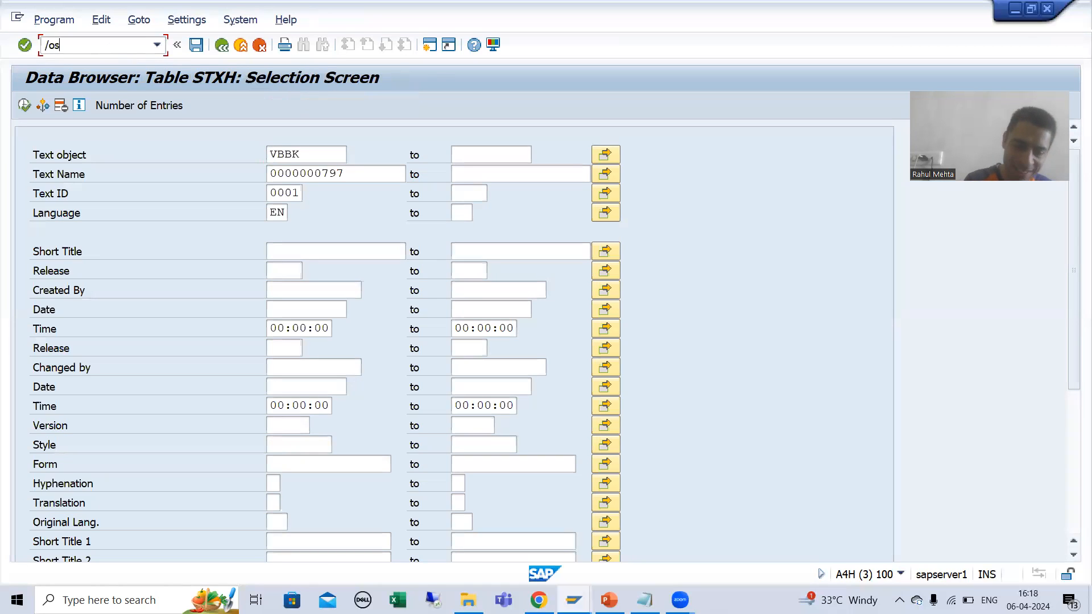
pyautogui.press('Return')
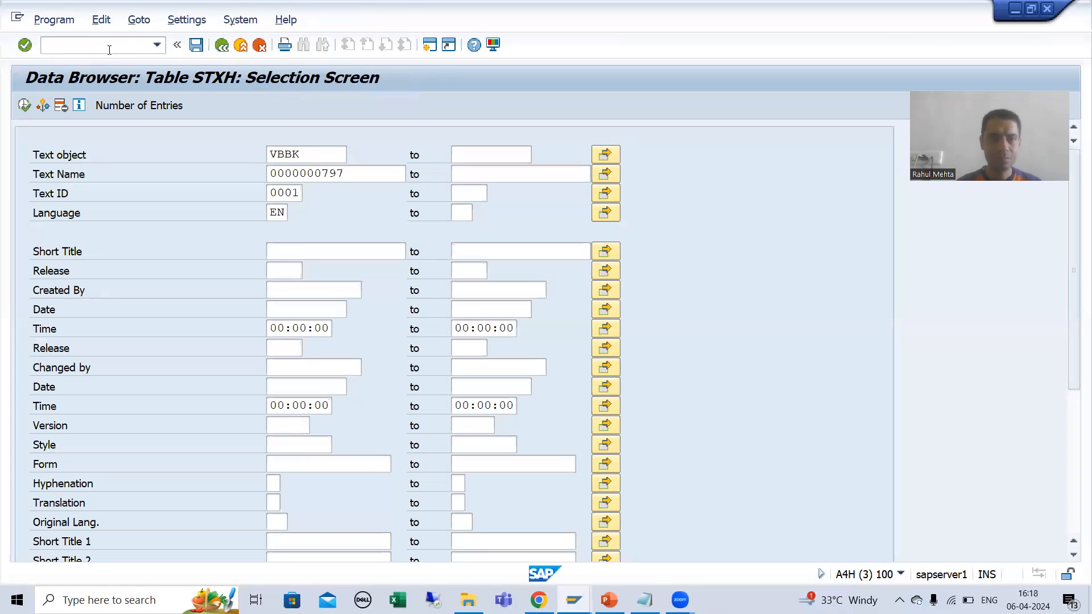
pyautogui.write('STXL')
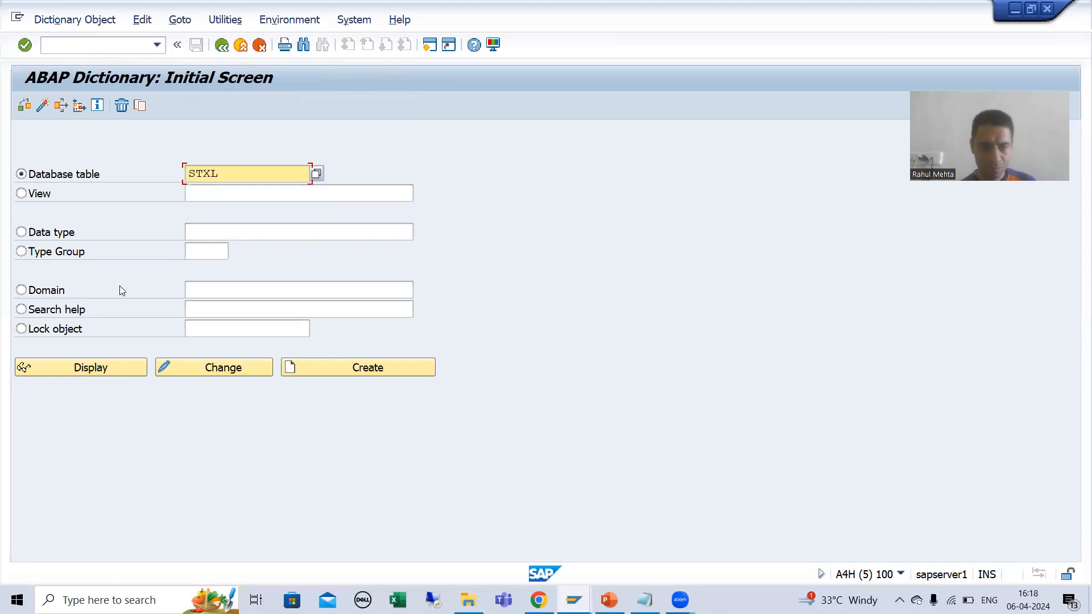
pyautogui.click(118, 370)
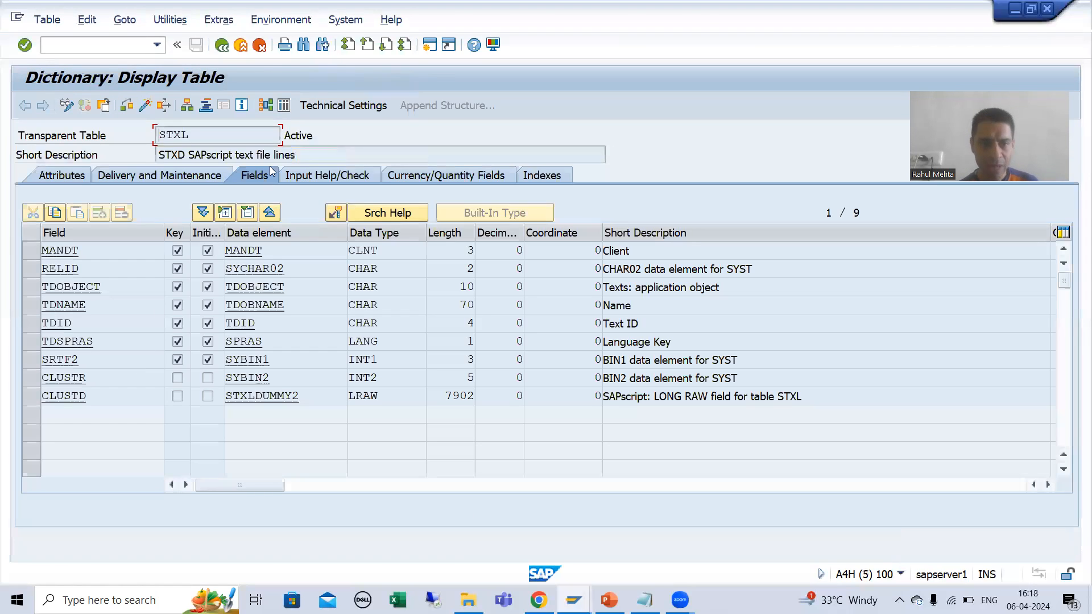
pyautogui.click(285, 106)
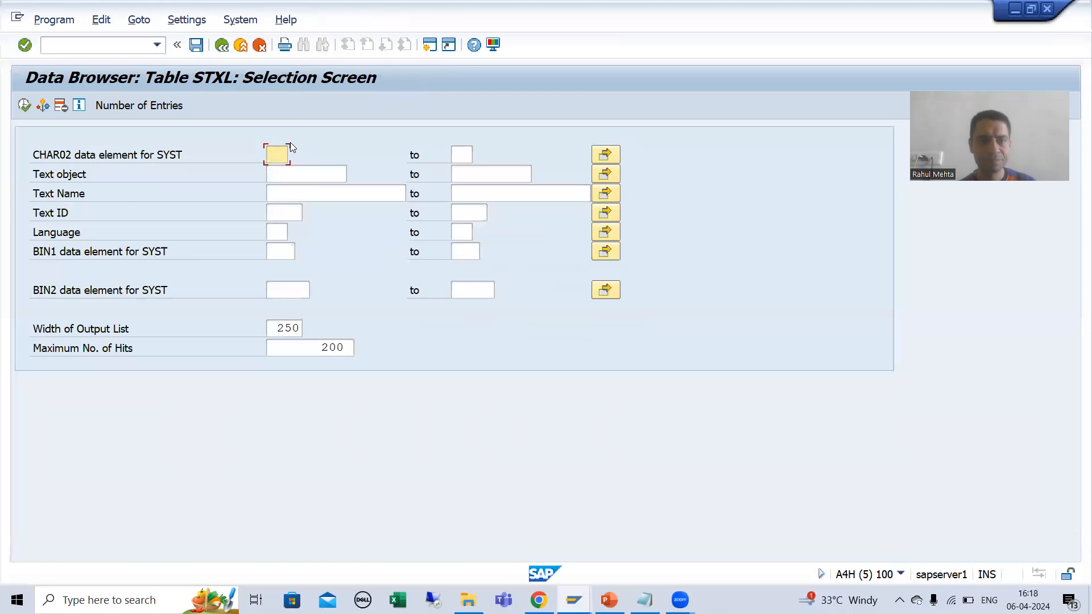
# Step: Set the text object in the STXL selection to VBBK, matching the STXH selection
pyautogui.click(289, 175)
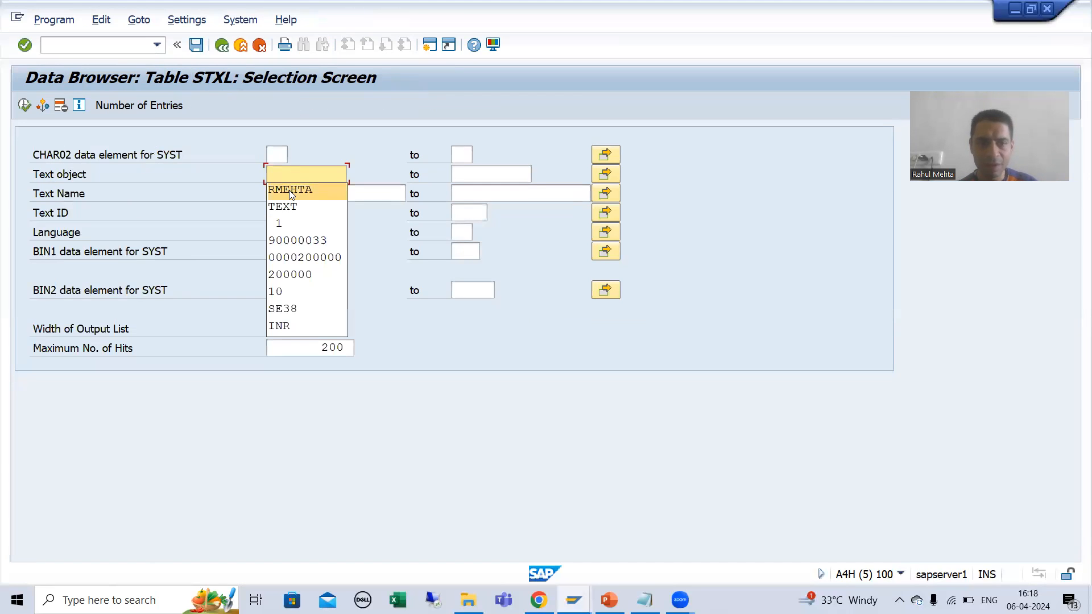
pyautogui.click(288, 172)
pyautogui.hotkey('alt', 'Tab')
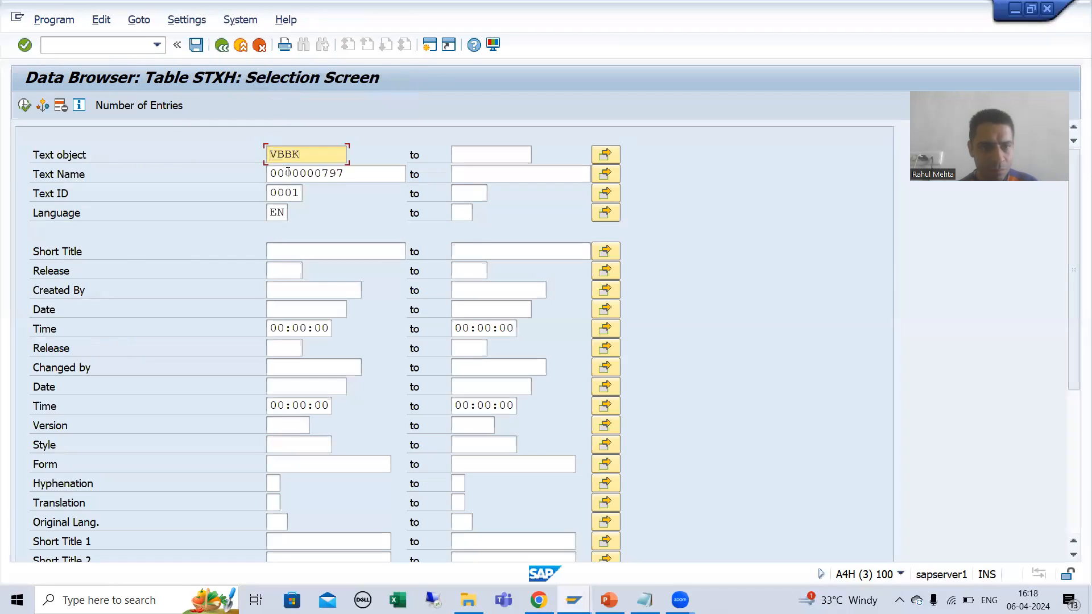
pyautogui.hotkey('alt', 'Tab')
pyautogui.write('VB')
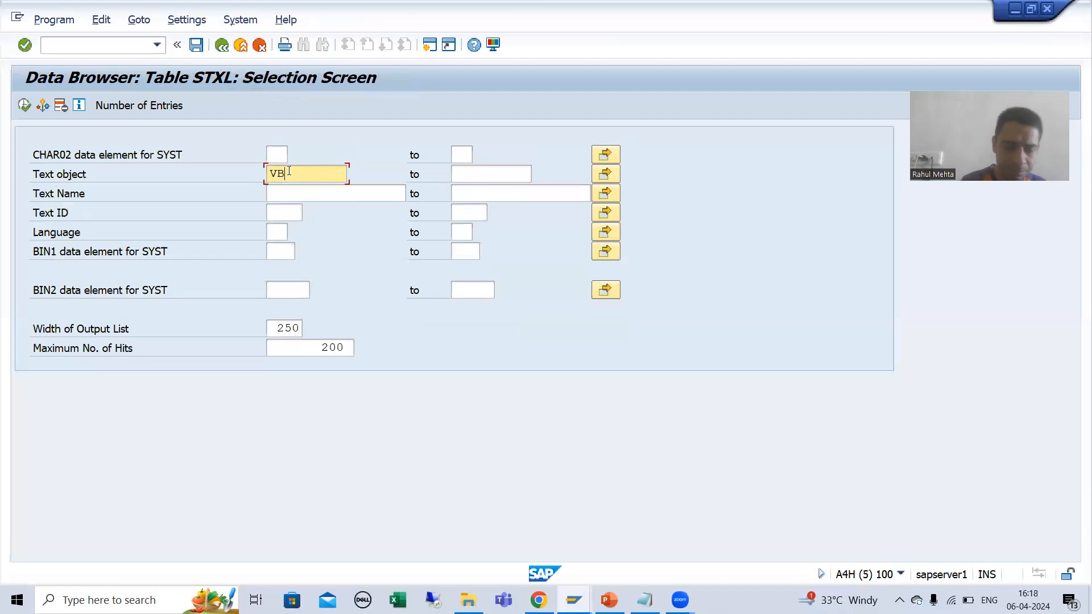
pyautogui.write('AK')
pyautogui.hotkey('alt', 'Tab')
# Step: Fill Text Name in the STXL selection with the one copied from the STXH selection
pyautogui.hotkey('alt', 'Tab')
pyautogui.press('BackSpace')
pyautogui.press('BackSpace')
pyautogui.write('EK')
pyautogui.hotkey('alt', 'Tab')
pyautogui.moveTo(347, 176); pyautogui.dragTo(267, 179)
pyautogui.hotkey('ctrl', 'c')
# Step: Set the Text ID in the STXL selection to 0001, copied from the STXH selection, and the language to EN
pyautogui.hotkey('alt', 'Tab')
pyautogui.click(275, 194)
pyautogui.hotkey('ctrl', 'v')
pyautogui.click(283, 212)
pyautogui.hotkey('alt', 'Tab')
pyautogui.moveTo(298, 193); pyautogui.dragTo(268, 194)
pyautogui.hotkey('ctrl', 'c')
pyautogui.hotkey('alt', 'Tab')
pyautogui.hotkey('ctrl', 'v')
pyautogui.click(286, 230)
pyautogui.write('EN')
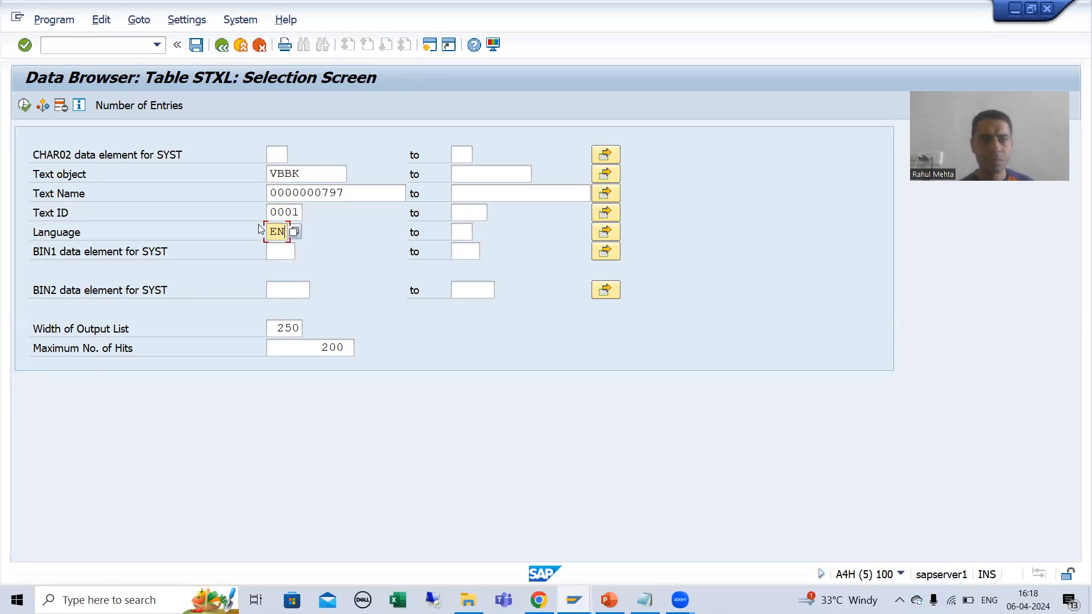
# Step: Check the number of entries matching the STXL selection and run it to list them
pyautogui.click(134, 105)
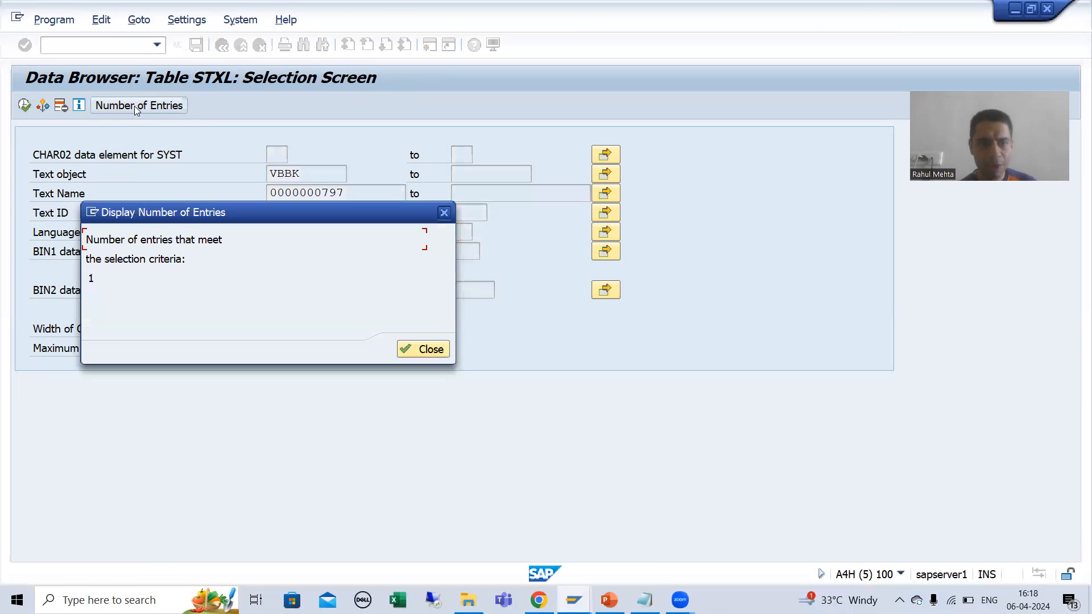
pyautogui.click(423, 349)
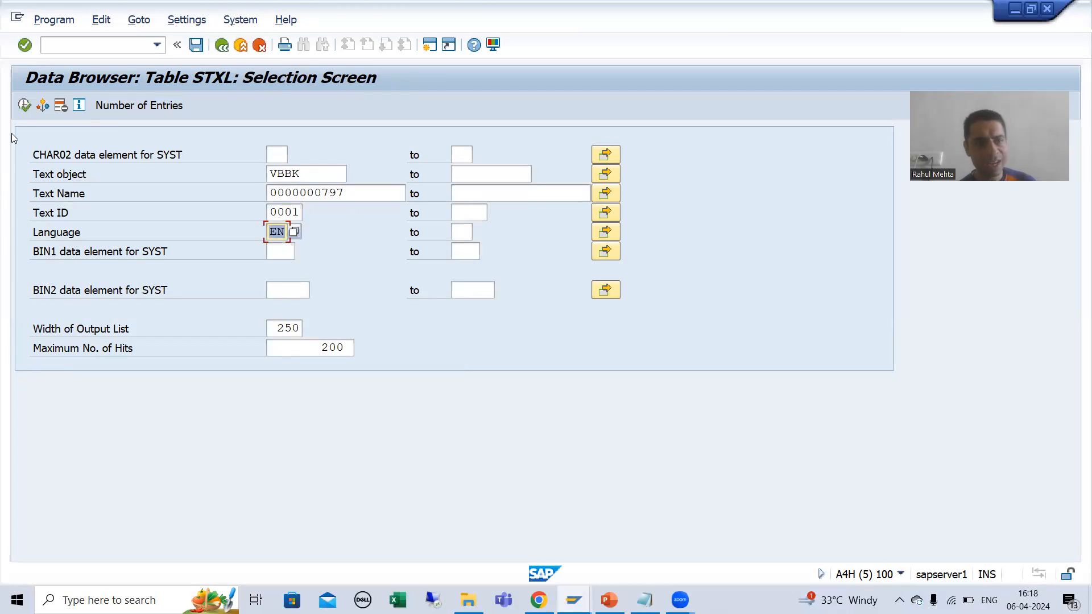
pyautogui.click(25, 106)
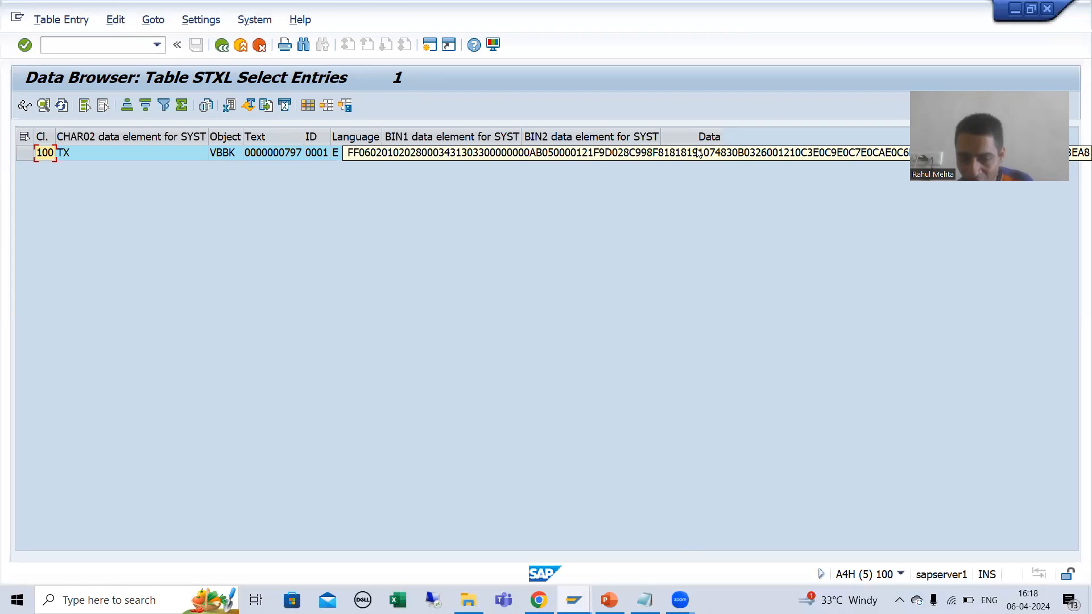
# Step: Switch to the order's Form Header text session and close the text header details
pyautogui.click(573, 599)
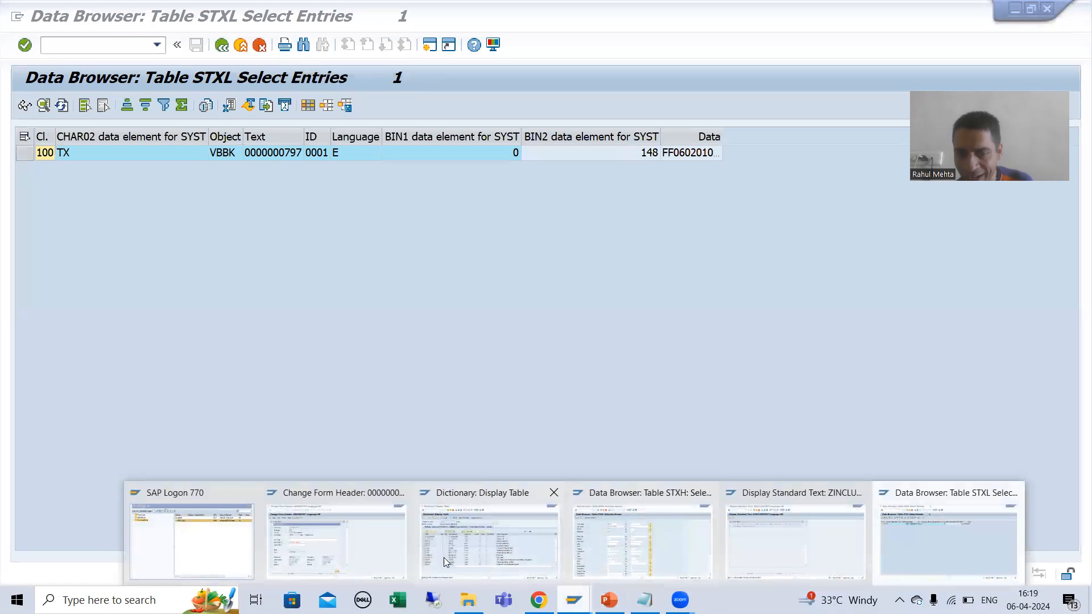
pyautogui.click(359, 554)
pyautogui.click(562, 155)
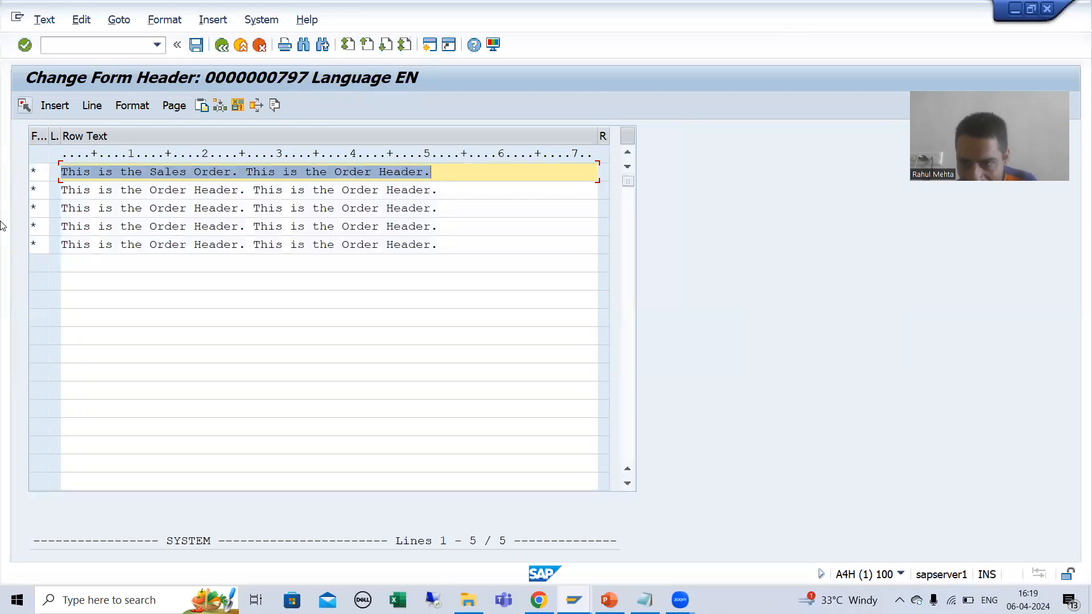
# Step: Revisit the STXH selection, then return to the order's header texts and highlight the complete Form Header text
pyautogui.click(574, 600)
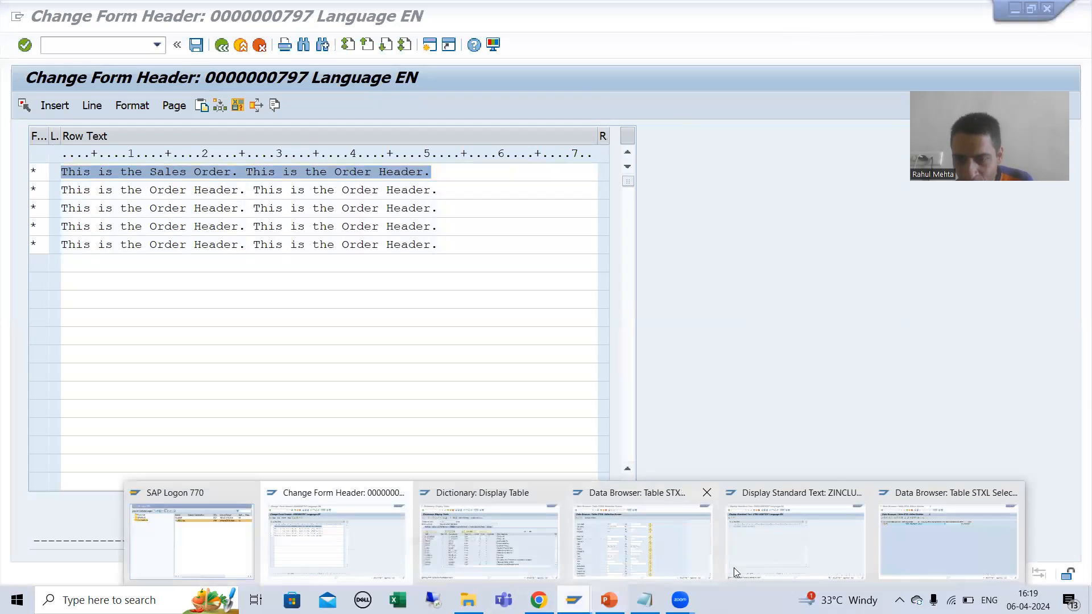
pyautogui.click(627, 543)
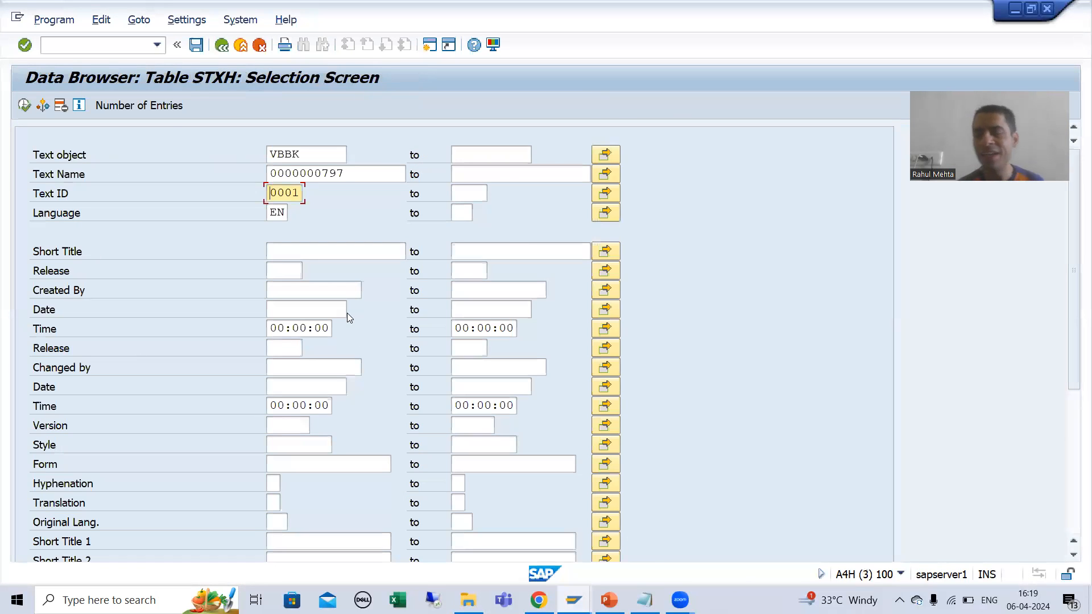
pyautogui.click(574, 600)
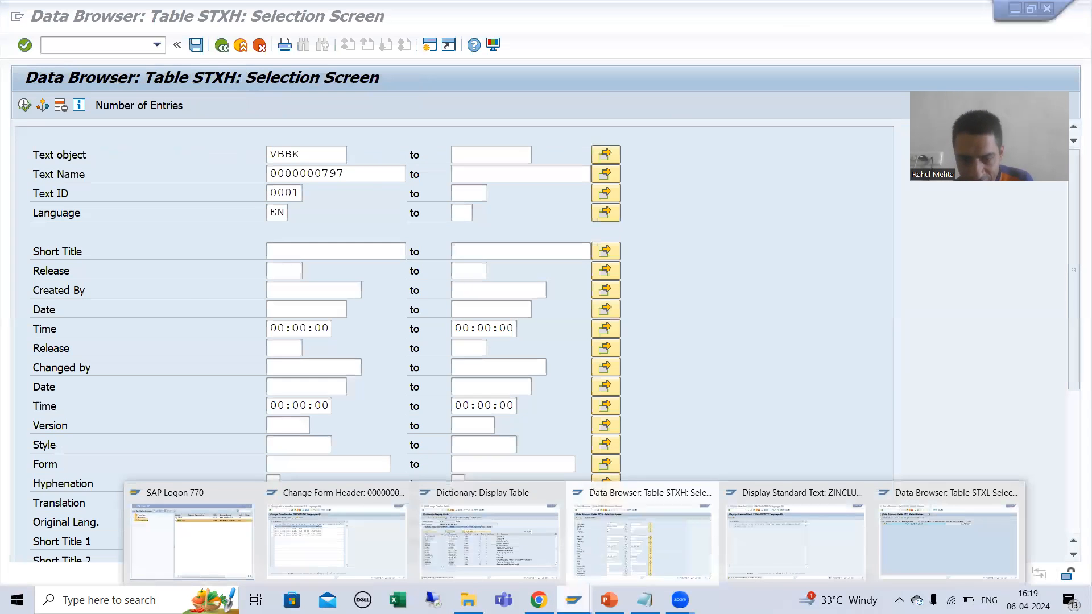
pyautogui.click(342, 542)
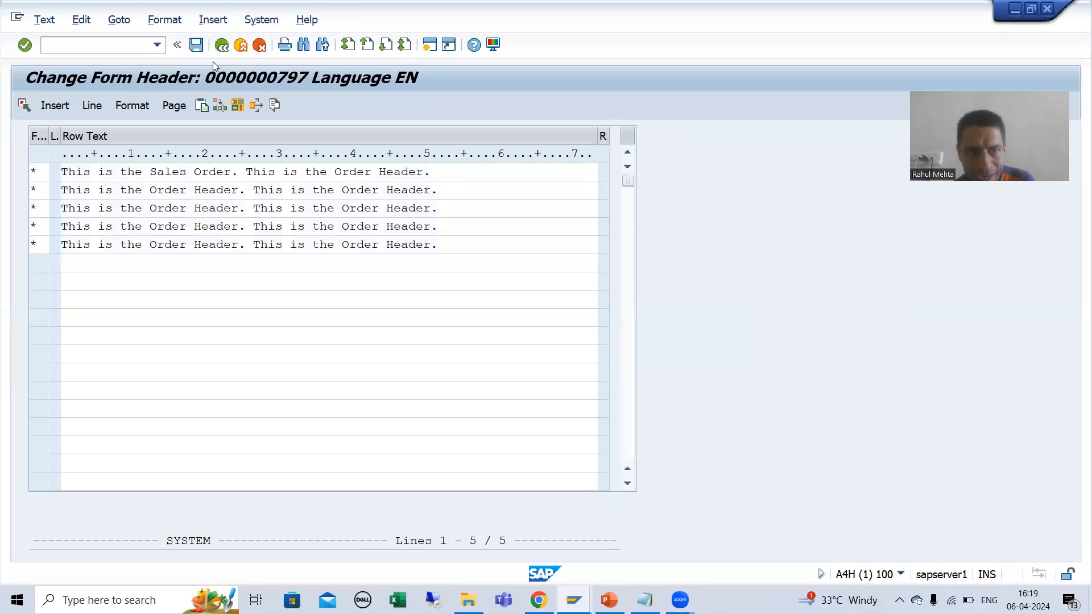
pyautogui.press('F3')
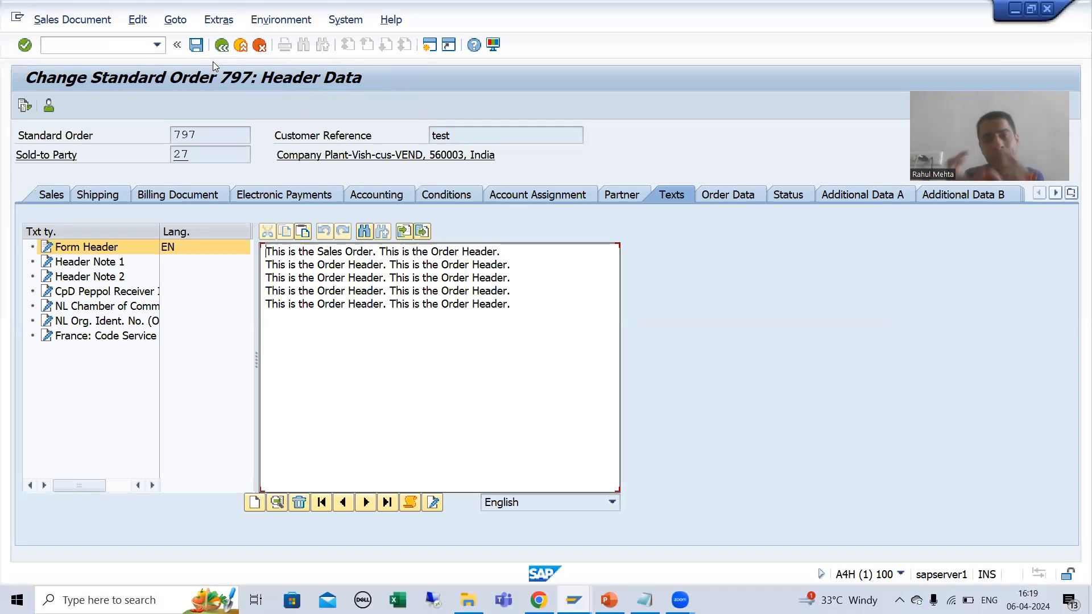
pyautogui.moveTo(512, 305); pyautogui.dragTo(250, 249)
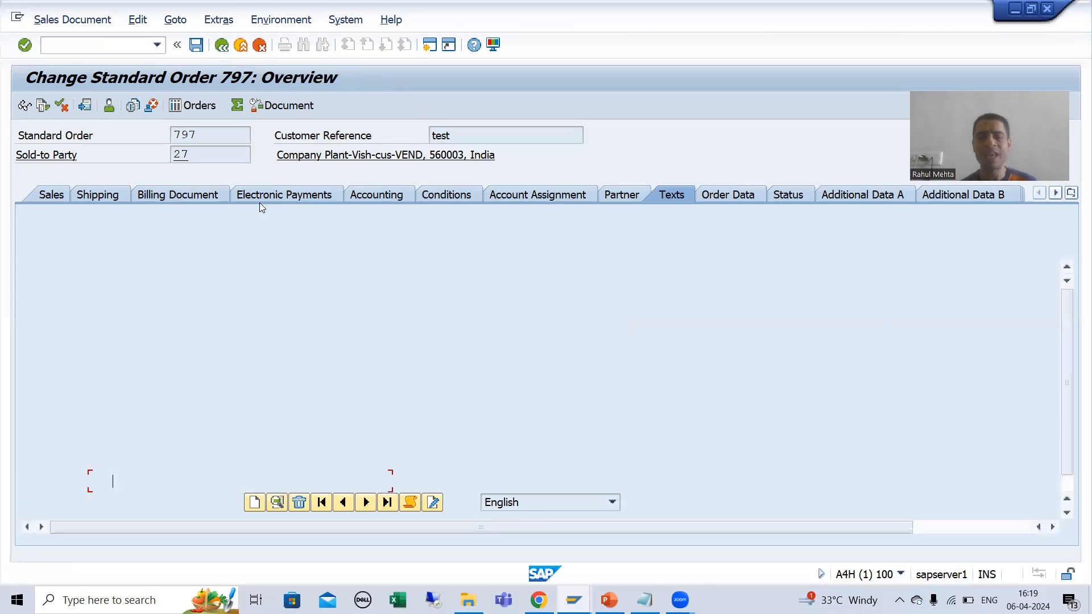
# Step: From the order overview, open the data of item 10 and show its texts
pyautogui.click(70, 484)
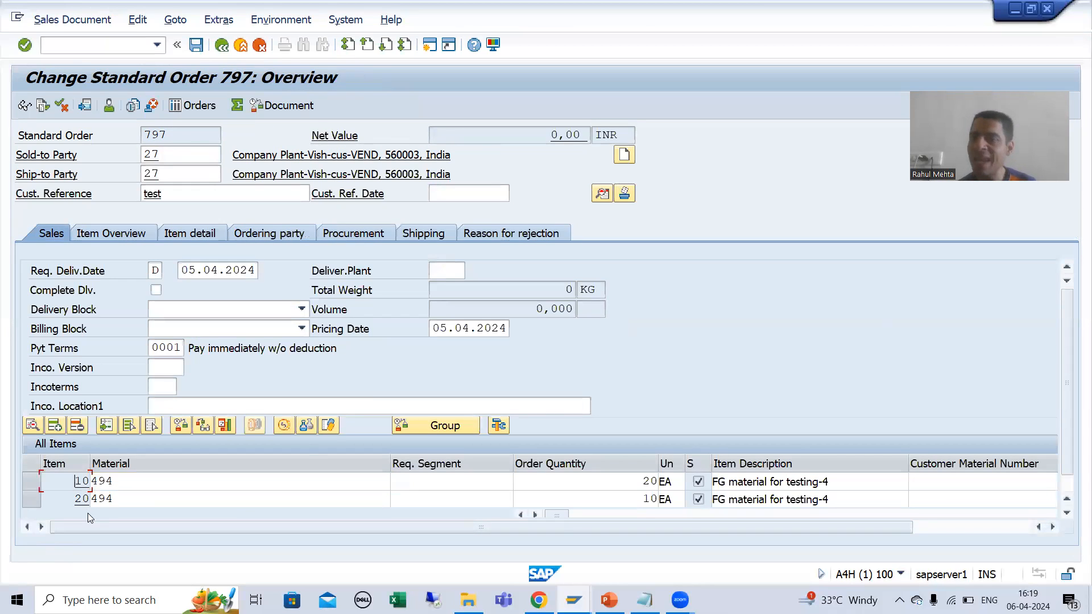
pyautogui.doubleClick(72, 483)
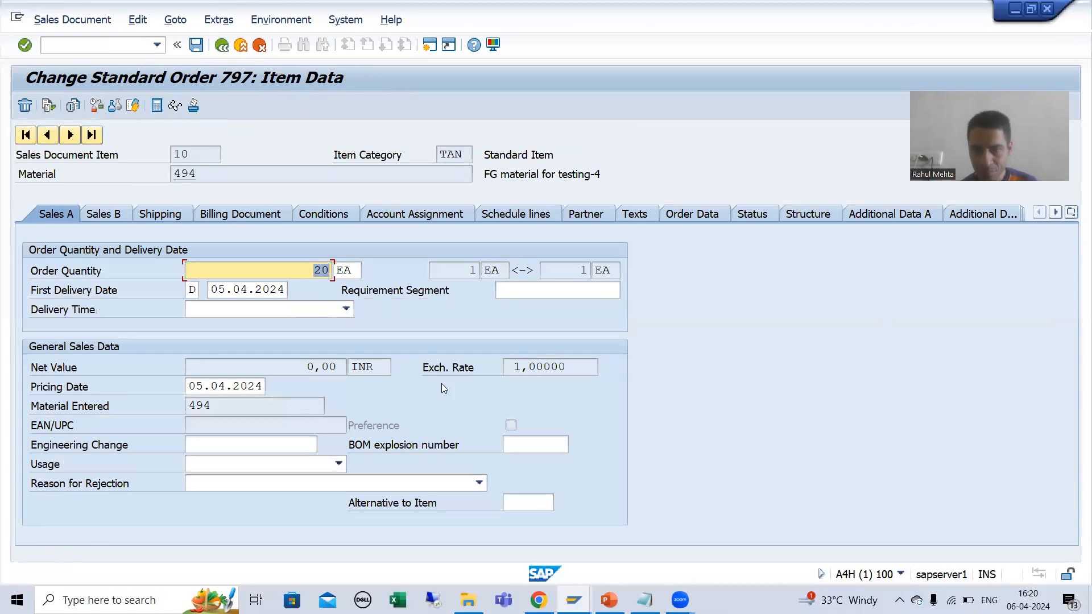
pyautogui.click(636, 218)
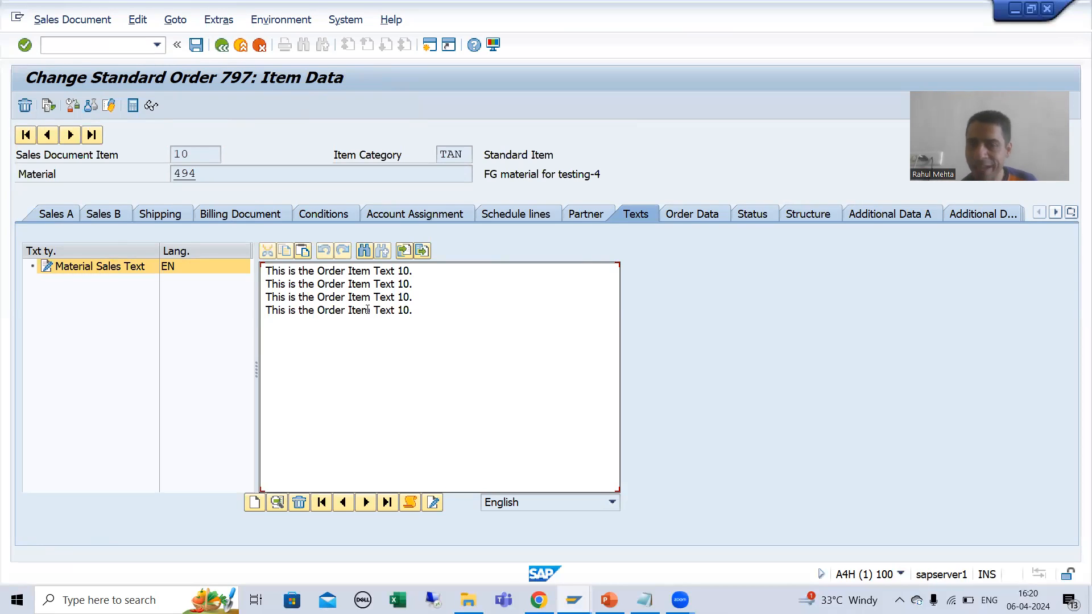
# Step: Open item 10's Material Sales Text in the full editor, close the Word document, and display the text header details
pyautogui.doubleClick(392, 362)
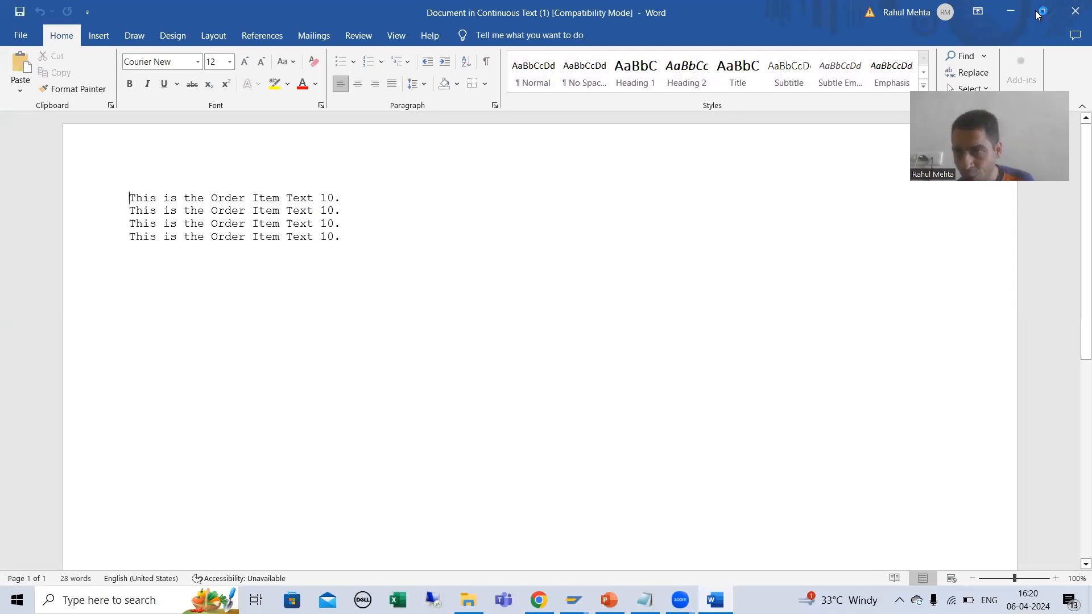
pyautogui.click(1074, 10)
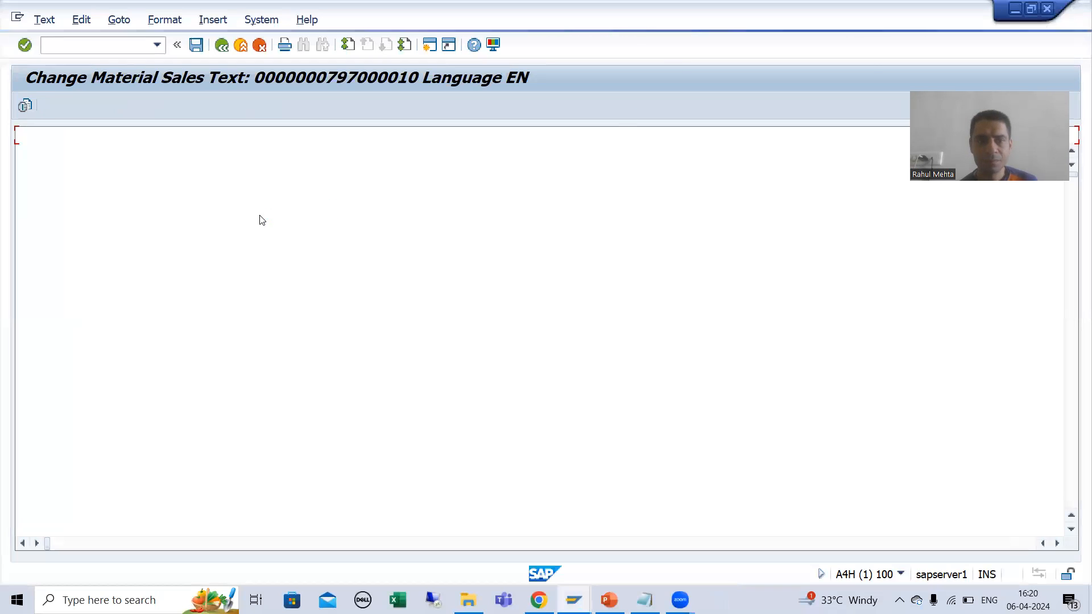
pyautogui.click(118, 25)
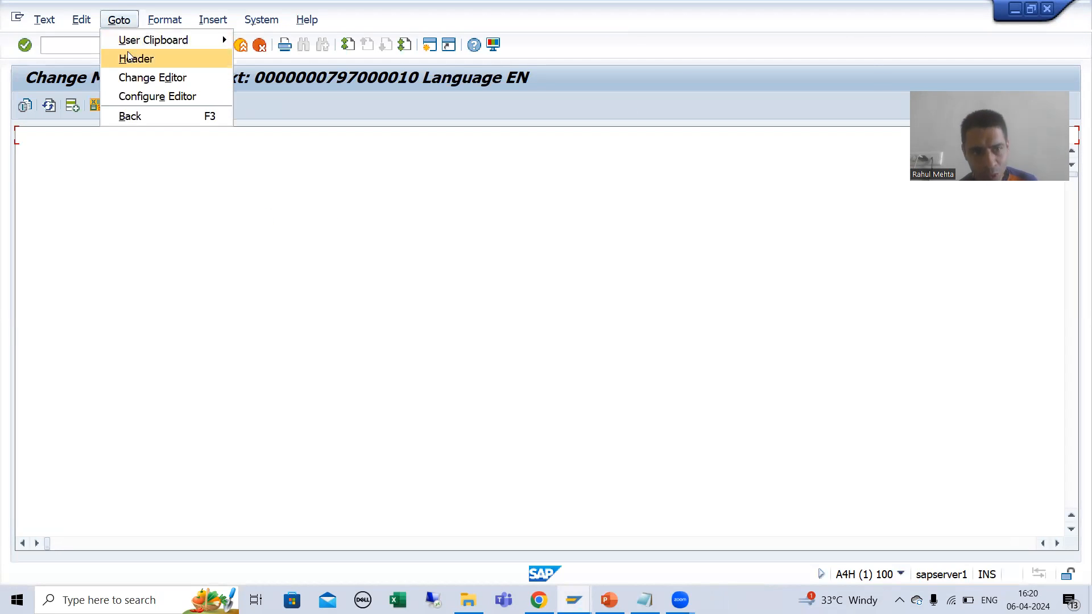
pyautogui.click(127, 56)
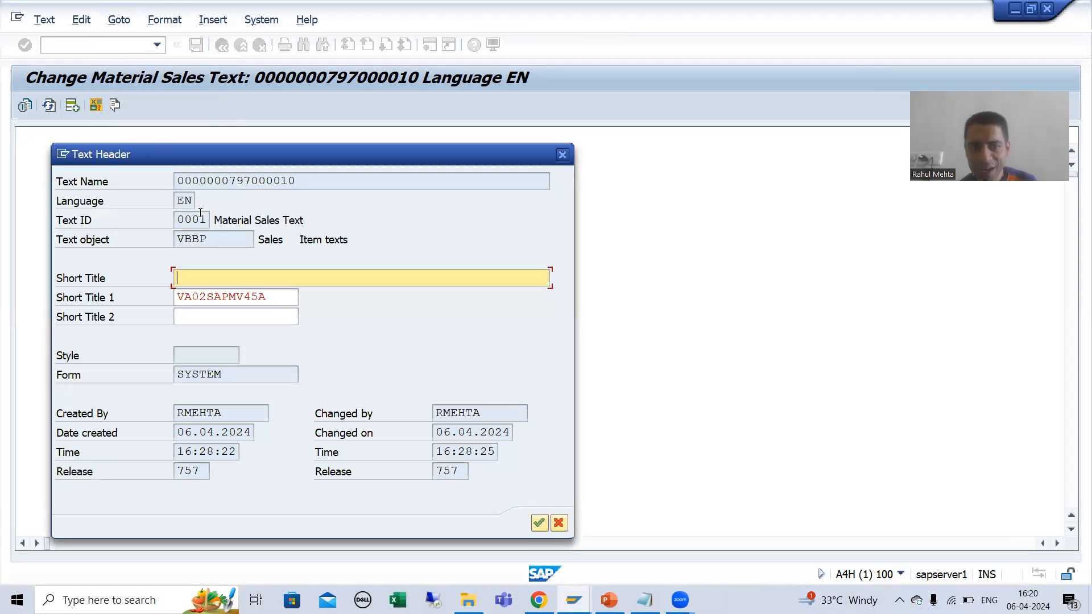
# Step: Examine the item's text header details, highlighting the order and item portions of Text Name, the Text ID and the text object
pyautogui.click(270, 181)
pyautogui.moveTo(179, 180); pyautogui.dragTo(249, 181)
pyautogui.click(250, 180)
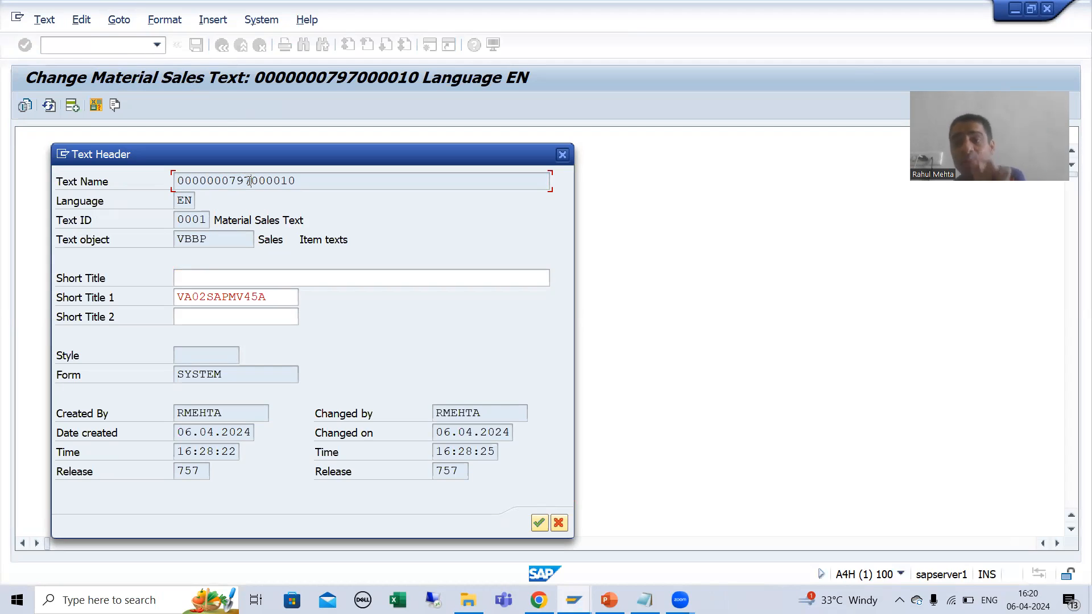
pyautogui.moveTo(250, 181); pyautogui.dragTo(299, 181)
pyautogui.click(301, 182)
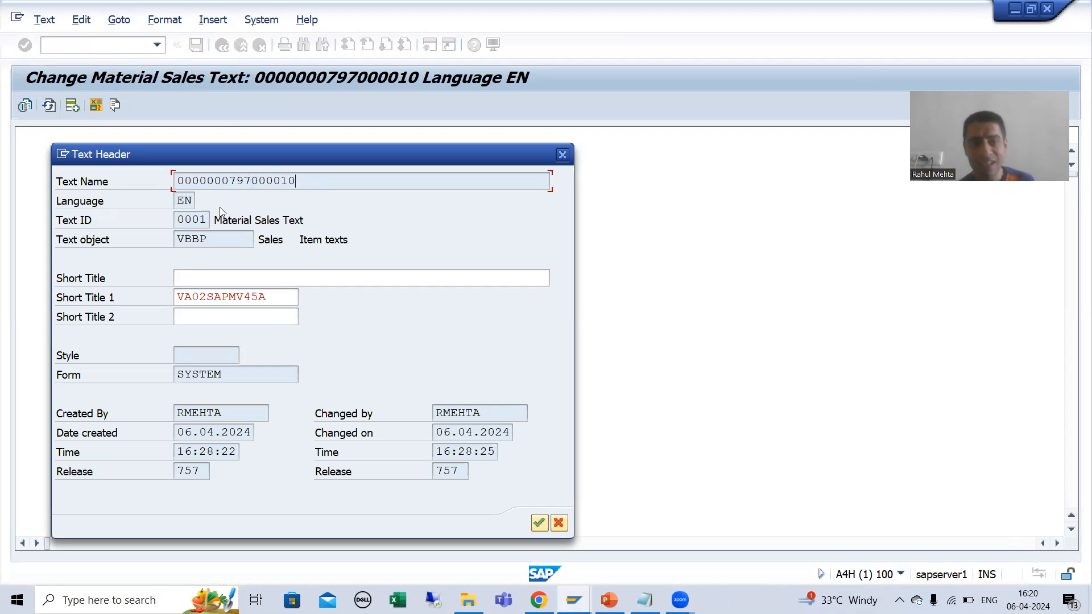
pyautogui.click(195, 219)
pyautogui.click(209, 244)
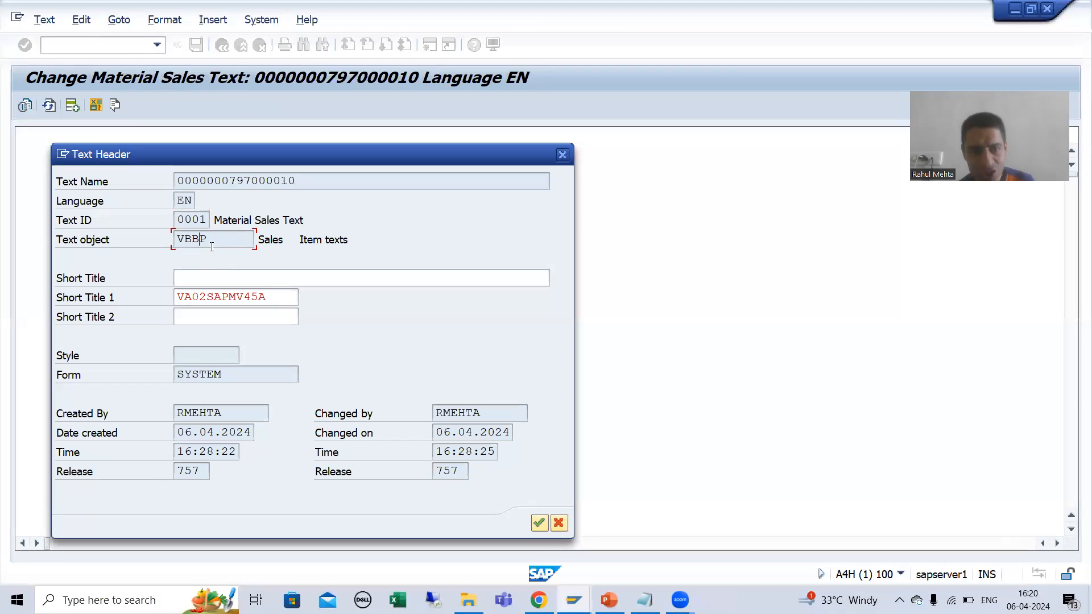
pyautogui.moveTo(212, 239); pyautogui.dragTo(176, 235)
pyautogui.click(176, 239)
pyautogui.click(178, 232)
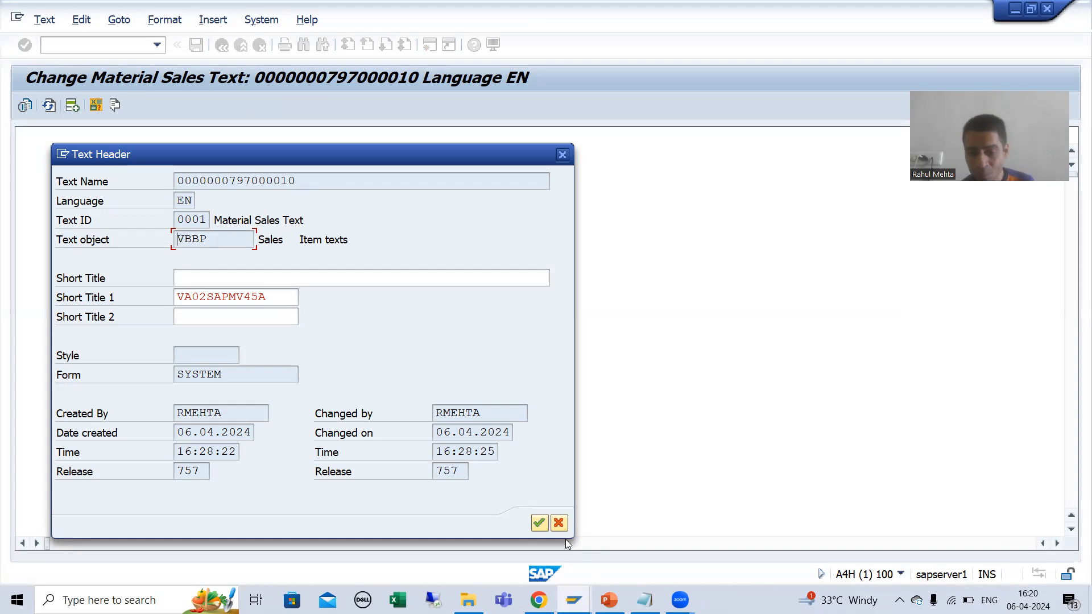
# Step: Replace the Text Name in the STXH selection with item 10's text name, copied from its text header details
pyautogui.click(573, 600)
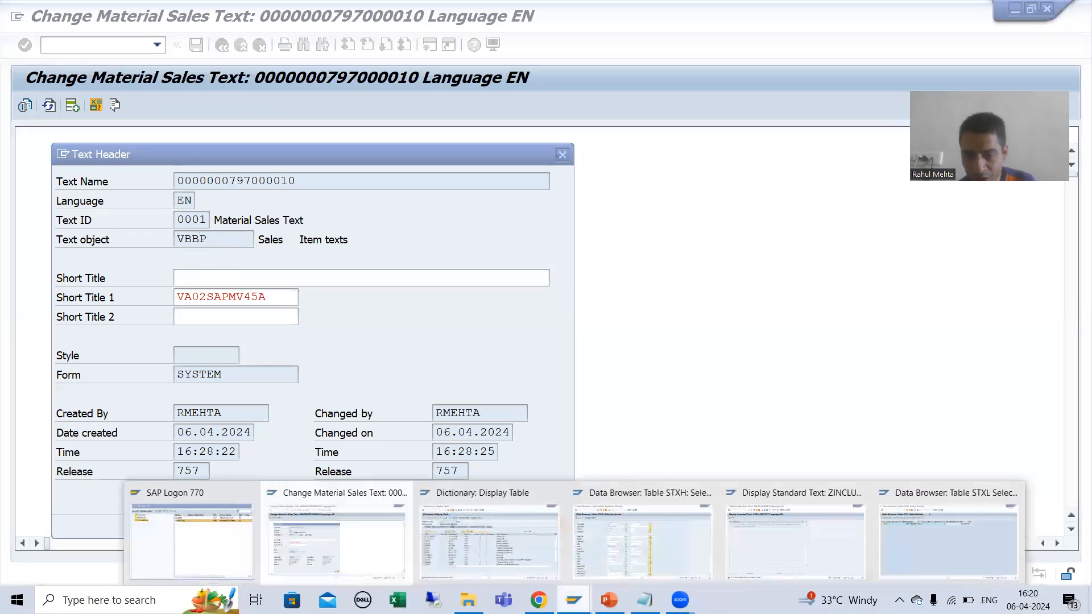
pyautogui.click(610, 548)
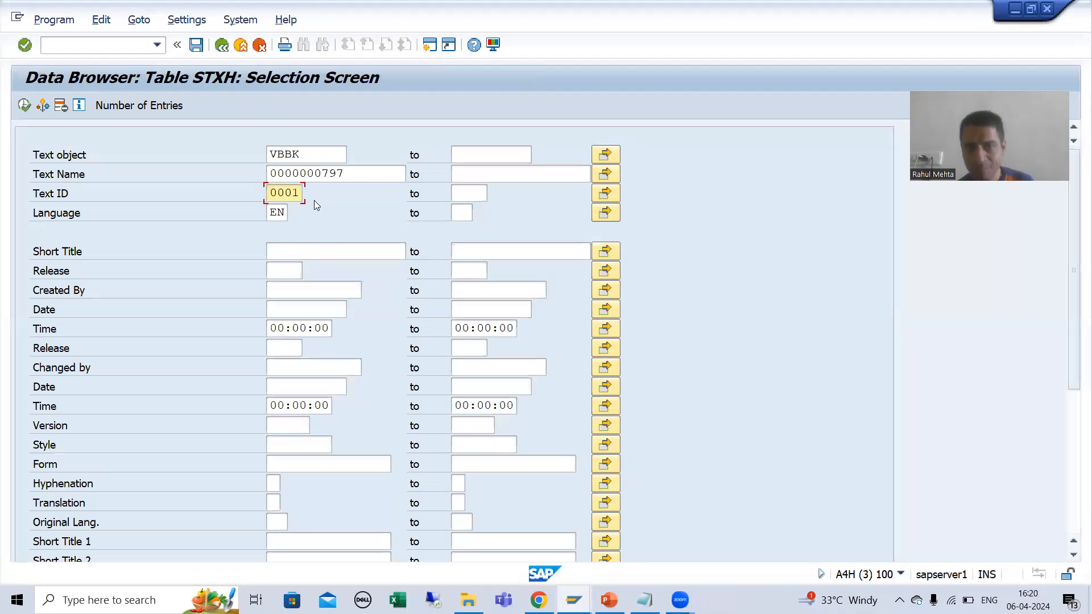
pyautogui.click(352, 175)
pyautogui.press('BackSpace')
pyautogui.press('BackSpace')
pyautogui.press('BackSpace')
pyautogui.press('BackSpace')
pyautogui.press('BackSpace')
pyautogui.press('BackSpace')
pyautogui.press('BackSpace')
pyautogui.press('BackSpace')
pyautogui.press('BackSpace')
pyautogui.press('BackSpace')
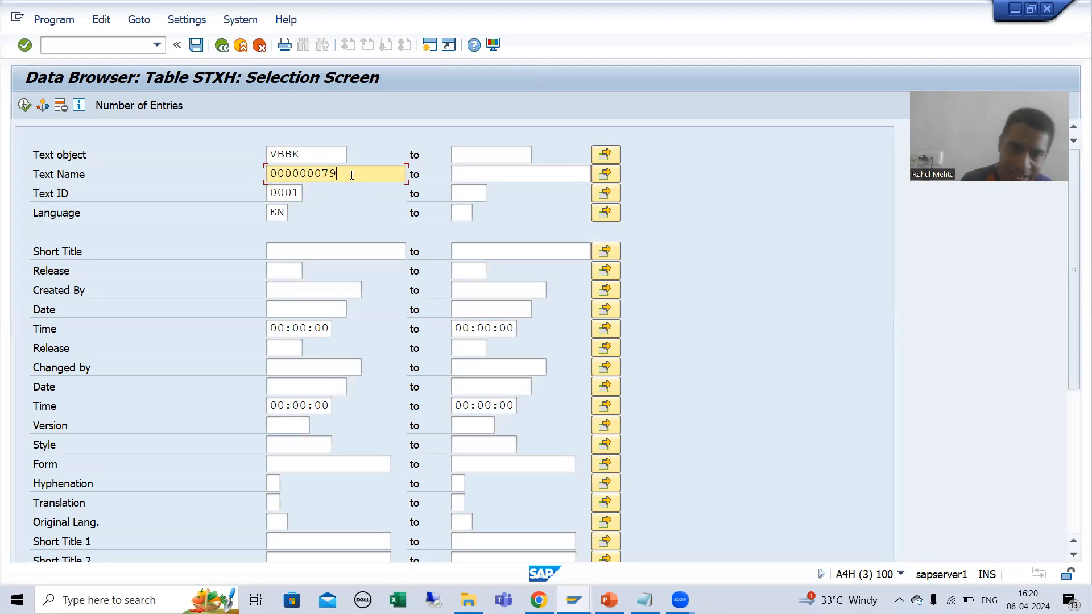
pyautogui.hotkey('alt', 'Tab')
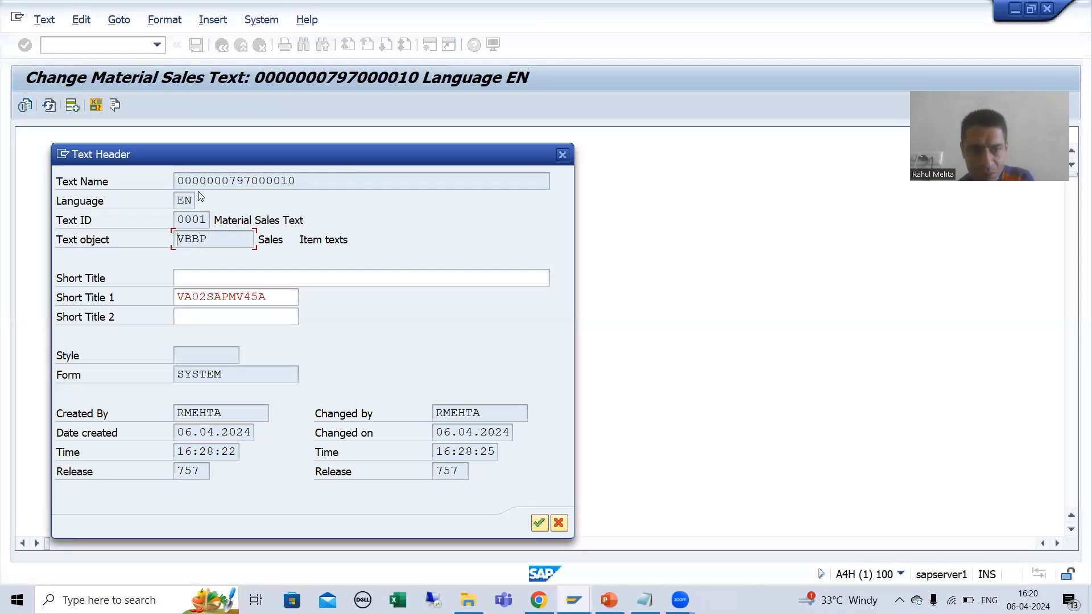
pyautogui.moveTo(177, 181); pyautogui.dragTo(298, 180)
pyautogui.hotkey('ctrl', 'c')
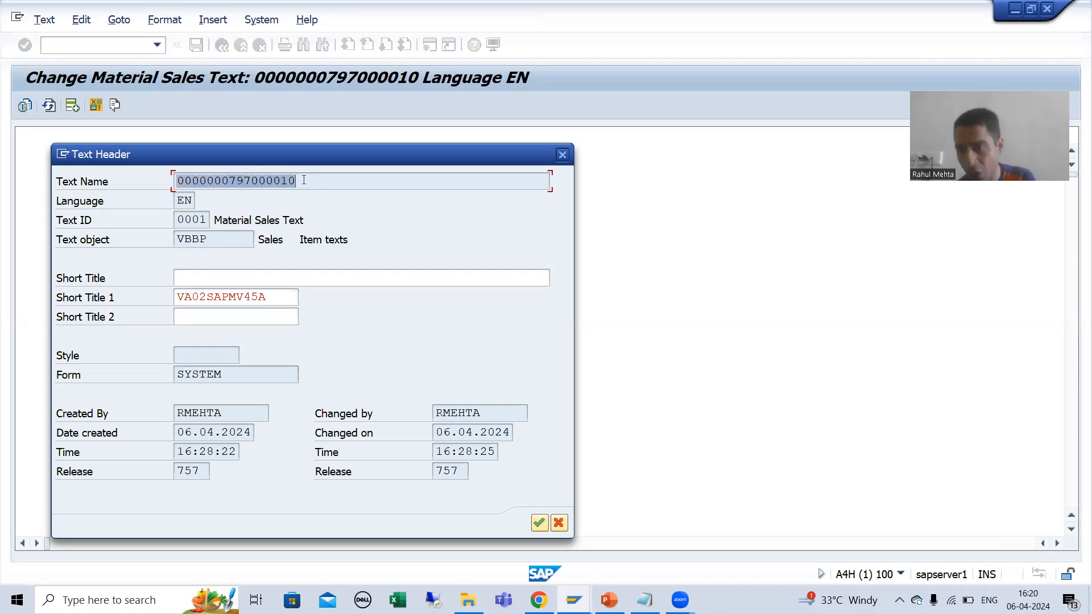
pyautogui.click(303, 180)
pyautogui.hotkey('alt', 'Tab')
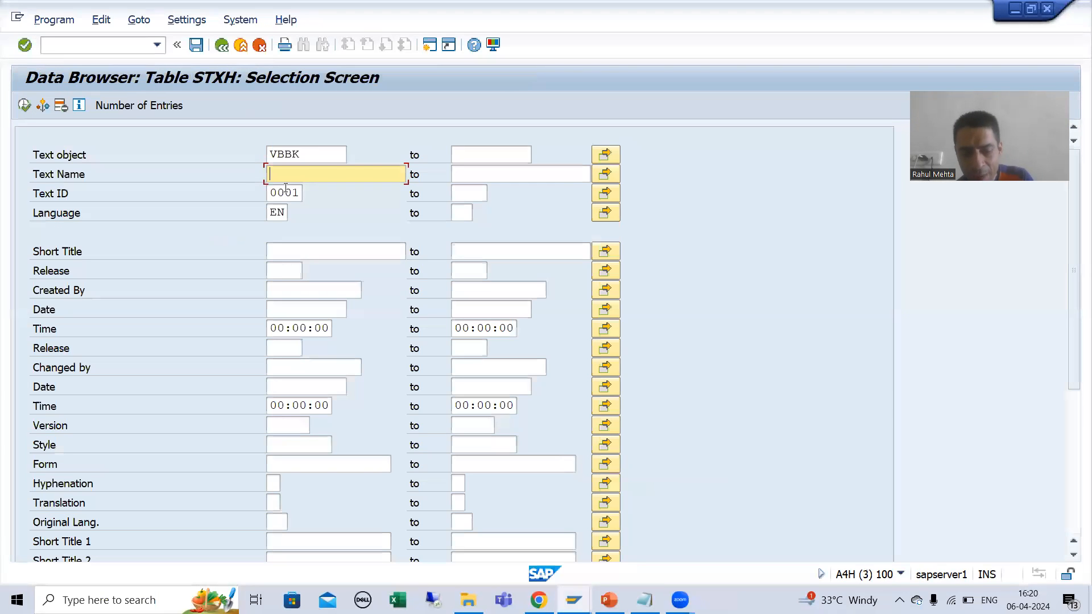
pyautogui.hotkey('ctrl', 'v')
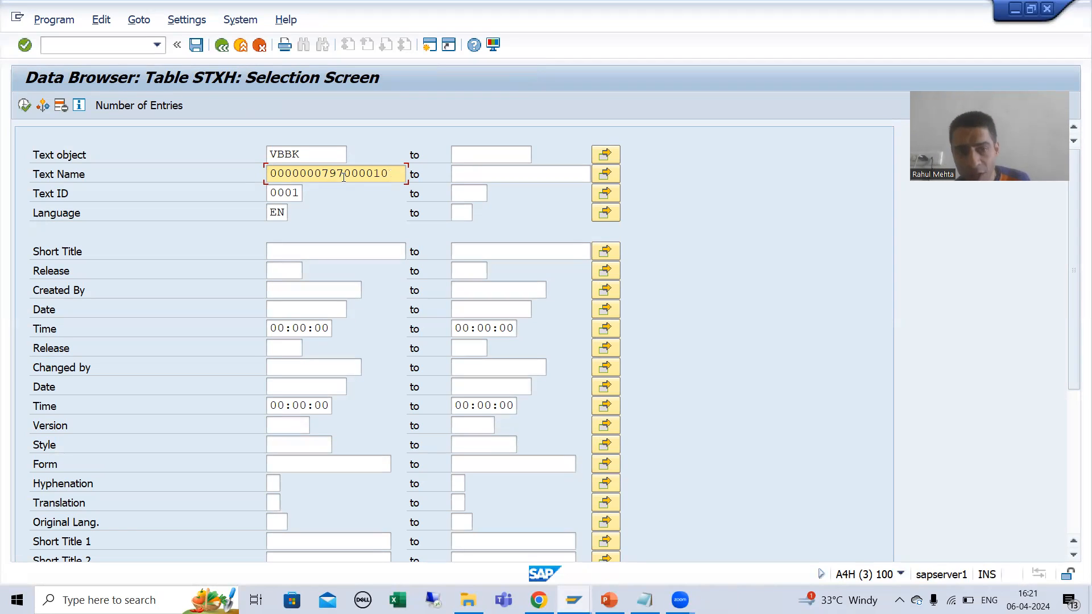
pyautogui.moveTo(345, 171); pyautogui.dragTo(266, 172)
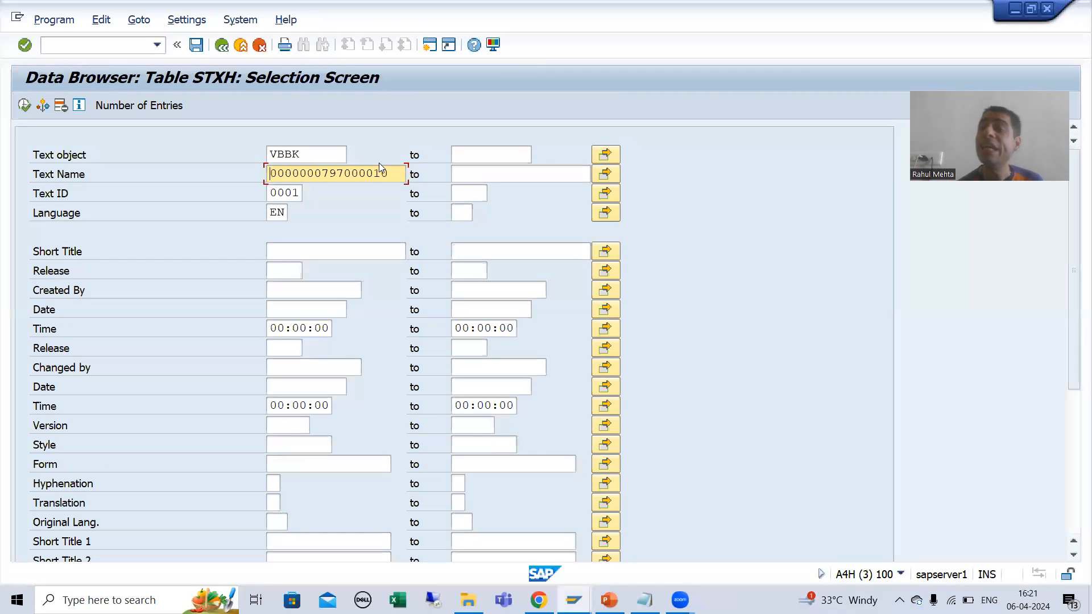
# Step: Set the STXH selection's Text object to VBBP and run the selection for item 10's text
pyautogui.click(316, 156)
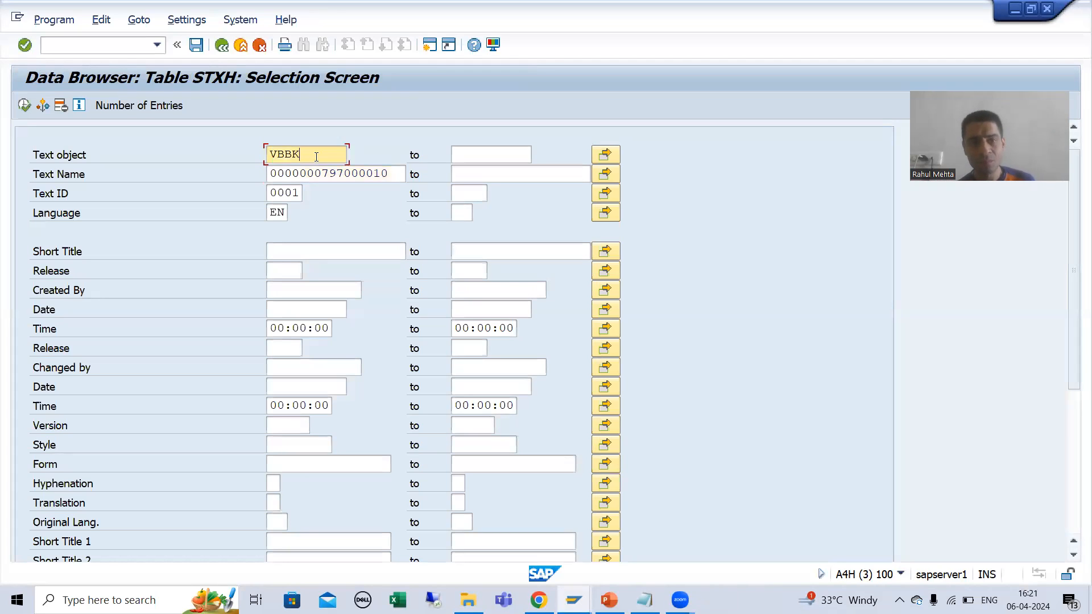
pyautogui.press('BackSpace')
pyautogui.write('P')
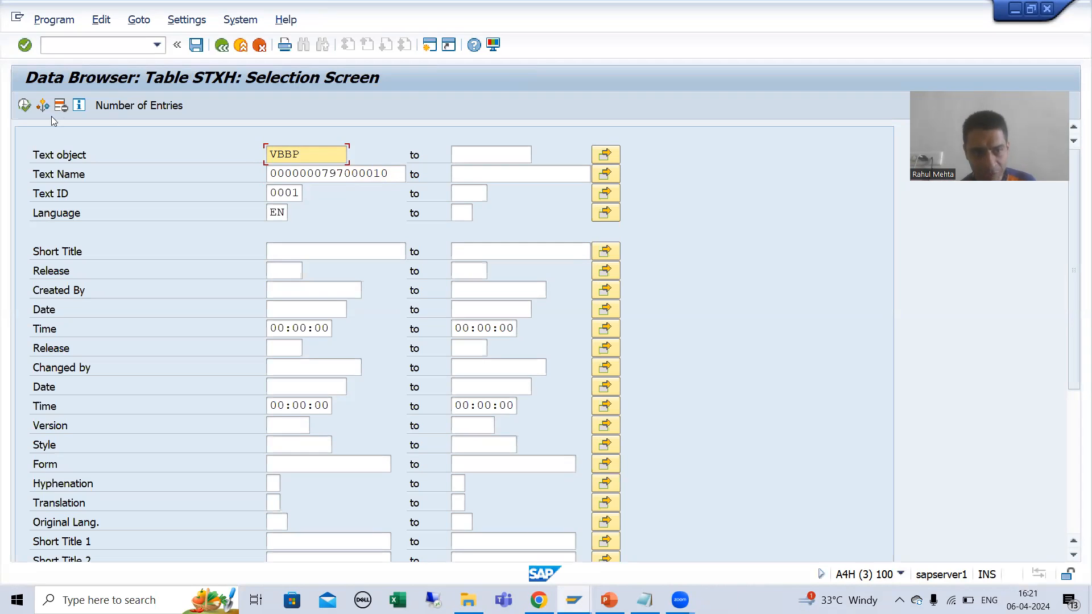
pyautogui.click(25, 105)
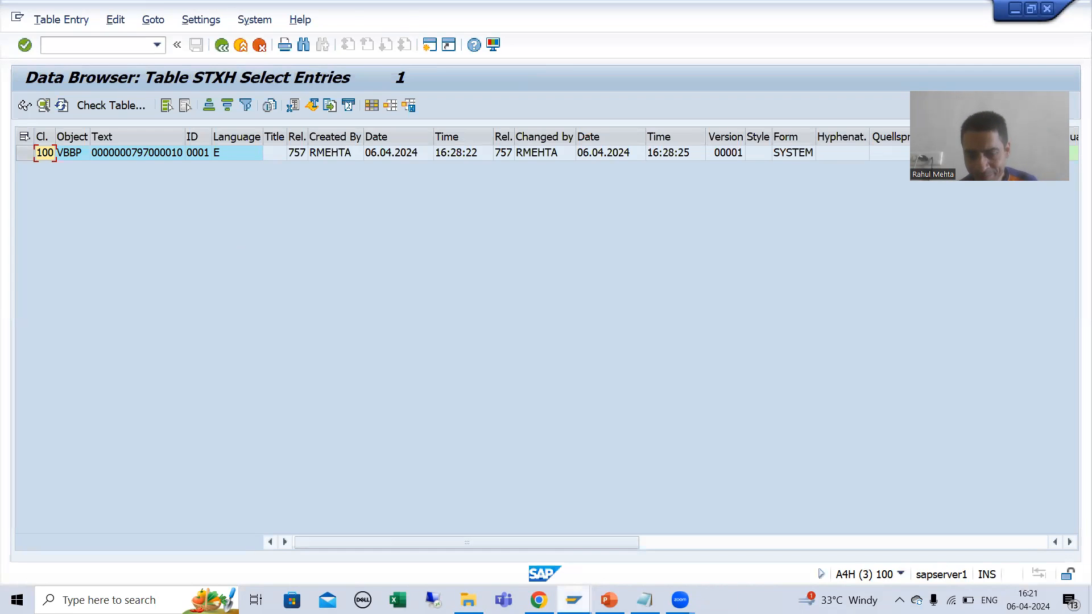
# Step: Return to the STXL selection criteria and set the Text object to VBBP
pyautogui.click(573, 600)
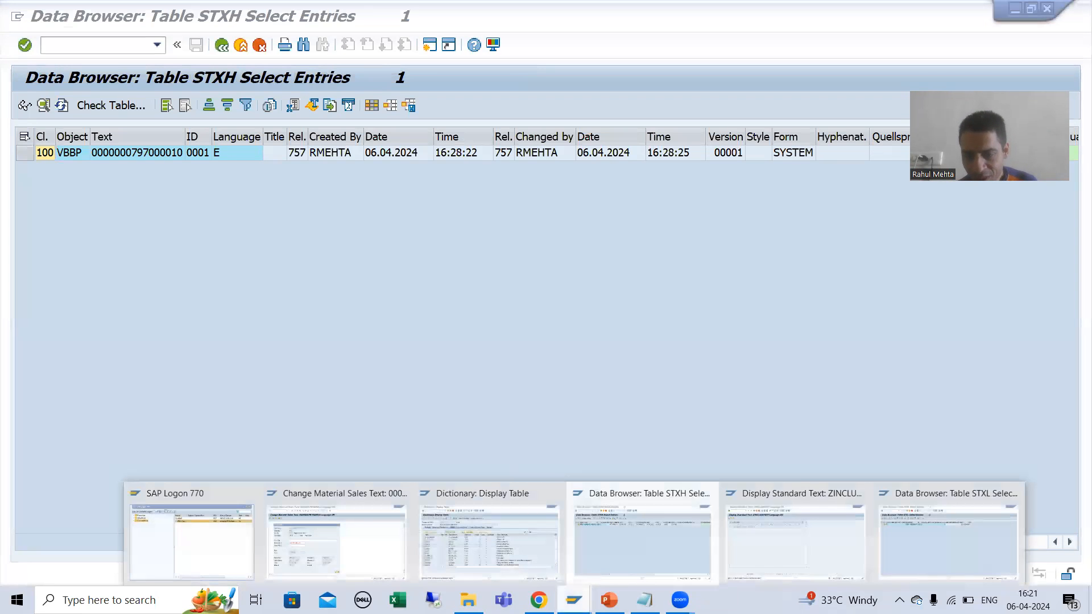
pyautogui.click(941, 538)
pyautogui.click(222, 45)
pyautogui.click(308, 171)
pyautogui.press('BackSpace')
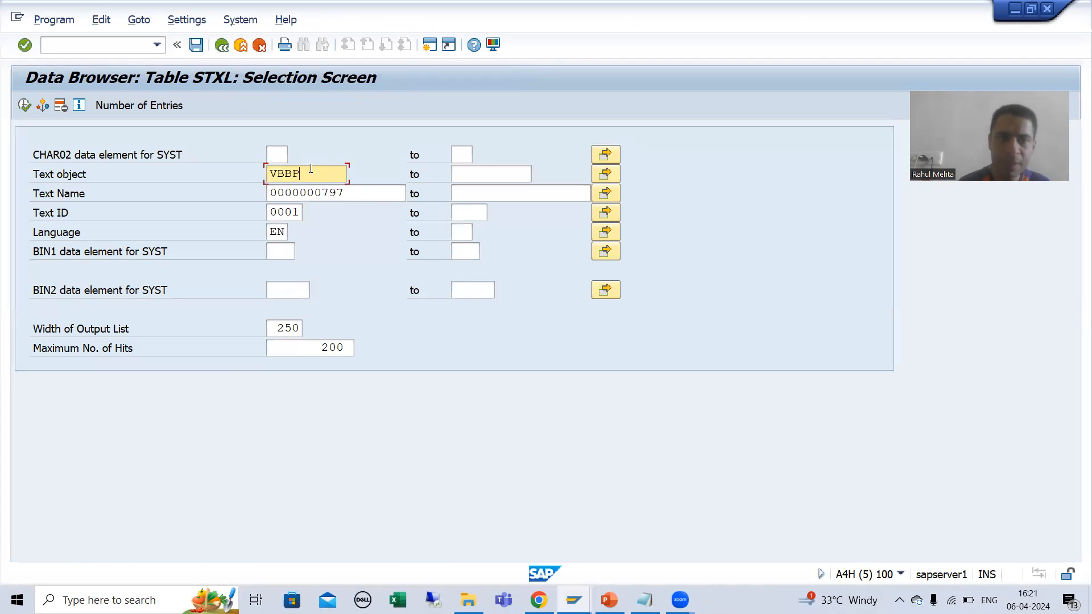
pyautogui.write('P')
# Step: Replace the STXL Text Name with item 10's text name copied from the STXH entry, and run the selection
pyautogui.click(374, 196)
pyautogui.press('BackSpace')
pyautogui.press('BackSpace')
pyautogui.press('BackSpace')
pyautogui.press('BackSpace')
pyautogui.press('BackSpace')
pyautogui.press('BackSpace')
pyautogui.press('BackSpace')
pyautogui.press('BackSpace')
pyautogui.press('BackSpace')
pyautogui.write('7')
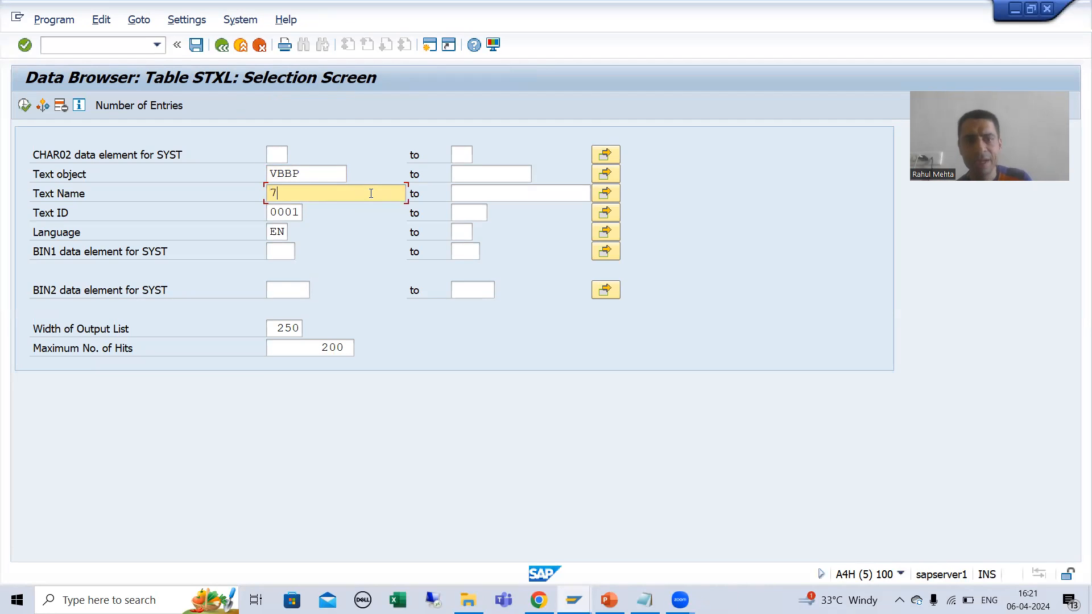
pyautogui.write('7')
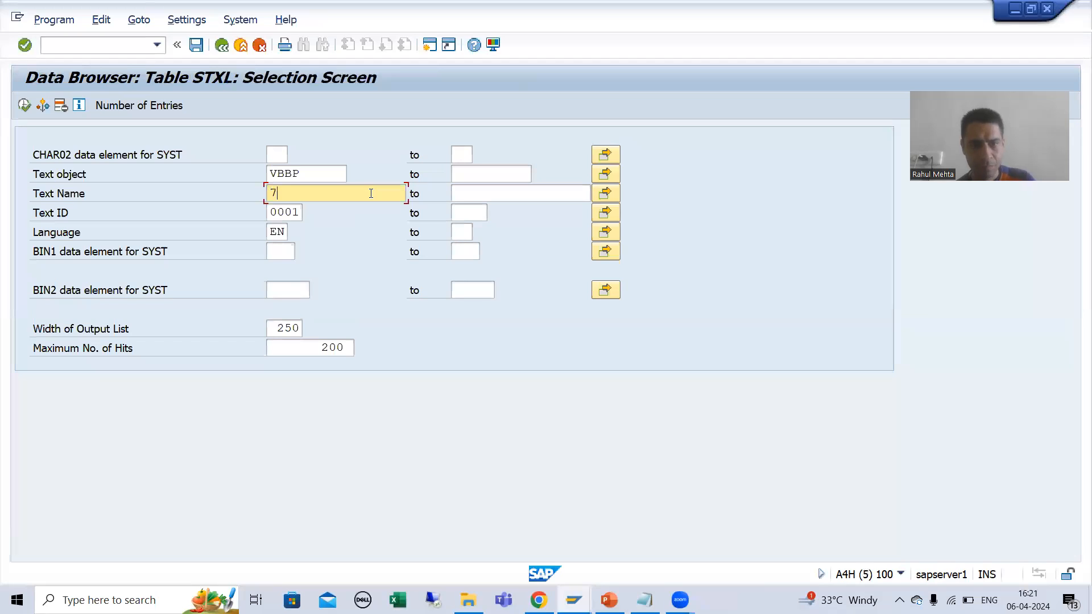
pyautogui.hotkey('alt', 'Tab')
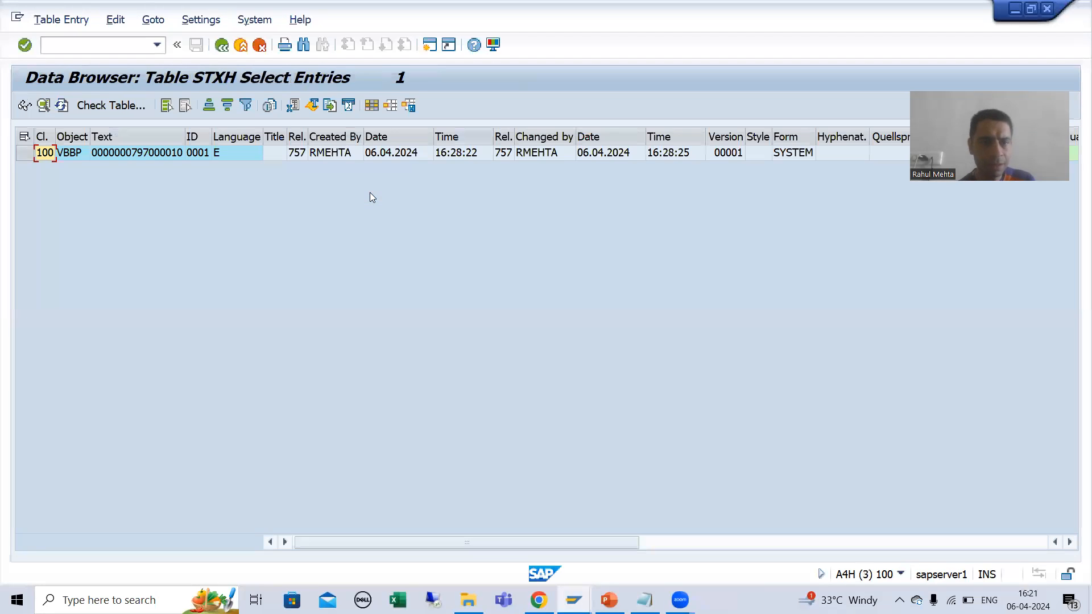
pyautogui.click(161, 152)
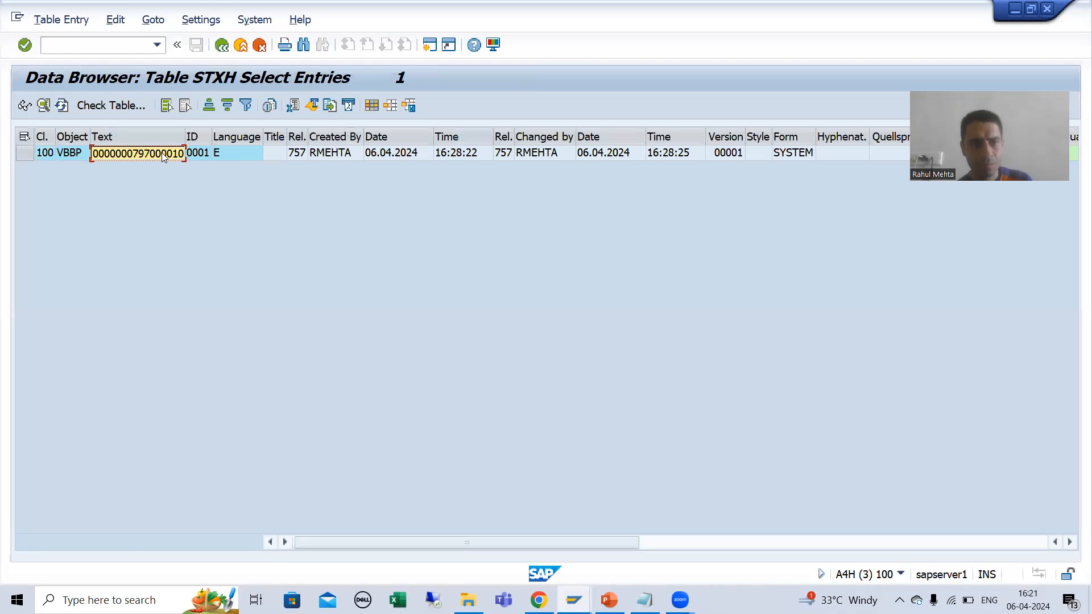
pyautogui.hotkey('alt', 'Tab')
pyautogui.hotkey('ctrl', 'v')
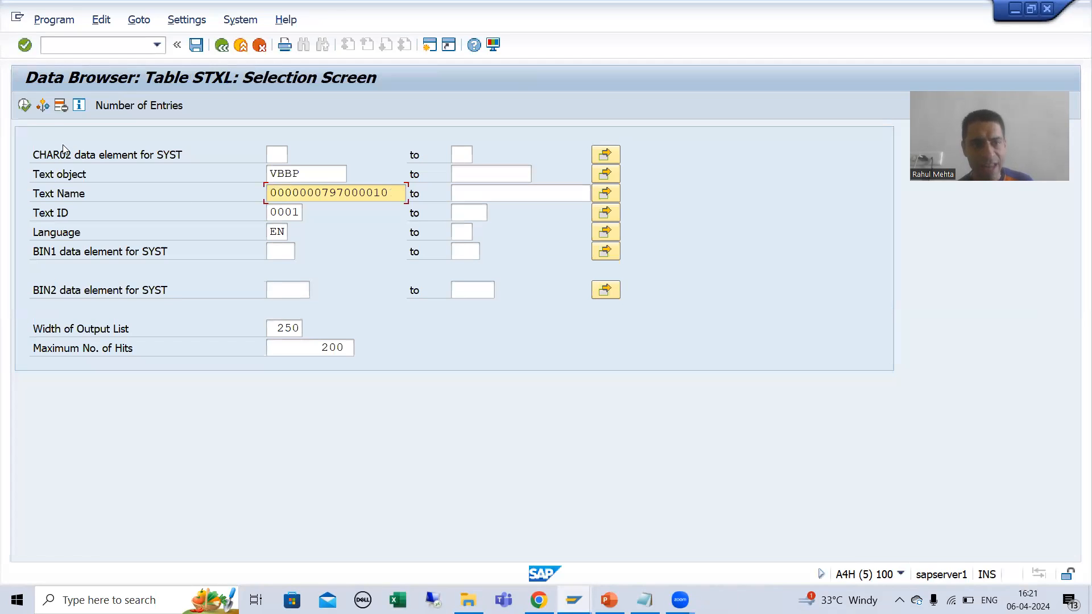
pyautogui.click(25, 106)
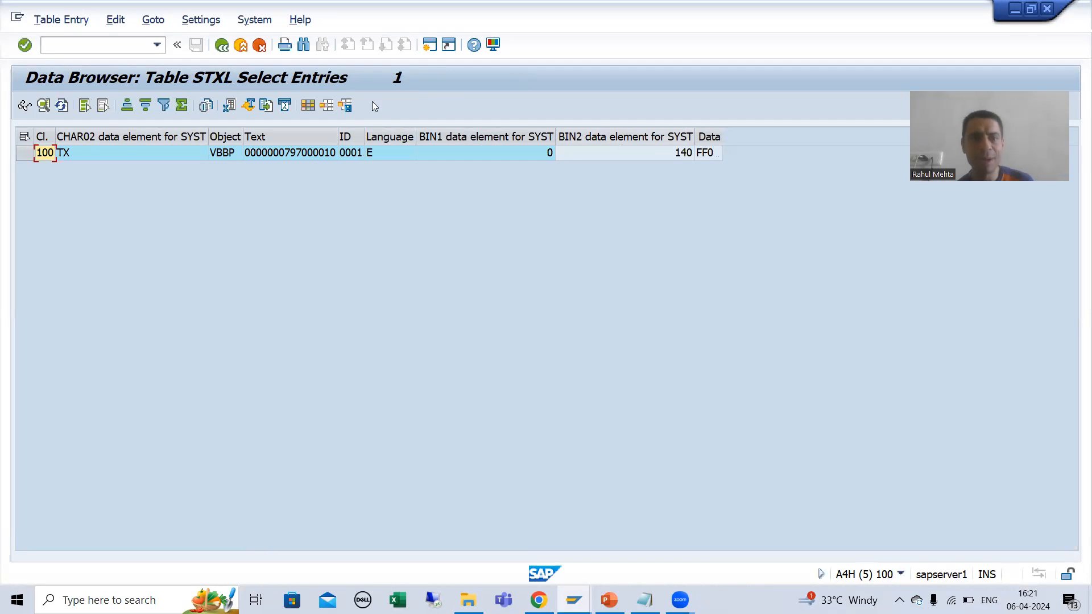
# Step: Return to the STXH selection criteria and change the item portion of the Text Name to 000020
pyautogui.hotkey('alt', 'Tab')
pyautogui.click(221, 45)
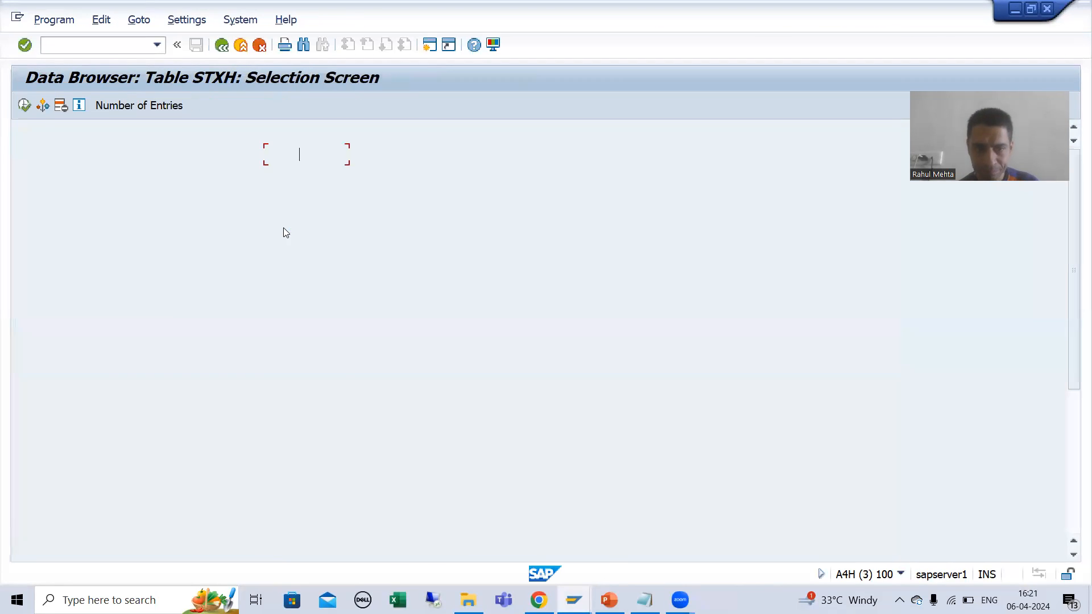
pyautogui.press('BackSpace')
pyautogui.write('20')
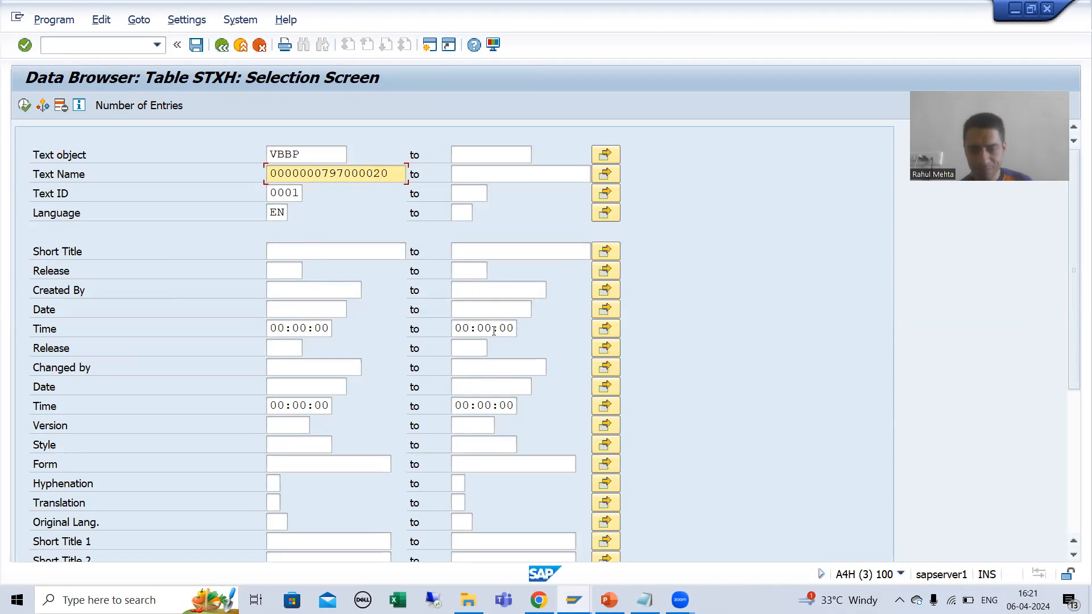
# Step: Switch to item 10's sales text, close its text header details, and return to the order overview
pyautogui.click(573, 600)
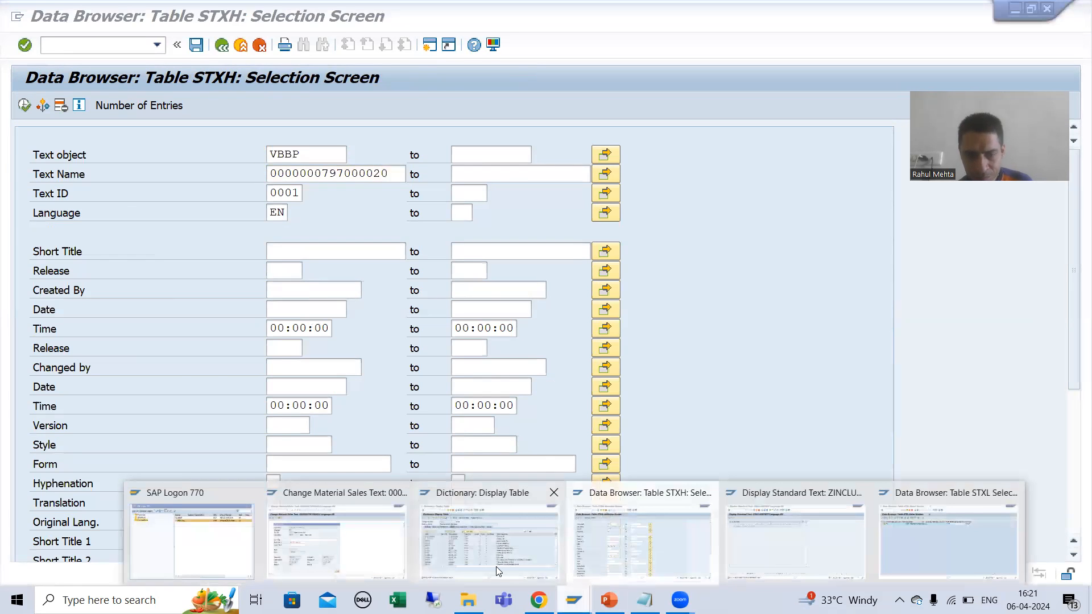
pyautogui.click(370, 542)
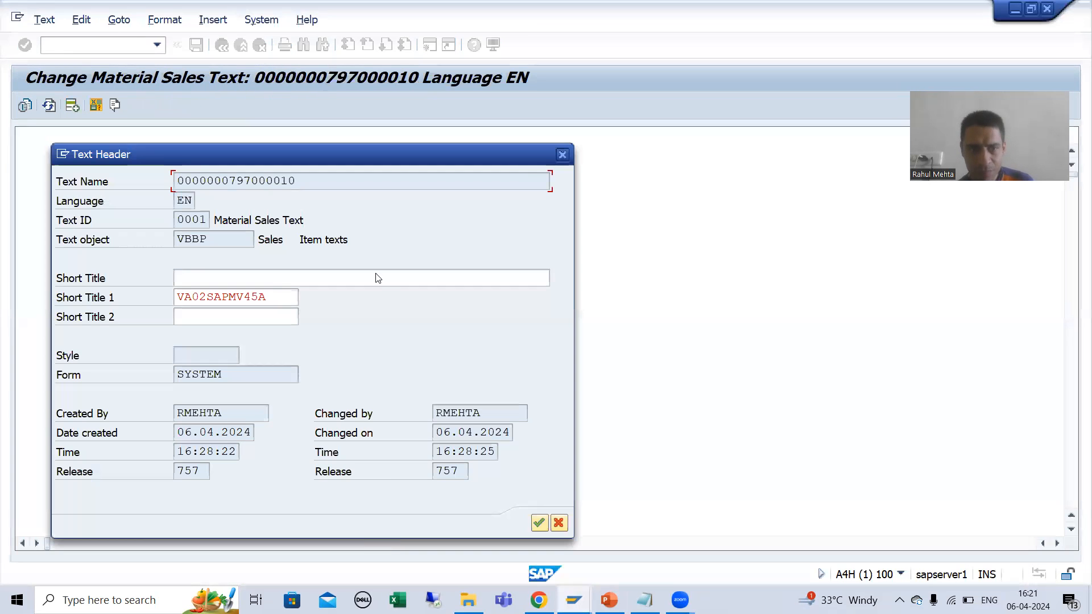
pyautogui.click(561, 158)
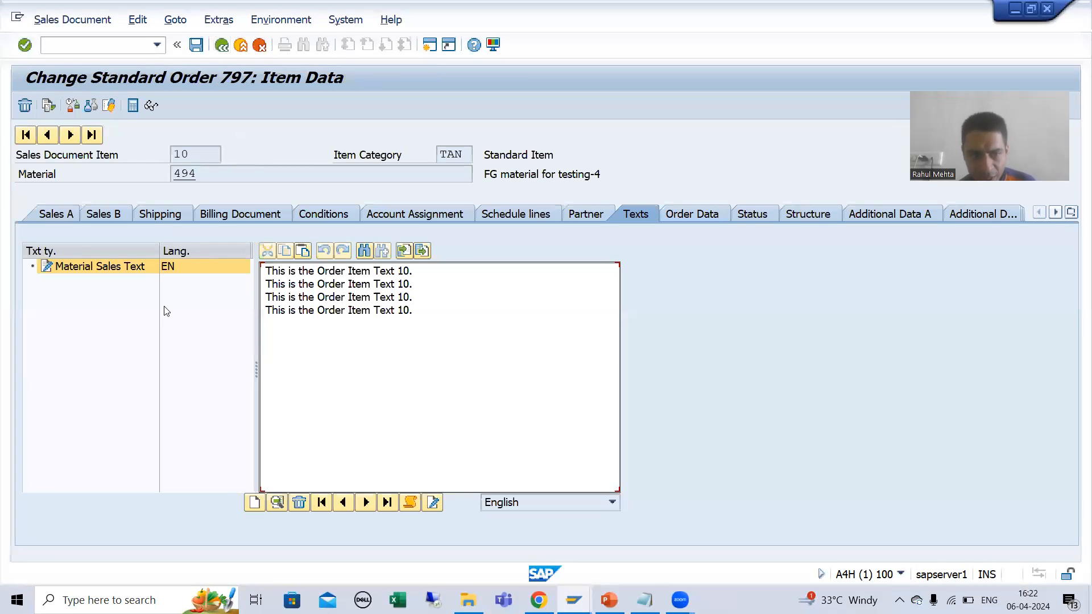
pyautogui.click(222, 45)
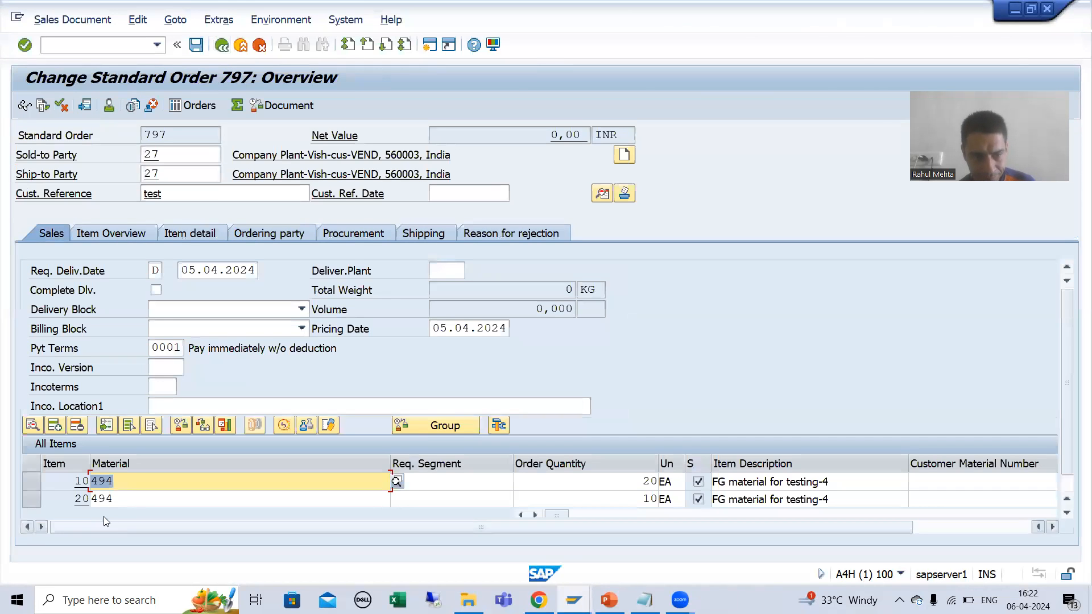
# Step: Display the text header details of item 20's Material Sales Text, closing the Word document, and highlight the Text Name
pyautogui.doubleClick(81, 499)
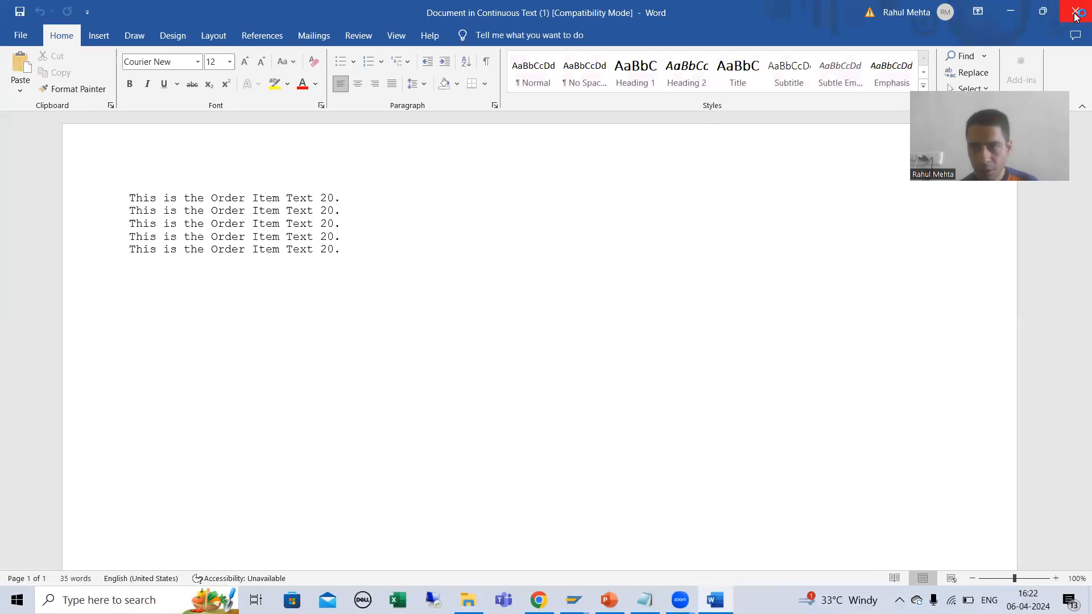
pyautogui.click(1075, 14)
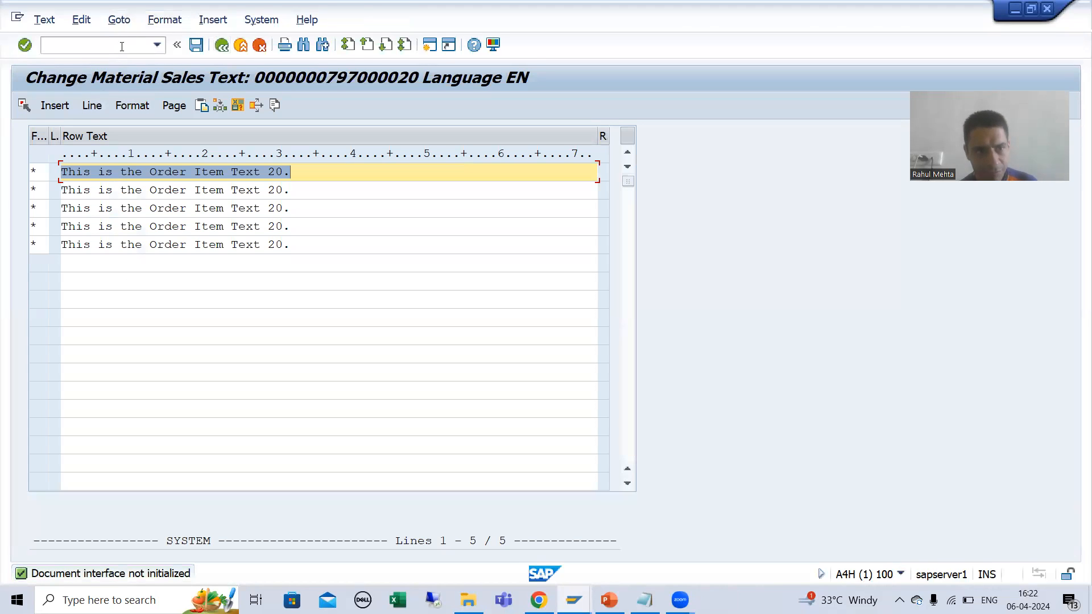
pyautogui.click(119, 19)
pyautogui.click(132, 57)
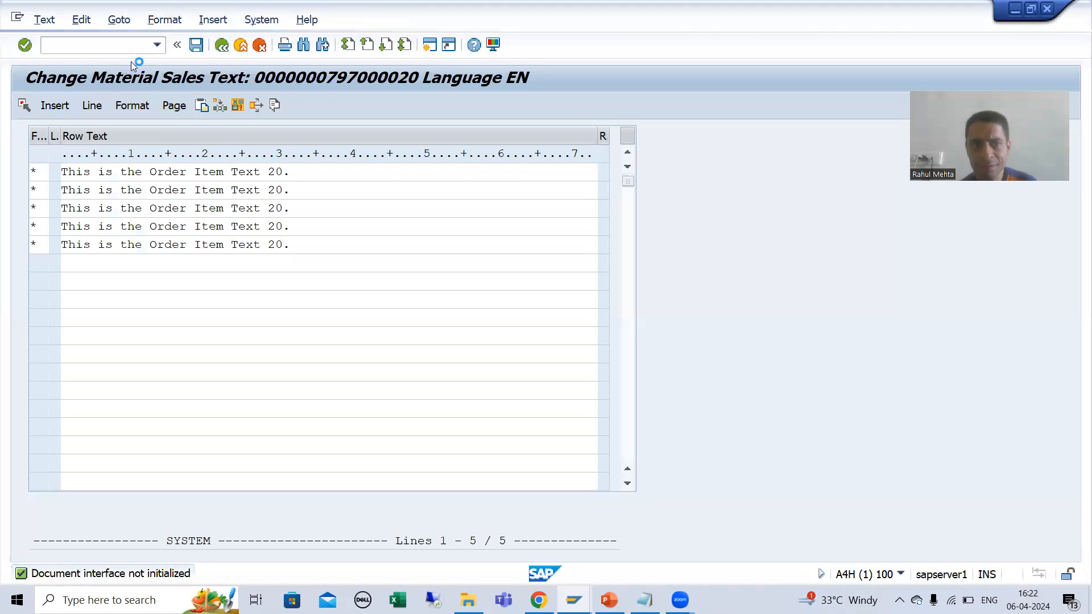
pyautogui.moveTo(306, 182); pyautogui.dragTo(165, 183)
pyautogui.click(165, 184)
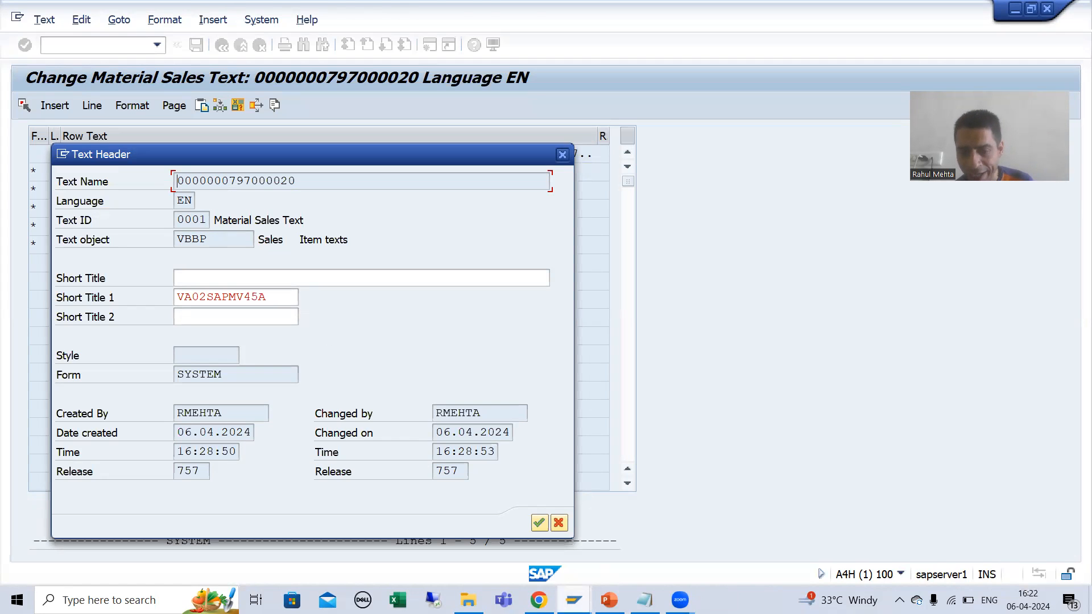
# Step: Switch to the STXH selection and run it for item 20's text
pyautogui.click(574, 598)
pyautogui.click(621, 560)
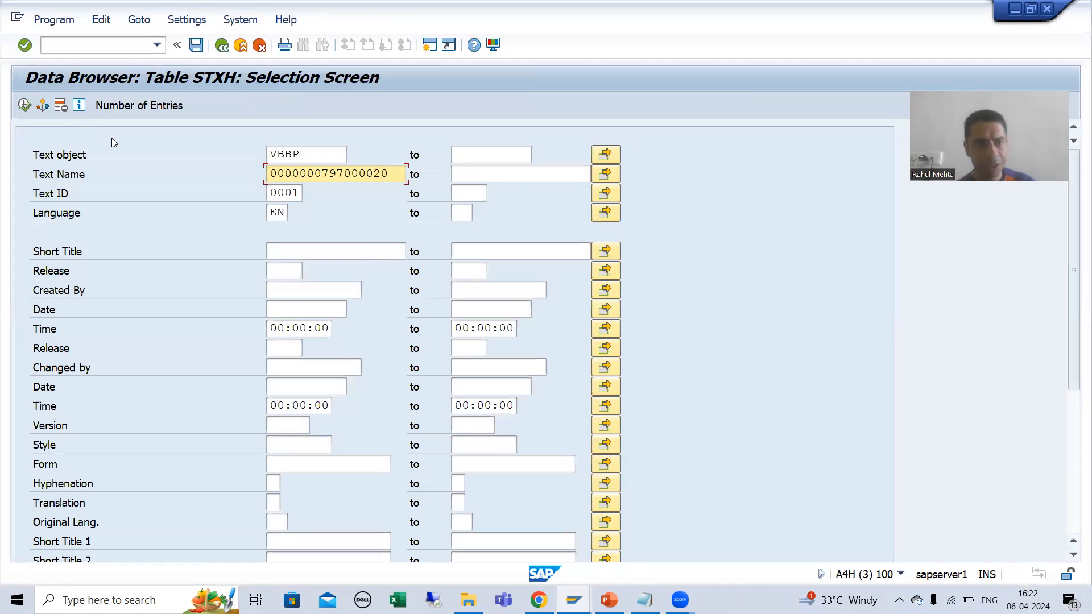
pyautogui.click(24, 107)
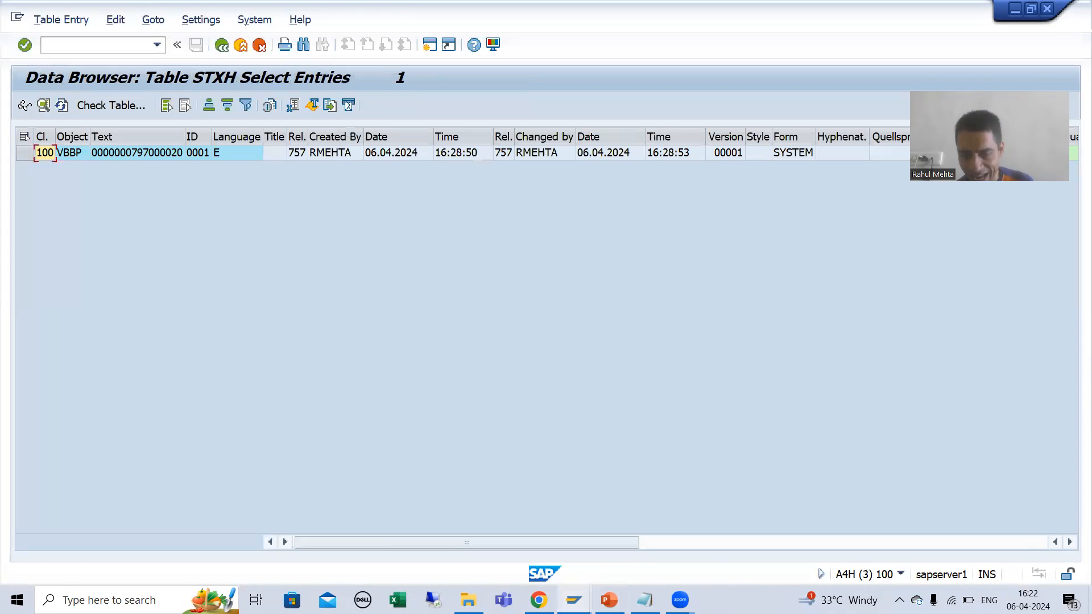
# Step: Return to the STXL selection criteria and change the item portion of the Text Name to 000020
pyautogui.click(575, 600)
pyautogui.click(944, 540)
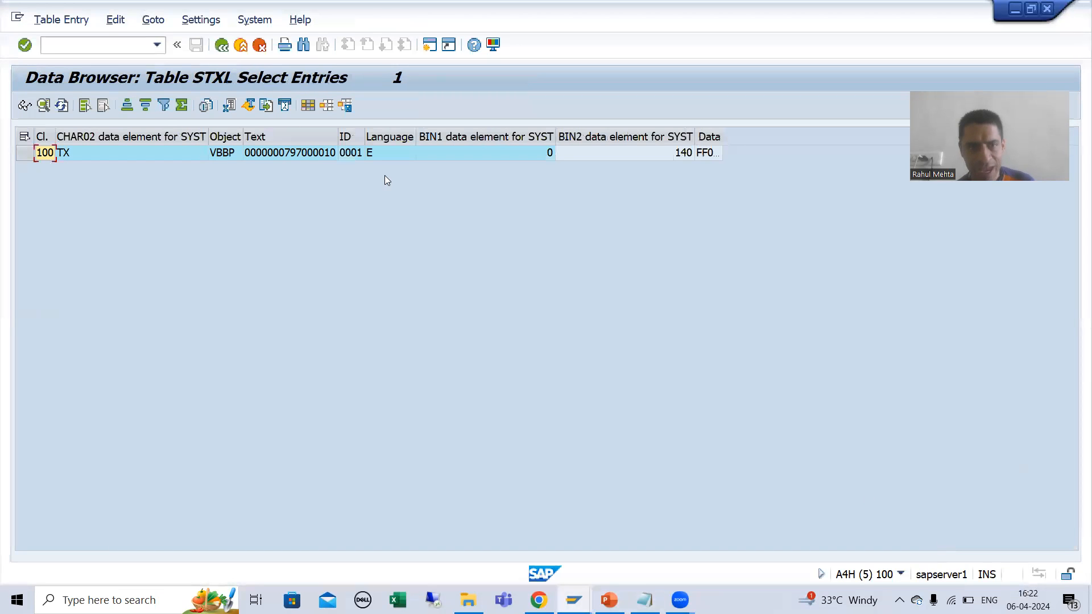
pyautogui.press('F3')
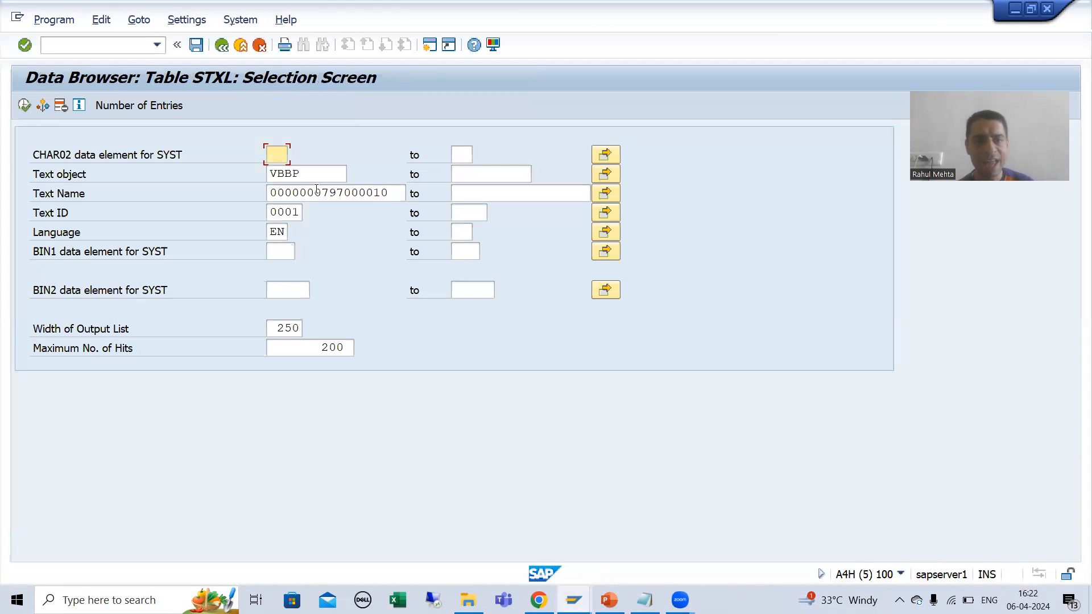
pyautogui.click(388, 196)
pyautogui.press('BackSpace')
pyautogui.press('BackSpace')
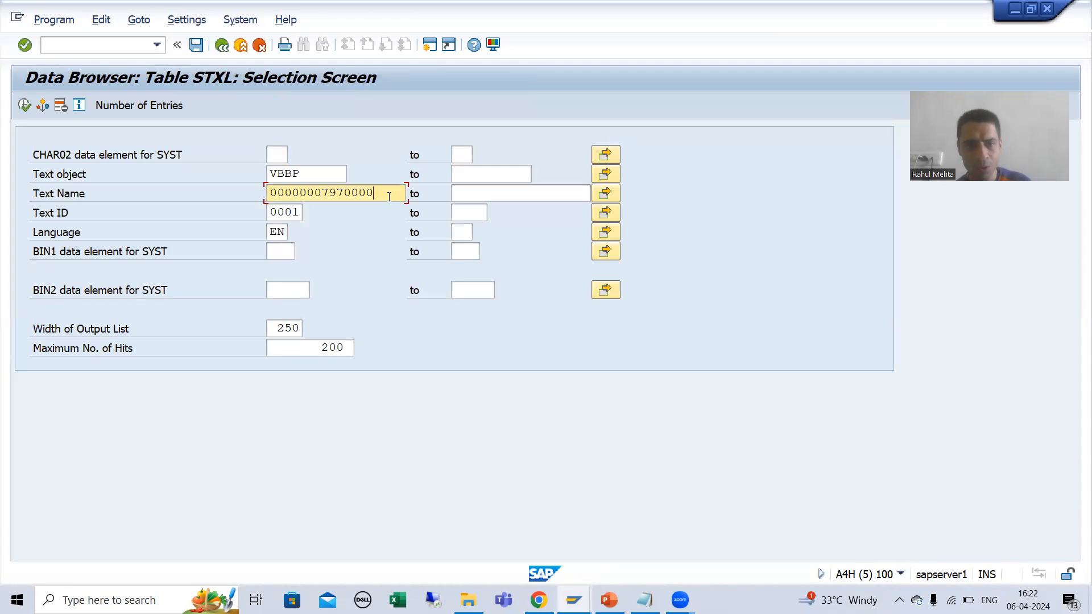
pyautogui.write('20')
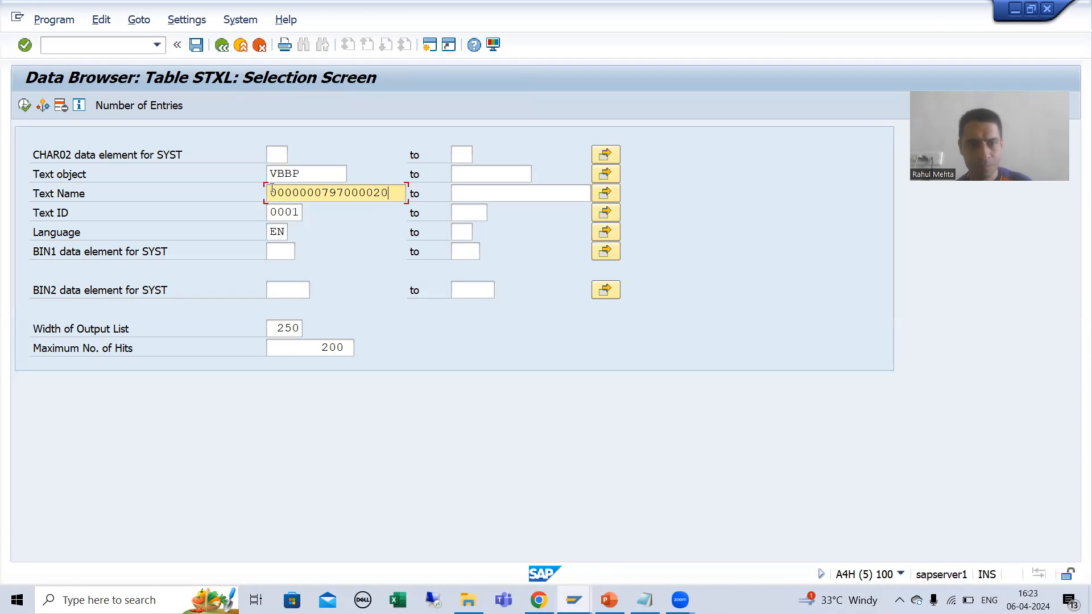
# Step: Run the STXL selection for item 20's text and select the resulting table entry
pyautogui.click(25, 105)
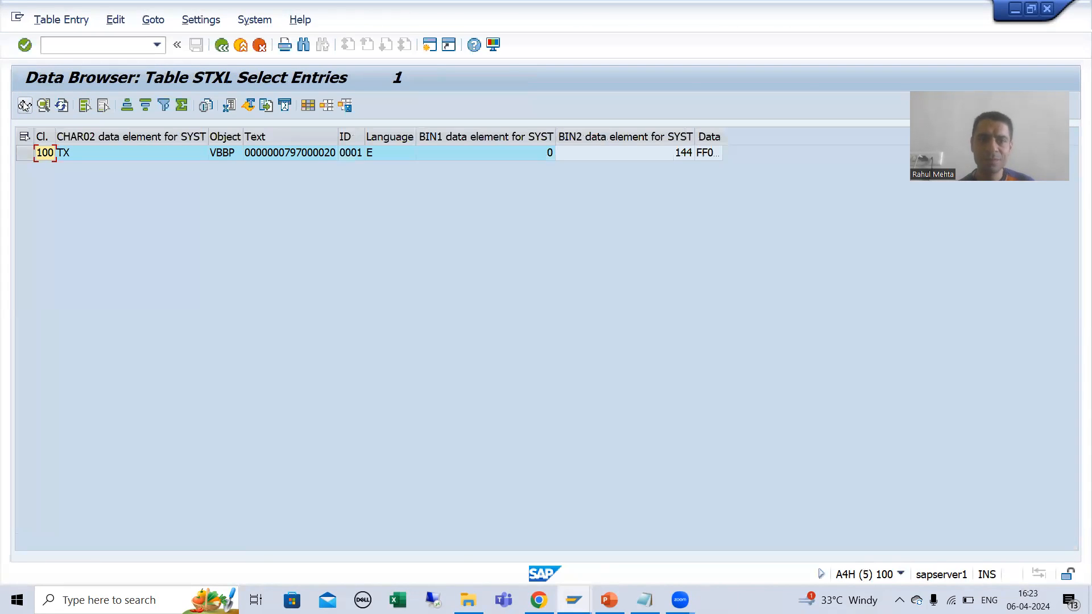
pyautogui.click(22, 154)
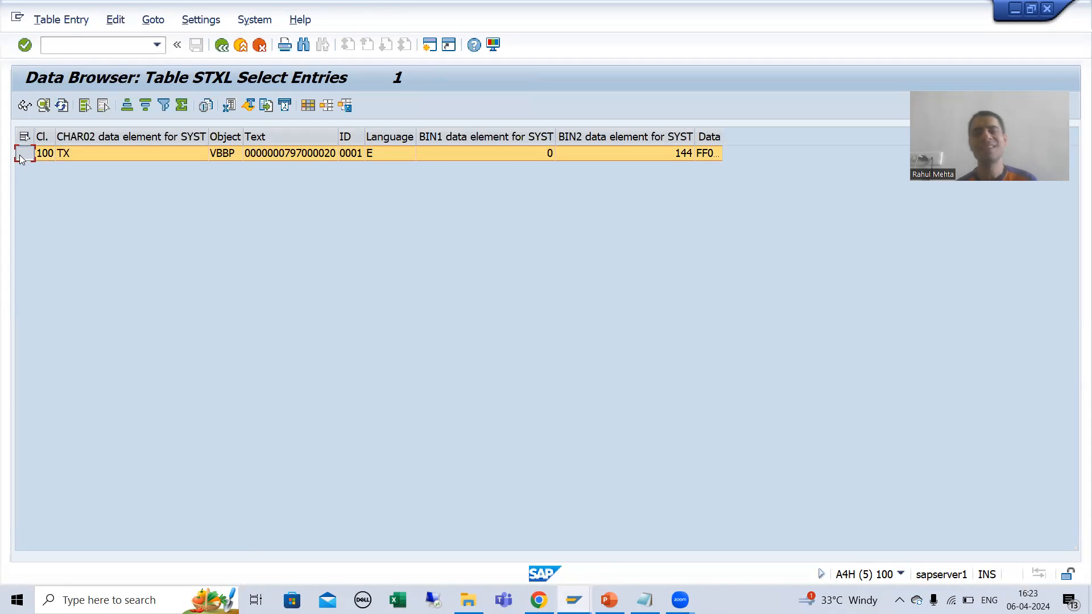
# Step: Switch to item 20's Material Sales Text, close its text header details, and go back out of the text editor
pyautogui.click(573, 599)
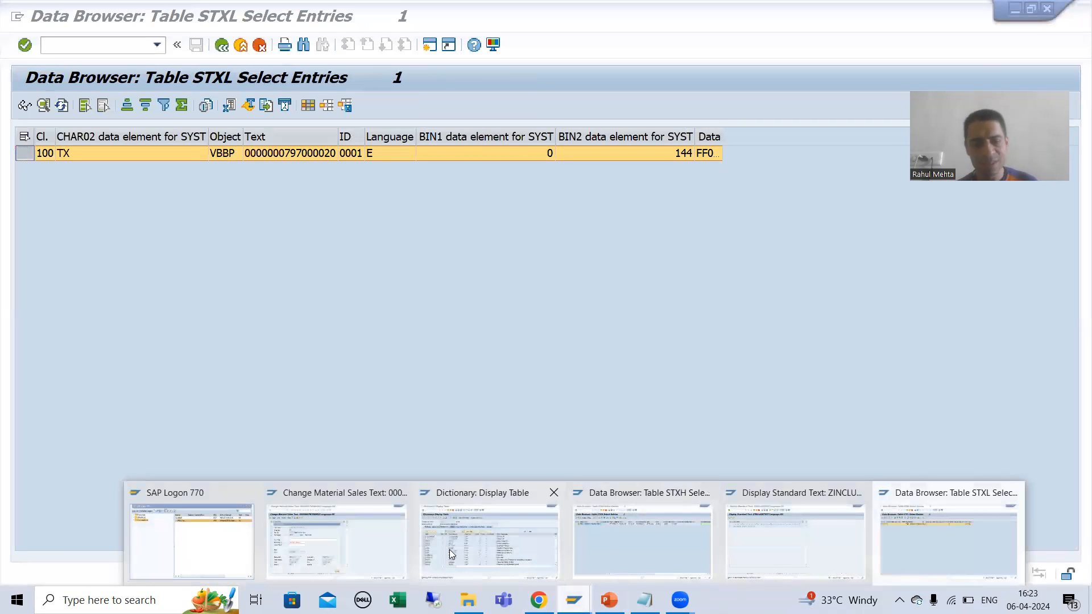
pyautogui.click(373, 540)
pyautogui.click(563, 155)
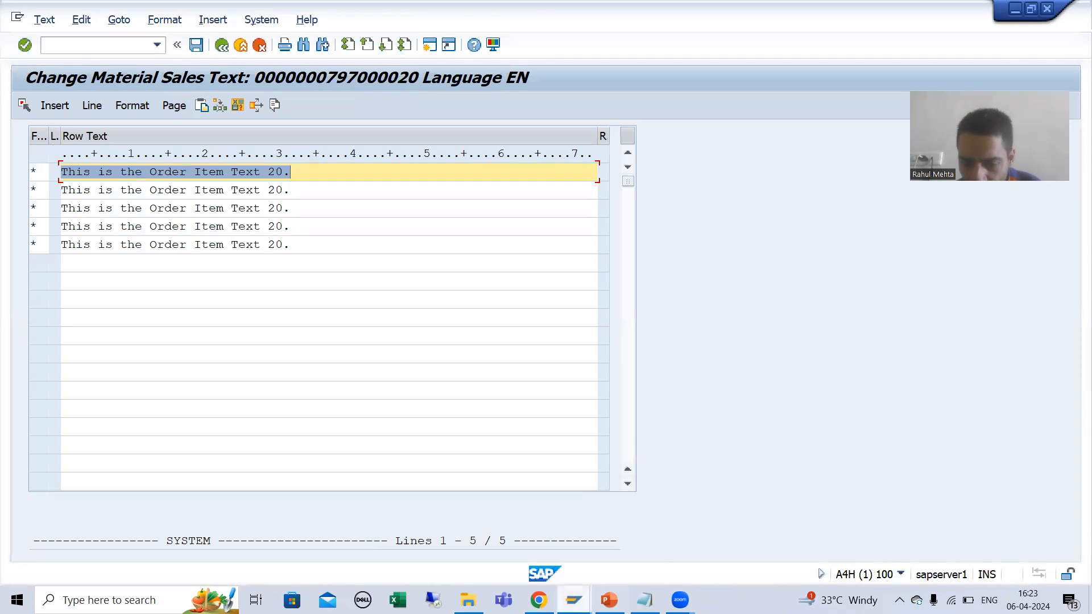
pyautogui.click(580, 600)
pyautogui.click(350, 540)
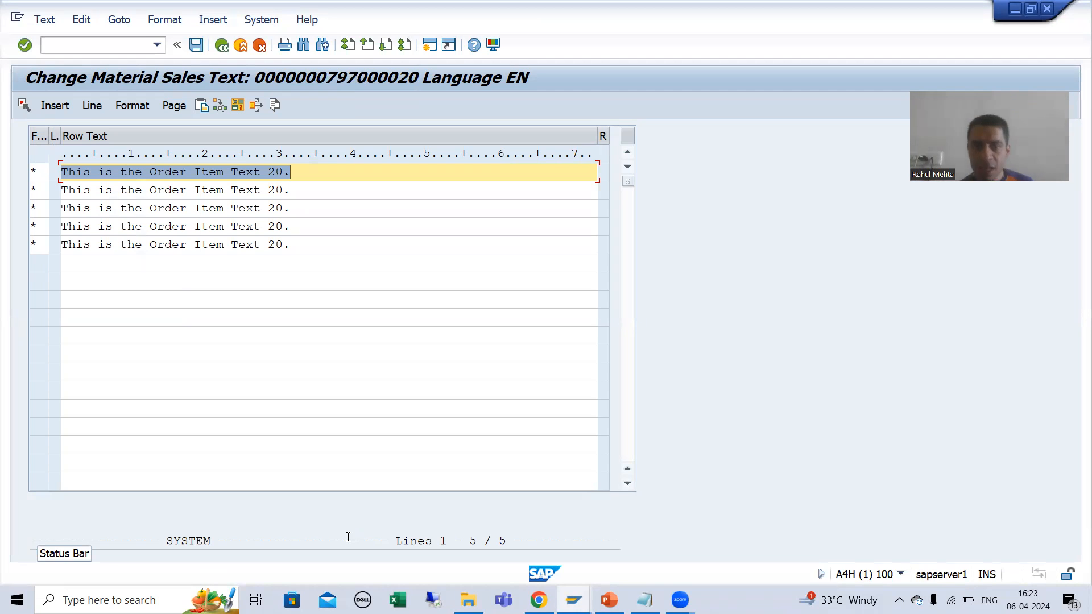
pyautogui.click(221, 45)
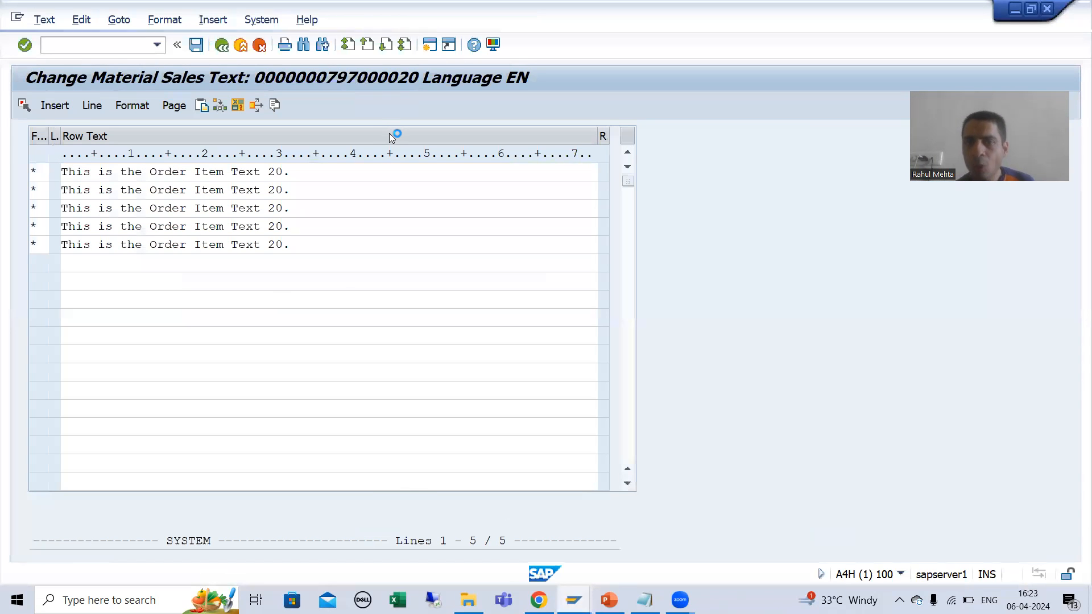